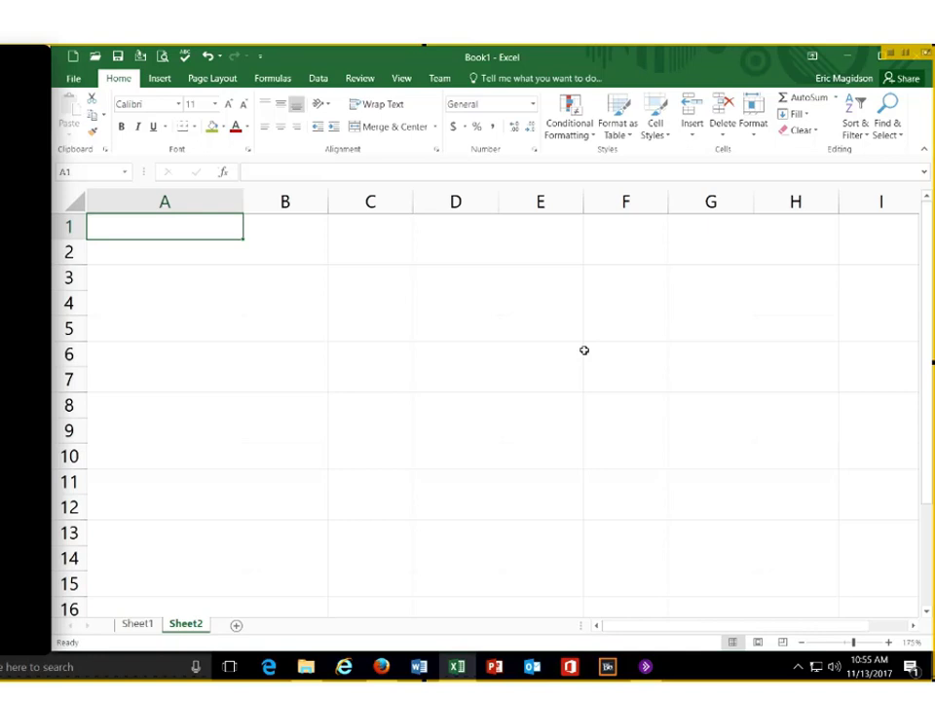
# Enter the label "Amount Needed to Retire" in cell A1 and fit column A's width to it
pyautogui.write('A')
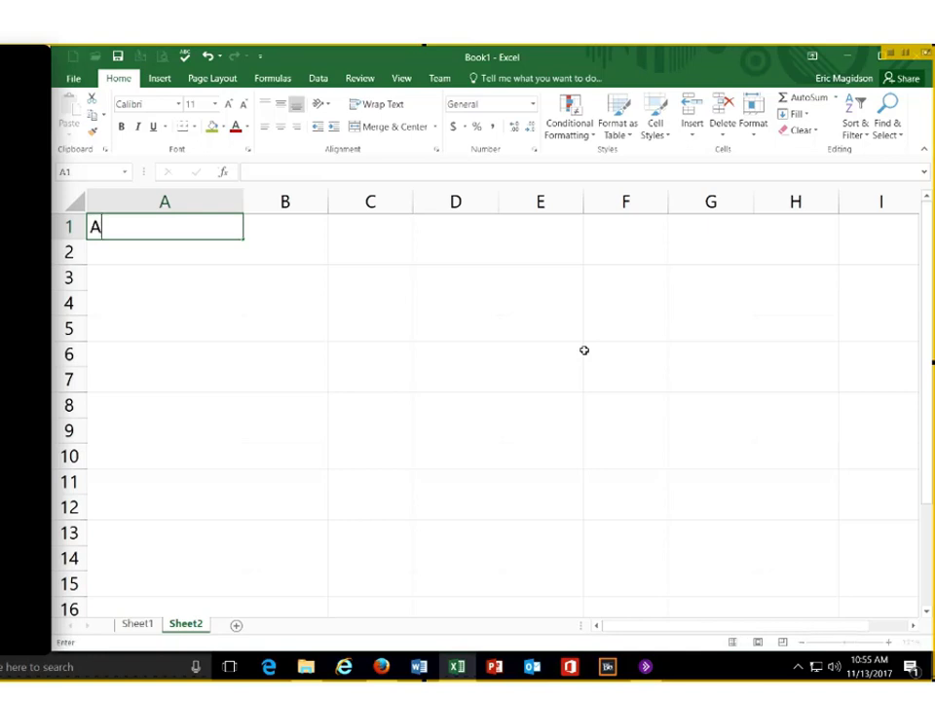
pyautogui.write('mount Need')
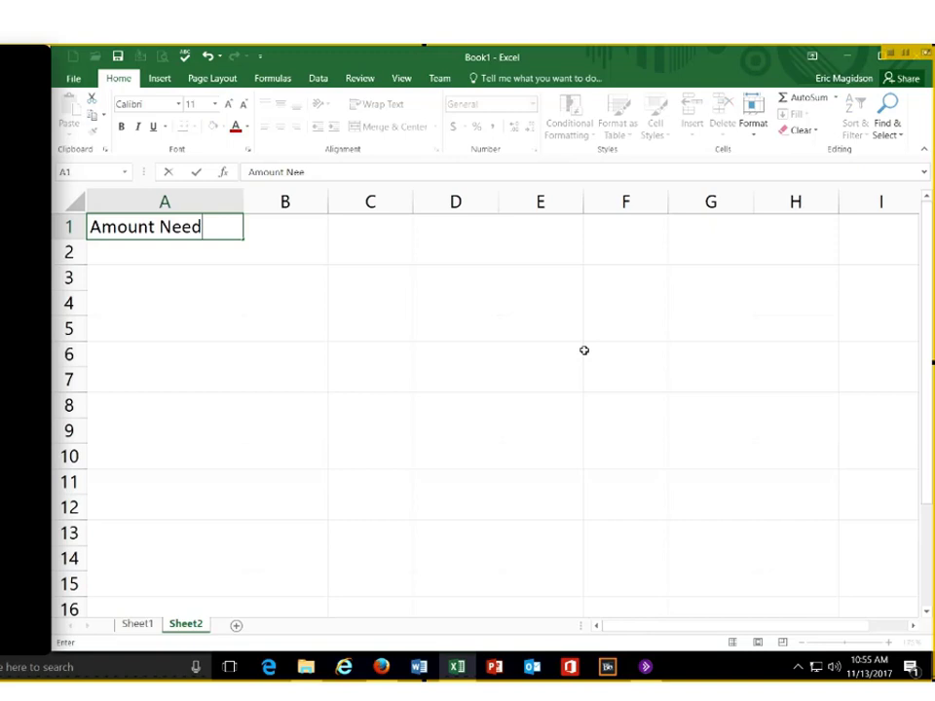
pyautogui.write('ed to Re')
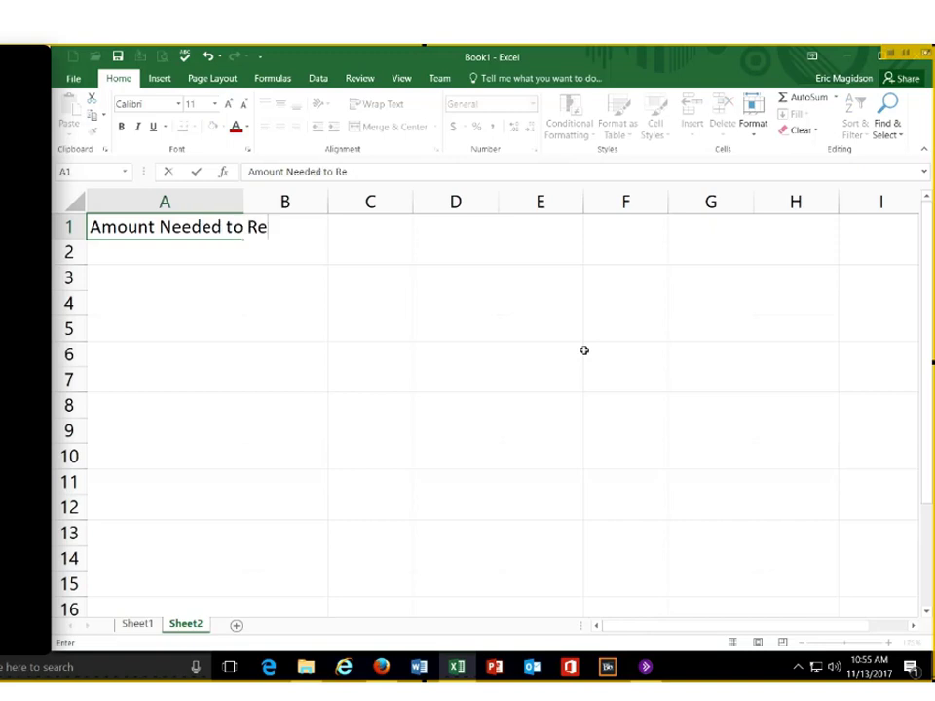
pyautogui.write('tire')
pyautogui.press('Tab')
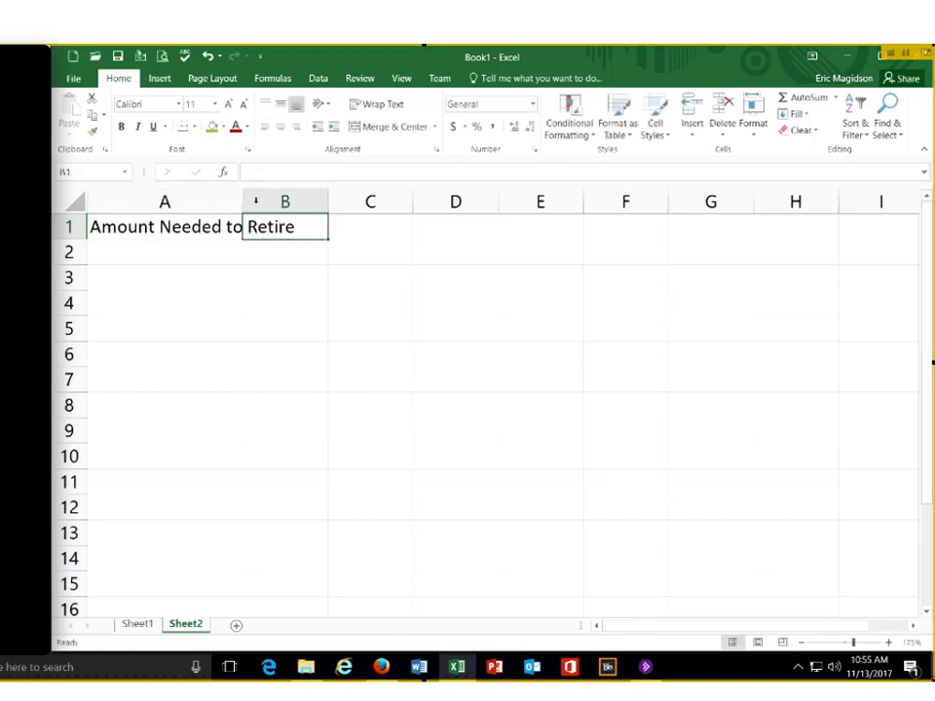
pyautogui.hotkey('alt', 'h')
pyautogui.press('o')
pyautogui.press('i')
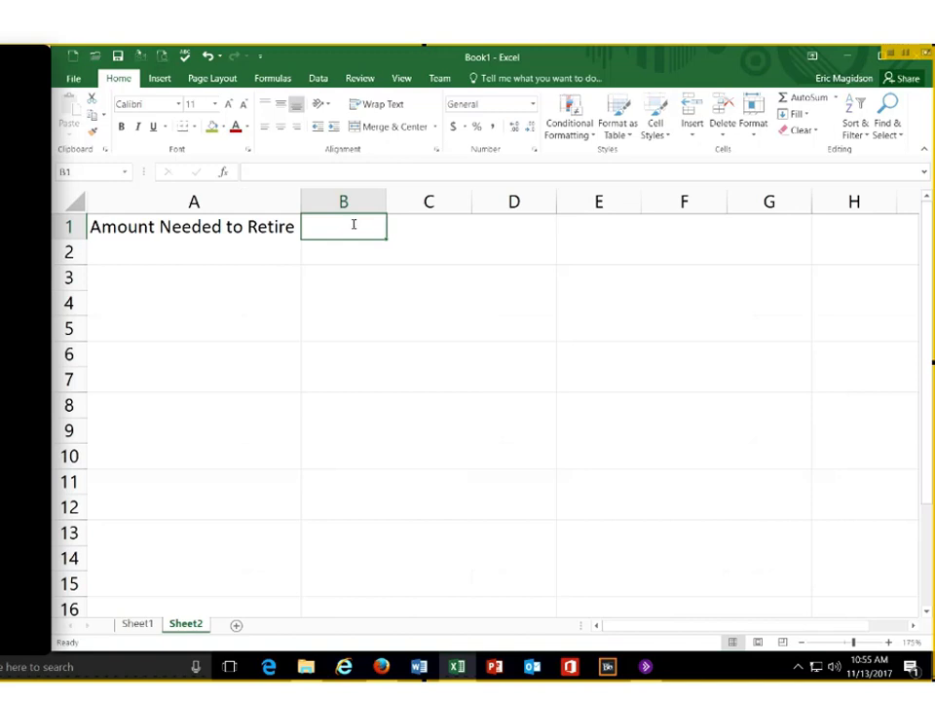
# Enter 1000000 in cell B1 as the amount needed to retire
pyautogui.write('1')
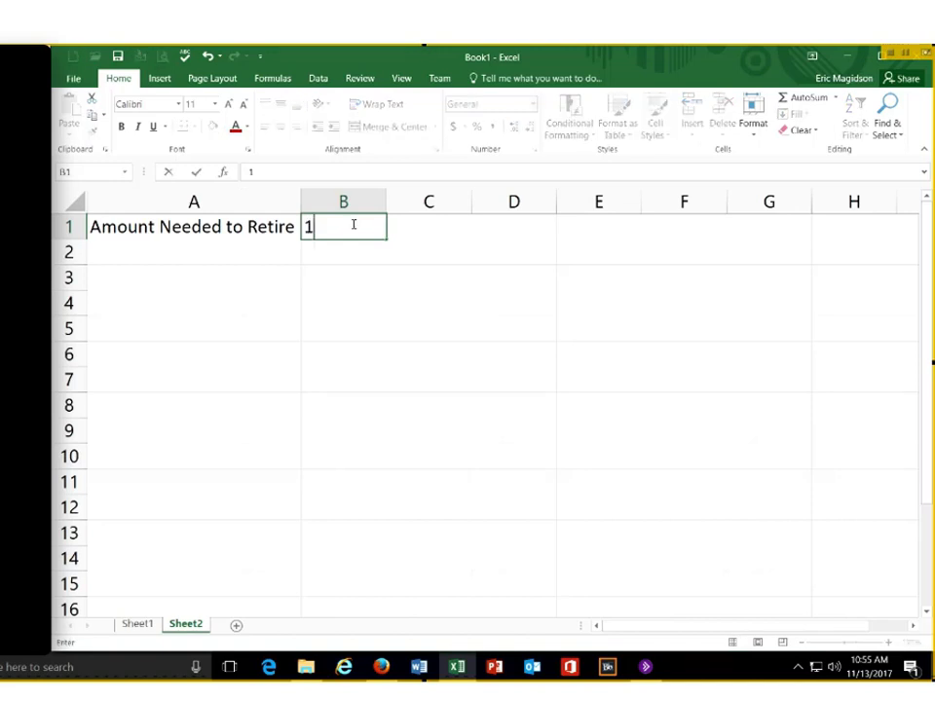
pyautogui.write('000000')
pyautogui.press('Return')
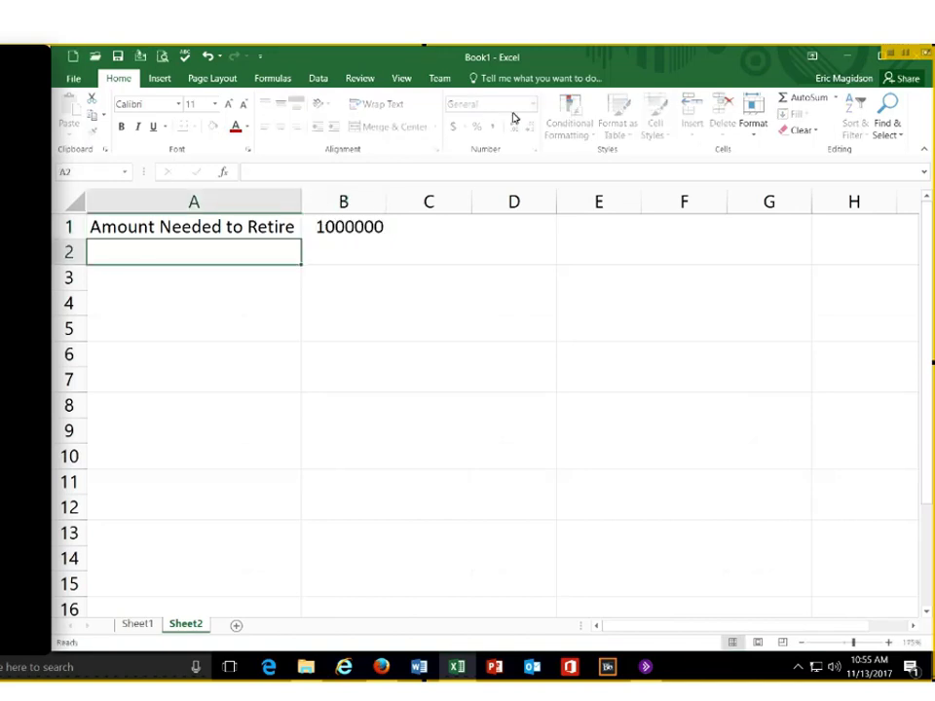
# Format column B as Number with no decimal places
pyautogui.click(343, 202)
pyautogui.click(533, 103)
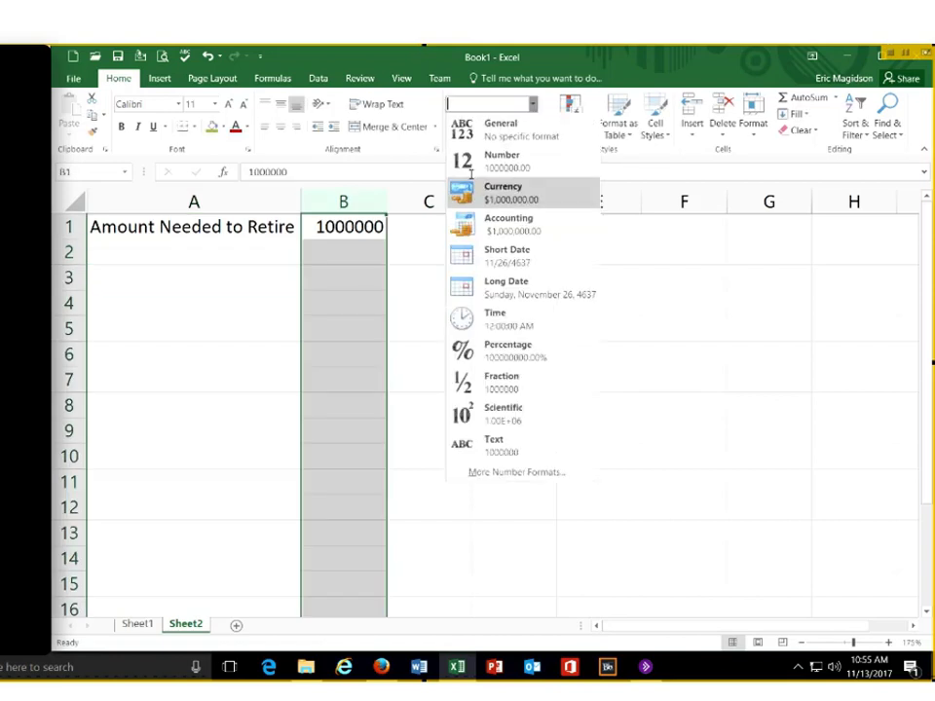
pyautogui.click(501, 159)
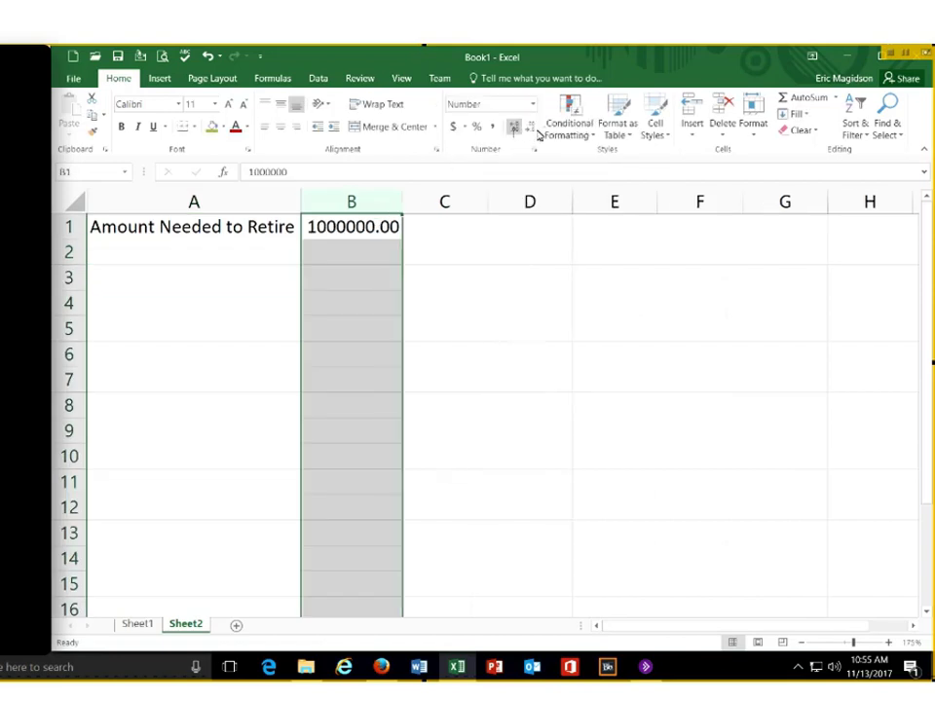
pyautogui.click(529, 127)
pyautogui.click(529, 128)
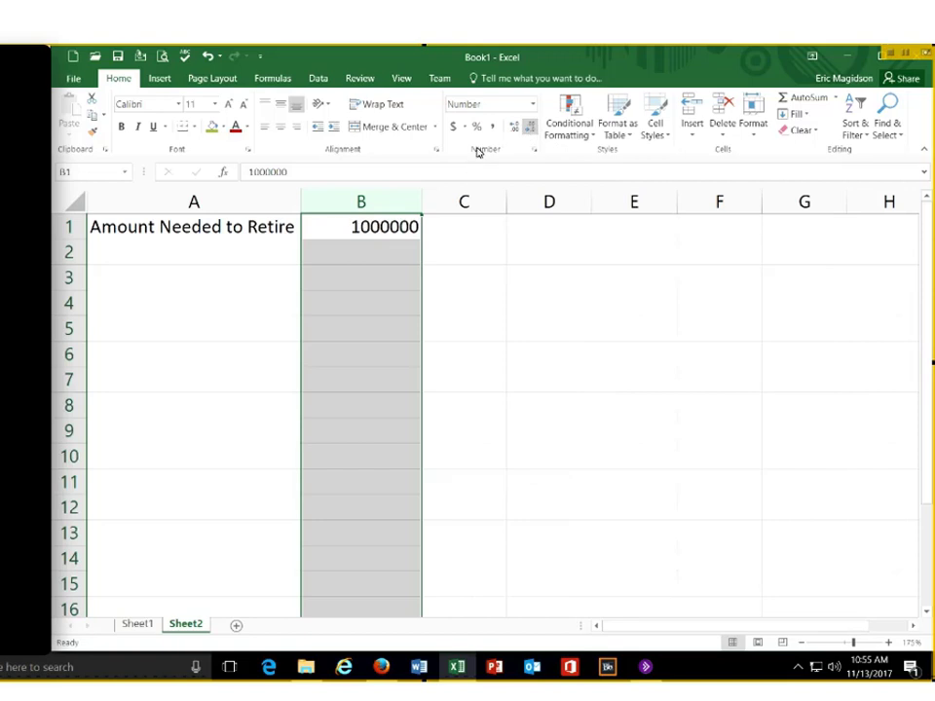
# Apply the Accounting format to column B and widen the column
pyautogui.click(534, 109)
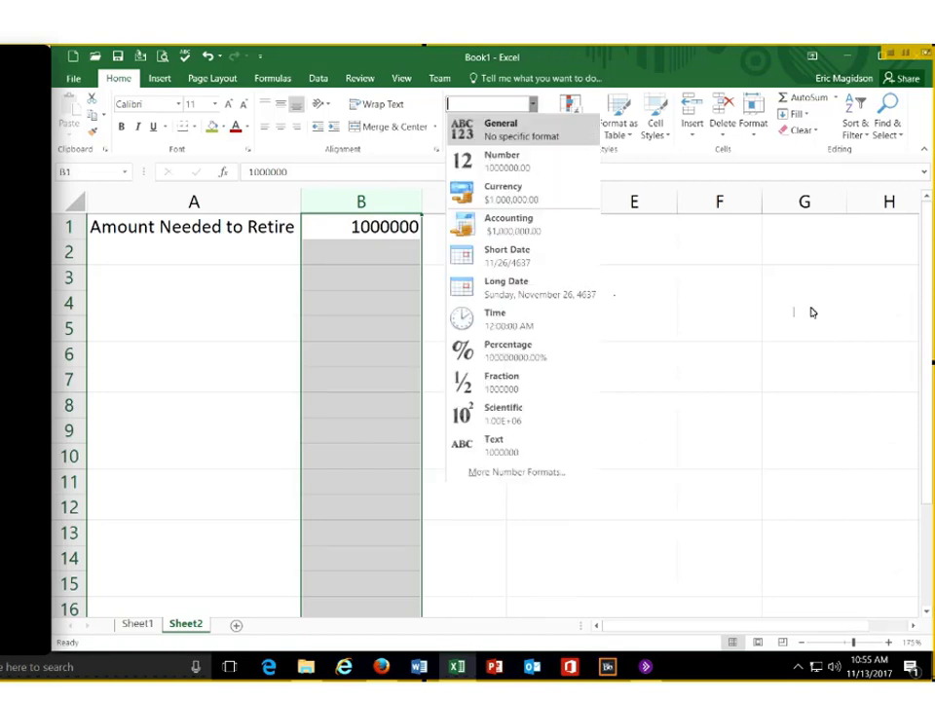
pyautogui.click(526, 224)
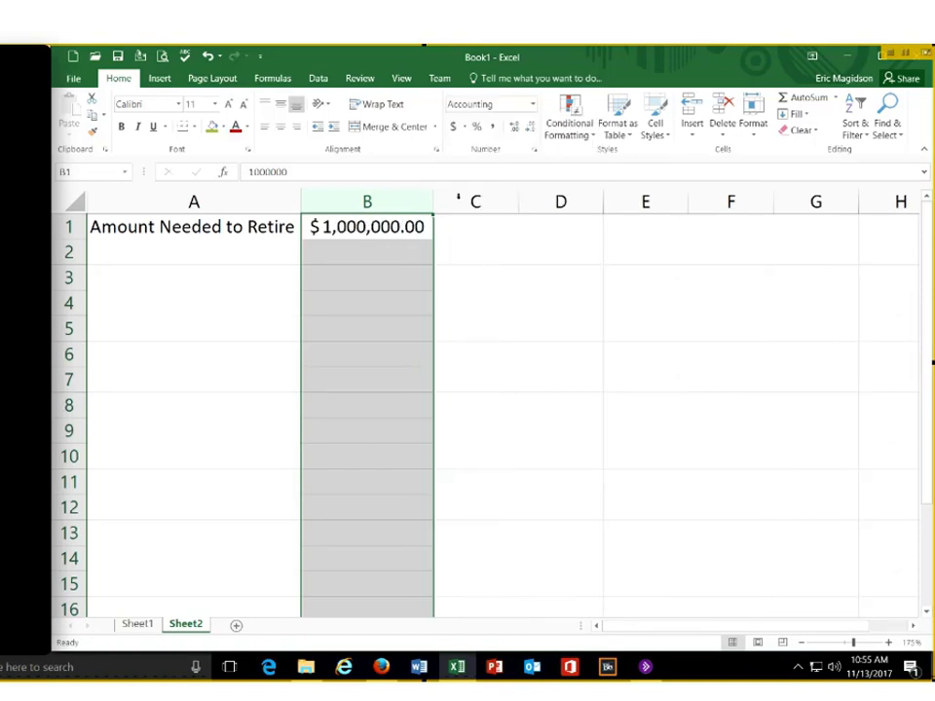
pyautogui.moveTo(433, 202); pyautogui.dragTo(492, 202)
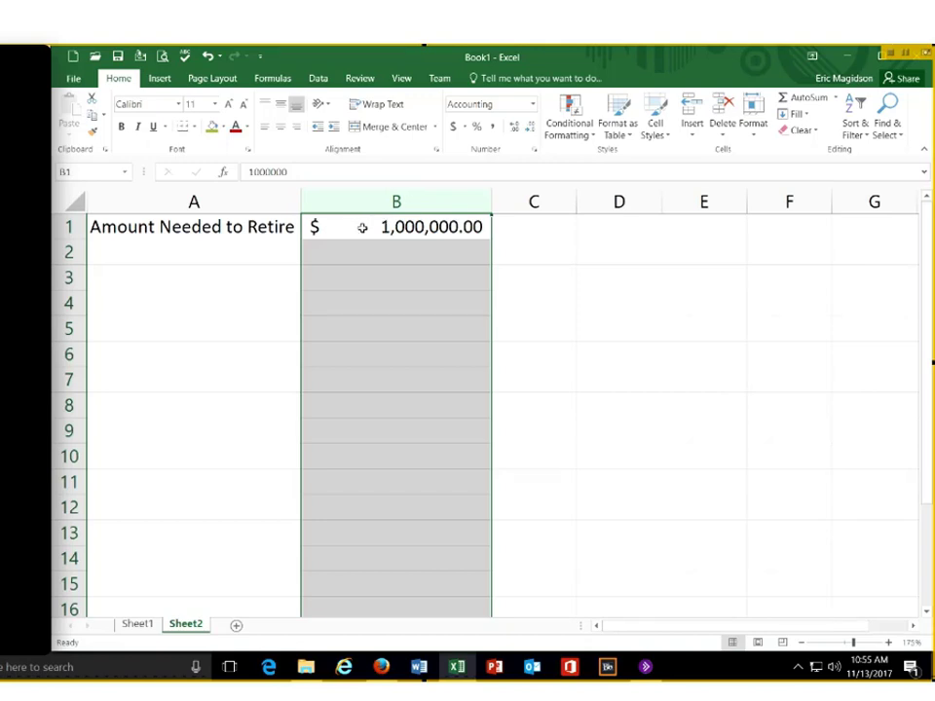
# Change the number format of cell B1 to Currency
pyautogui.click(362, 226)
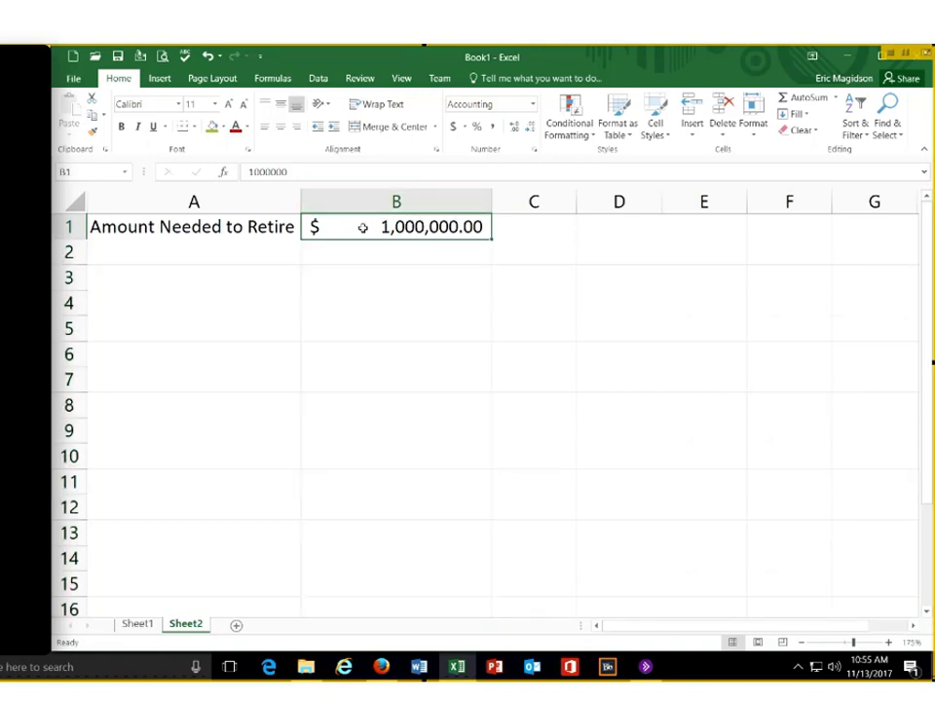
pyautogui.click(534, 105)
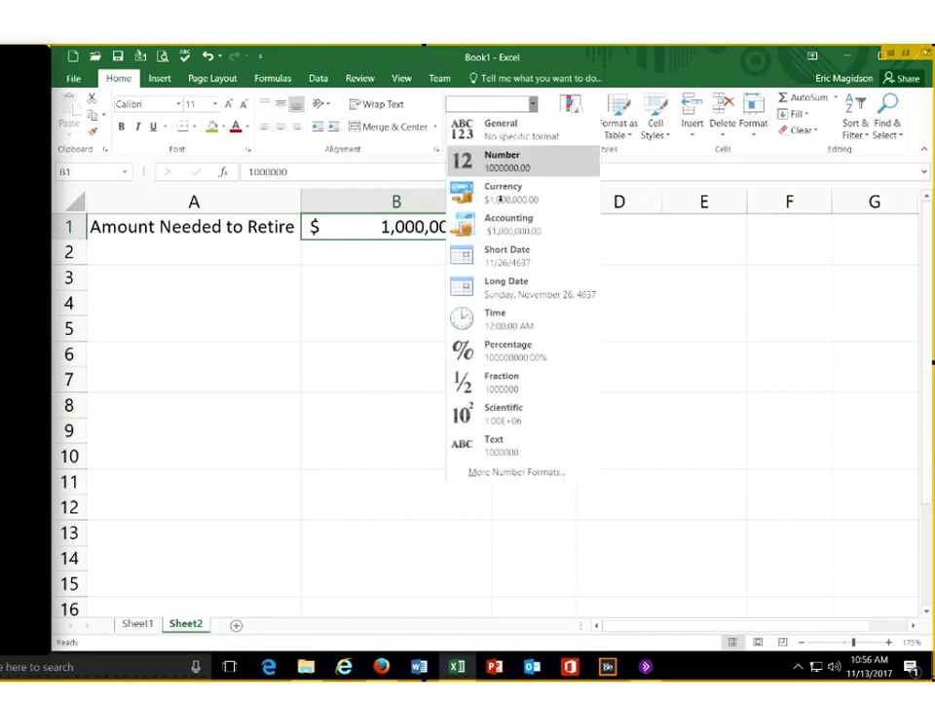
pyautogui.press('Down')
pyautogui.press('Return')
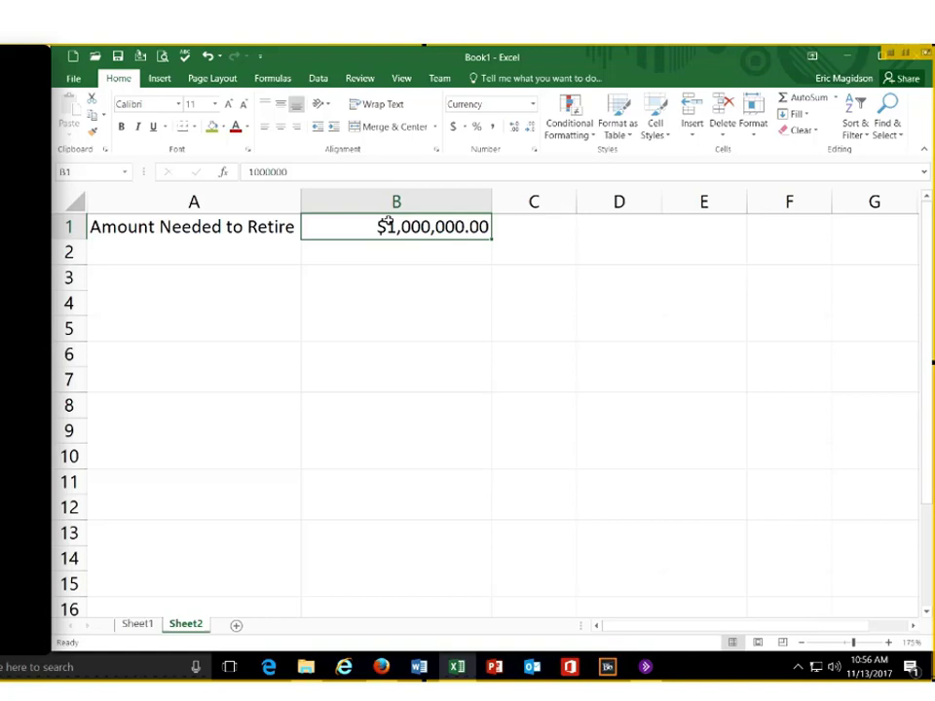
# Set the number format of cell B1 back to Accounting
pyautogui.scroll(-4, 450, 307)
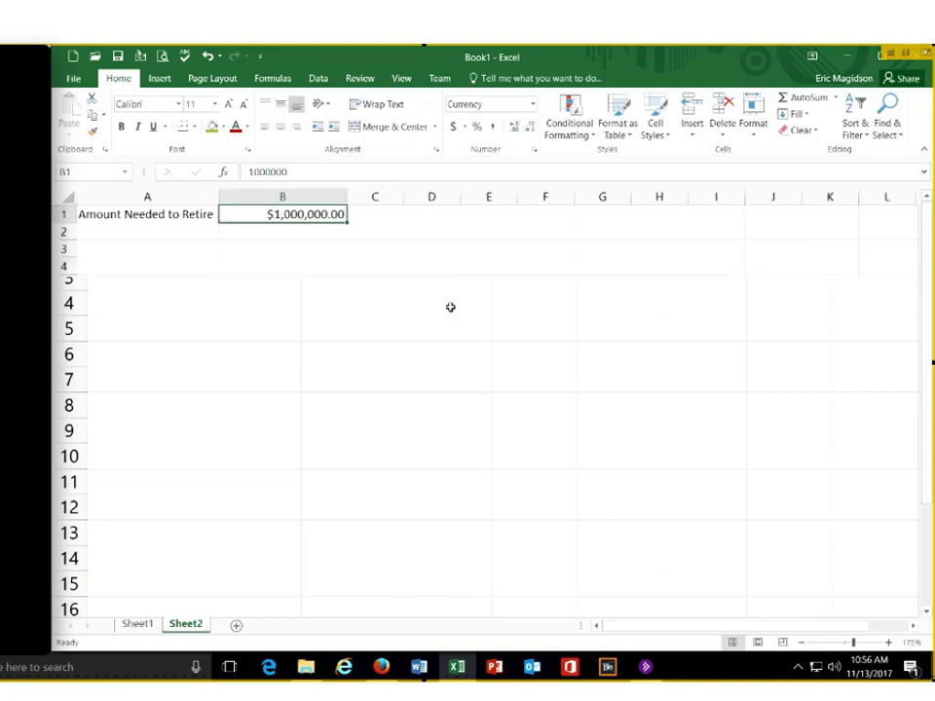
pyautogui.scroll(-3, 450, 307)
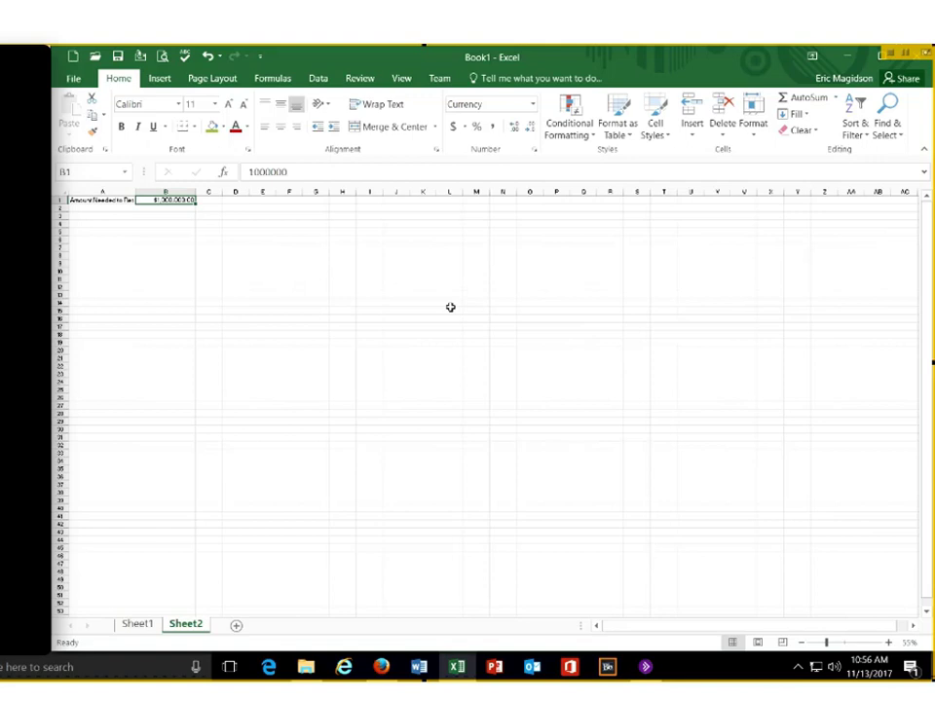
pyautogui.scroll(8, 453, 253)
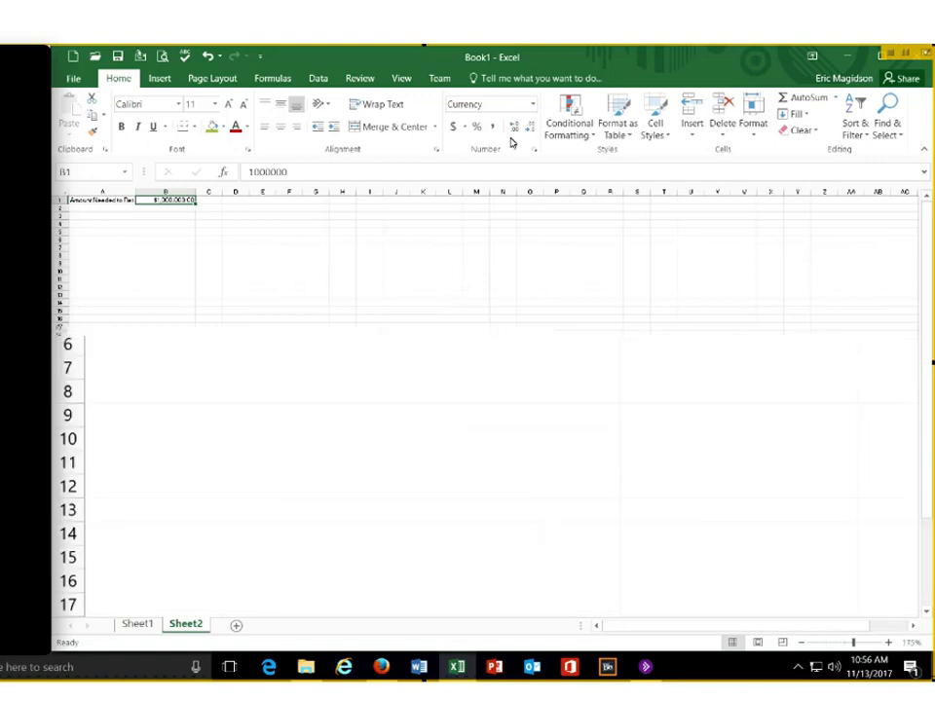
pyautogui.click(534, 105)
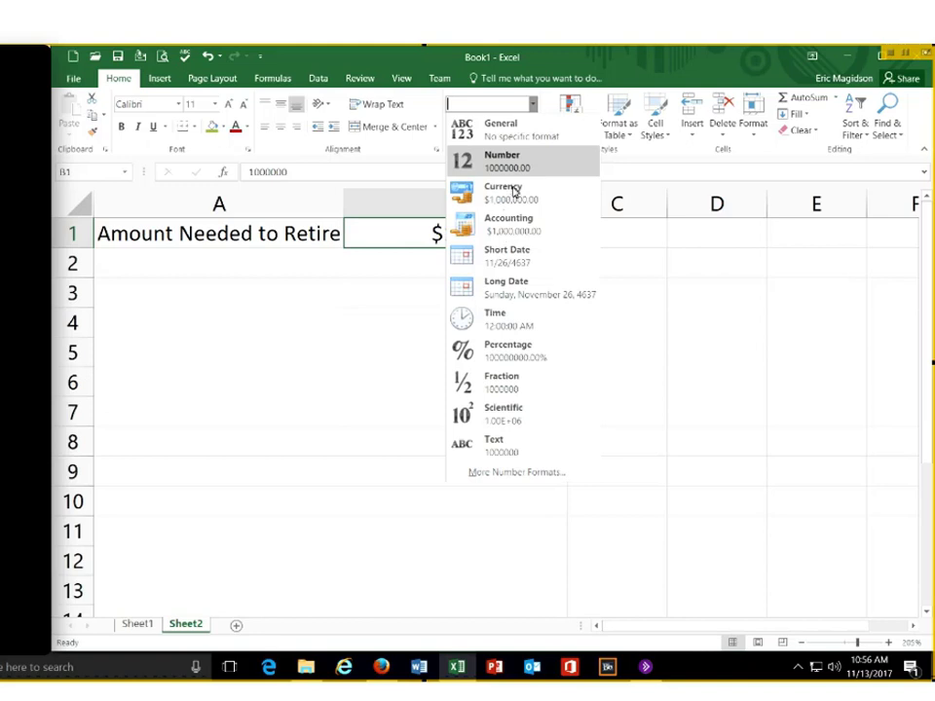
pyautogui.press('Down')
pyautogui.press('Down')
pyautogui.press('Return')
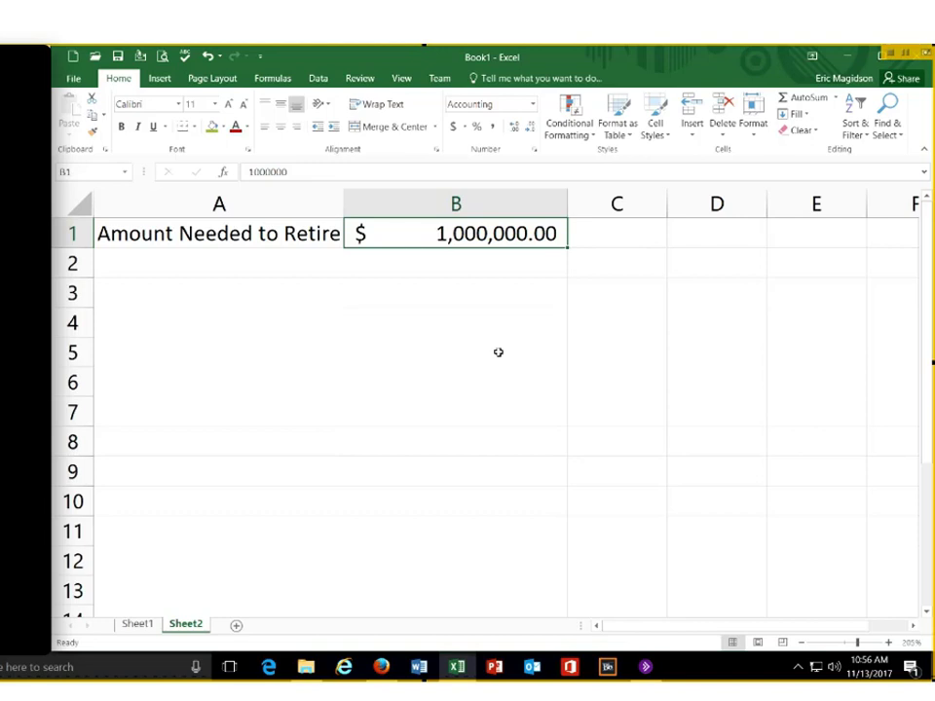
# Enter "Age 23" in cell A2 and "Age 55" in cell A3
pyautogui.click(247, 293)
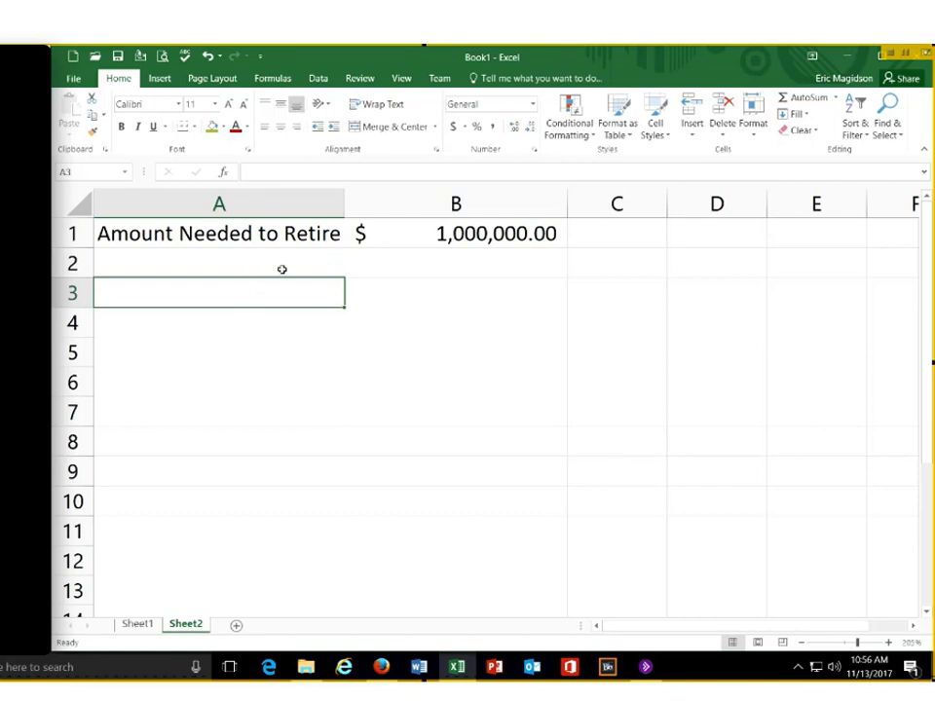
pyautogui.click(282, 269)
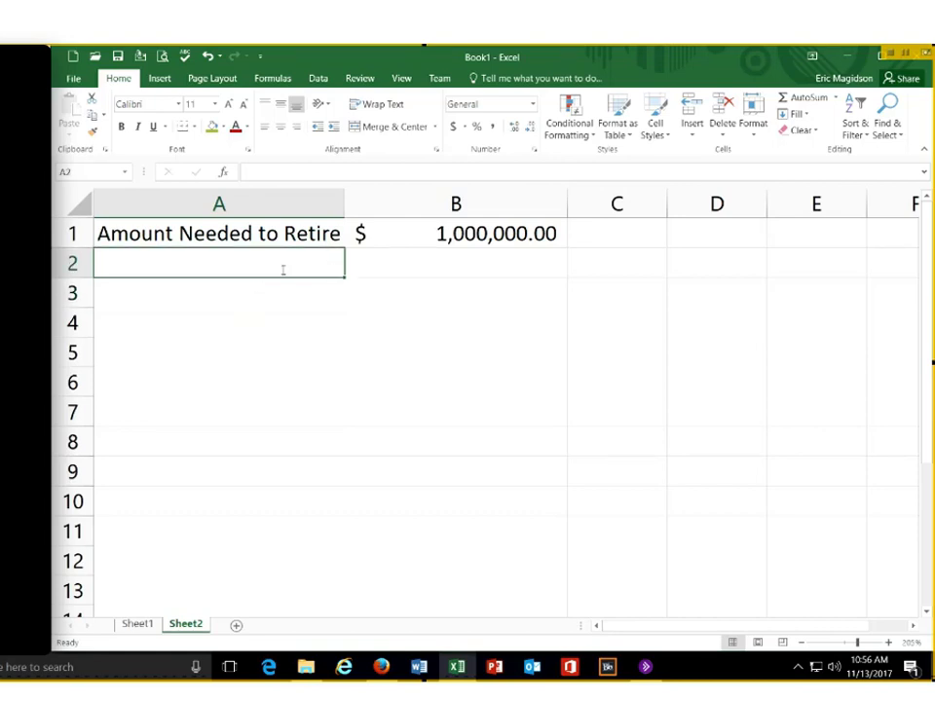
pyautogui.write('Age 23')
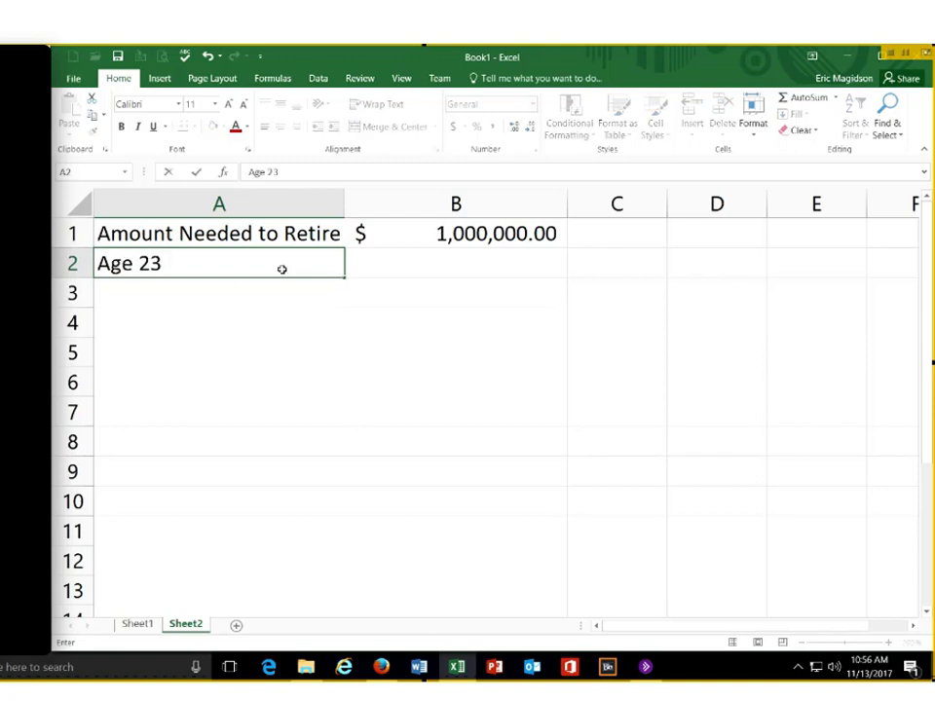
pyautogui.press('Return')
pyautogui.write('A')
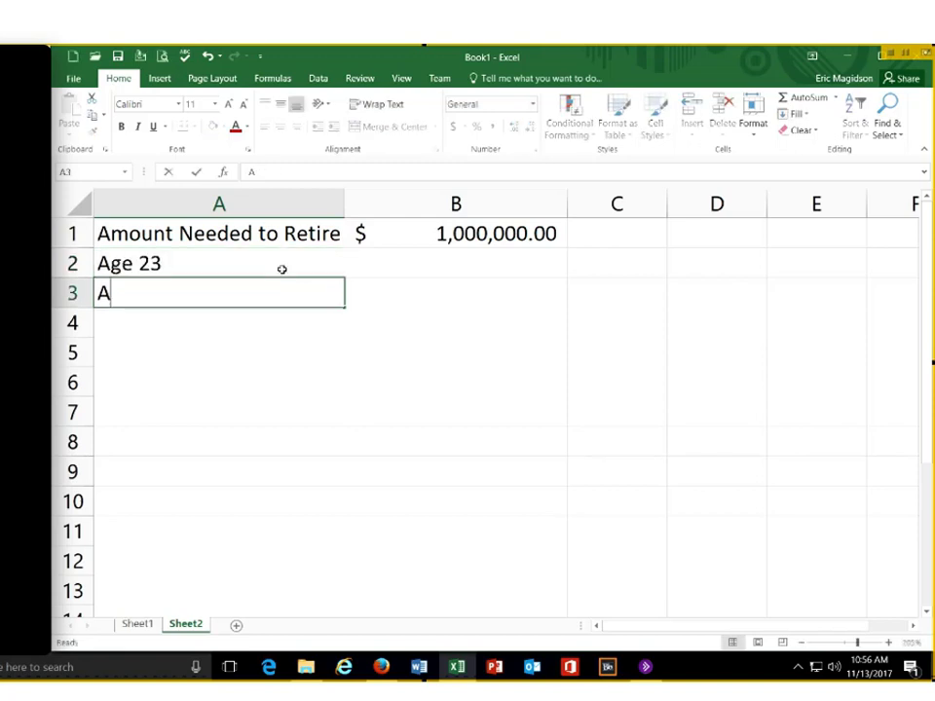
pyautogui.write('ge 55')
pyautogui.press('Return')
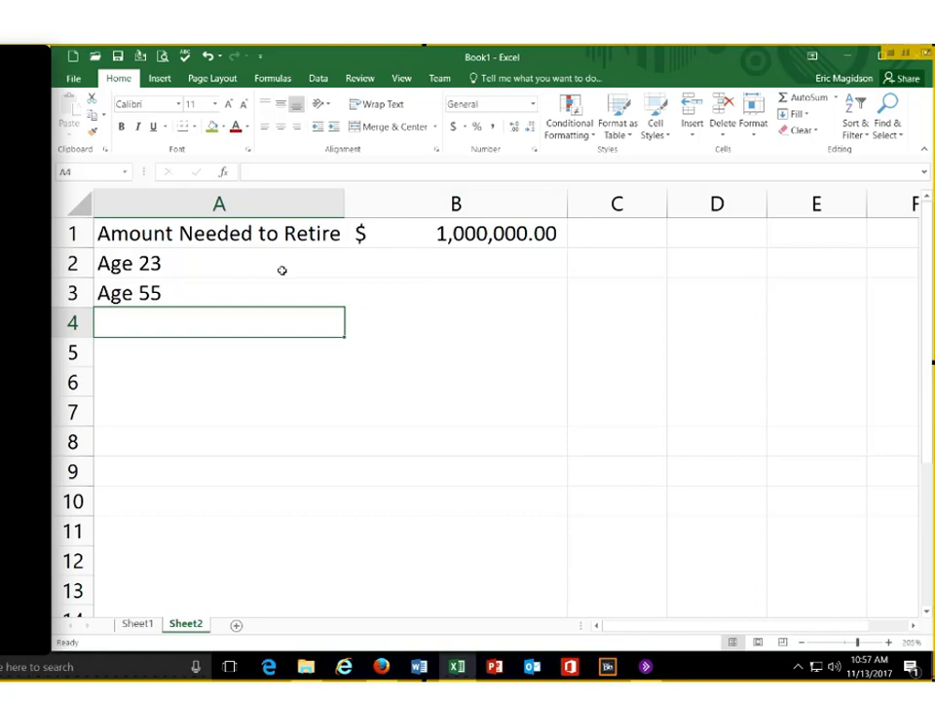
# Enter "32 Years to invest" in cell A4
pyautogui.write('32')
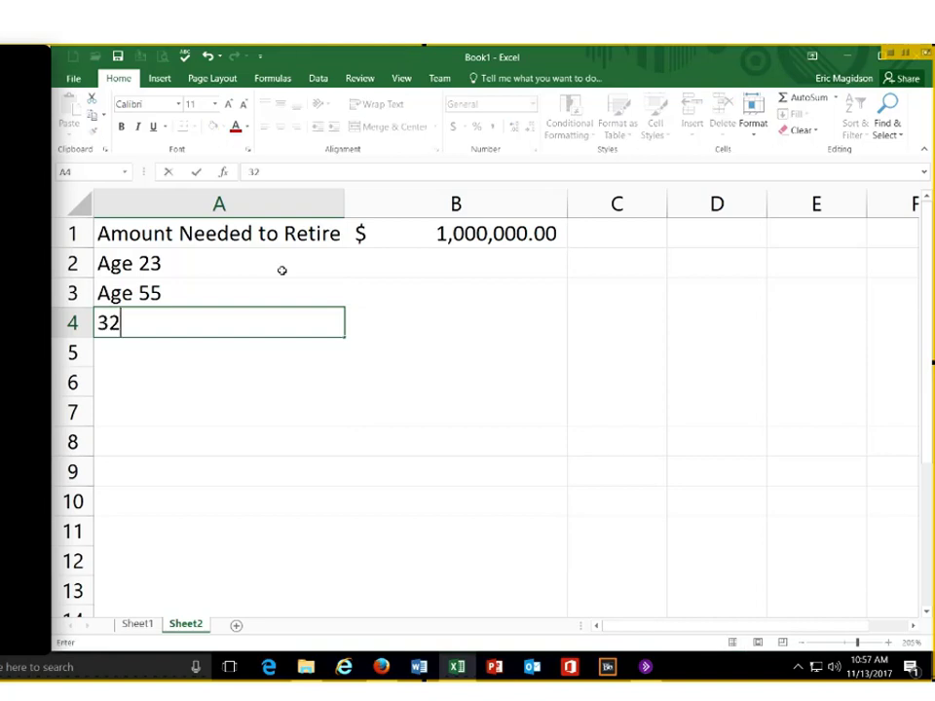
pyautogui.write(' Years to i')
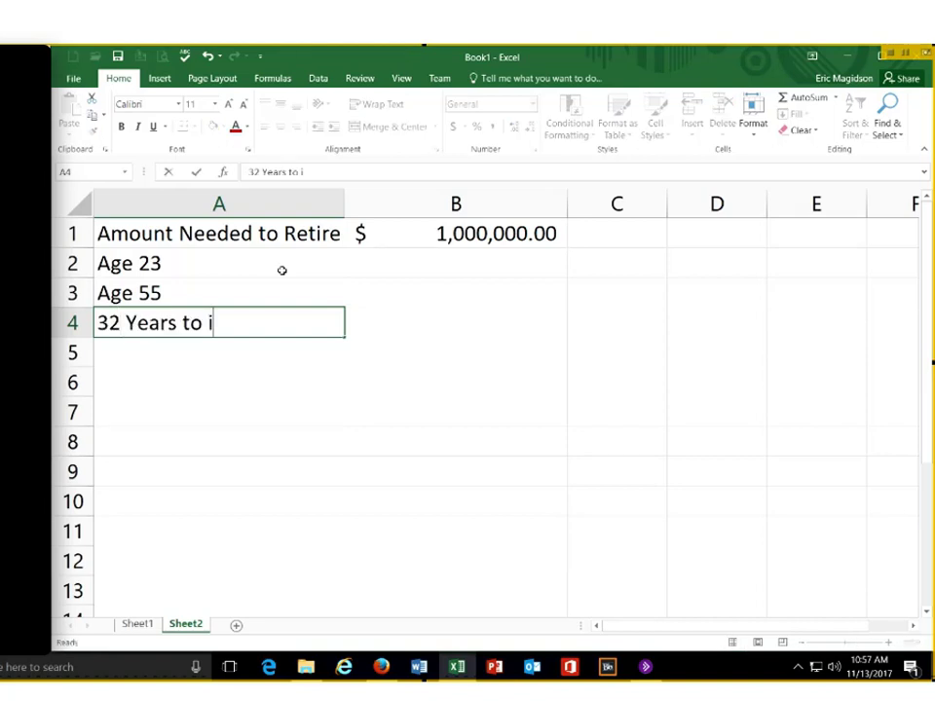
pyautogui.write('nvest')
pyautogui.press('Return')
pyautogui.press('Return')
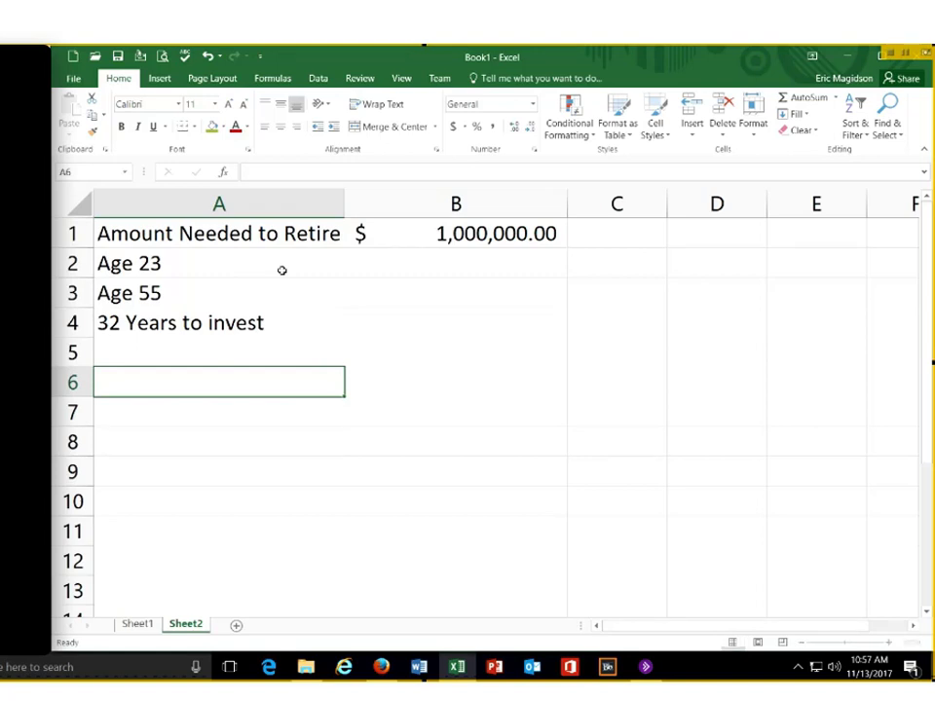
# Enter the label "Monthly Investment" in cell A6 and the amount 100 in cell B6
pyautogui.write('5')
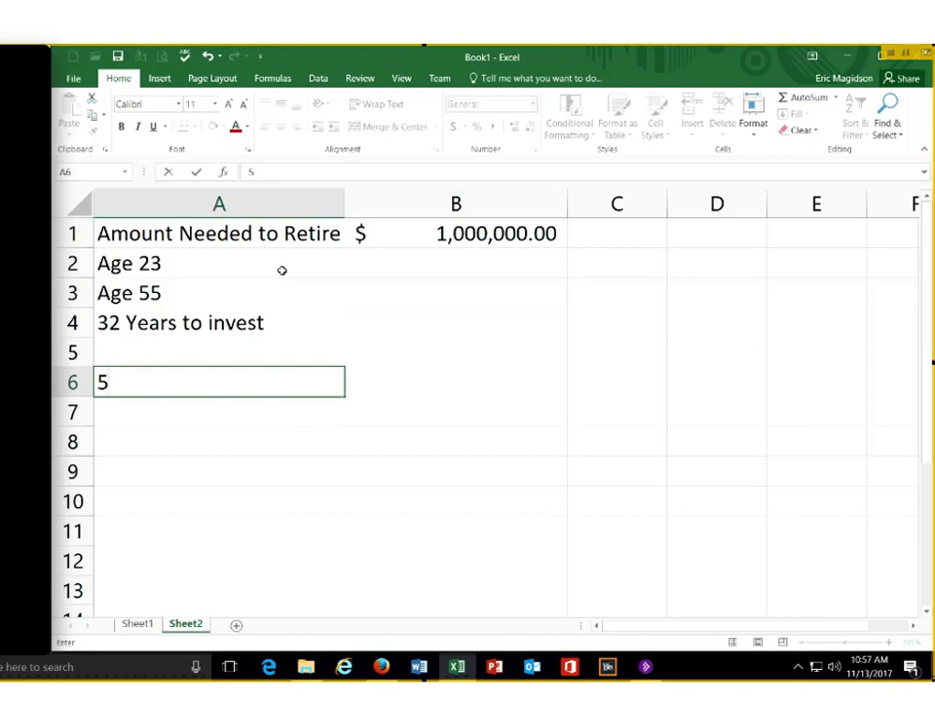
pyautogui.press('BackSpace')
pyautogui.write('Month')
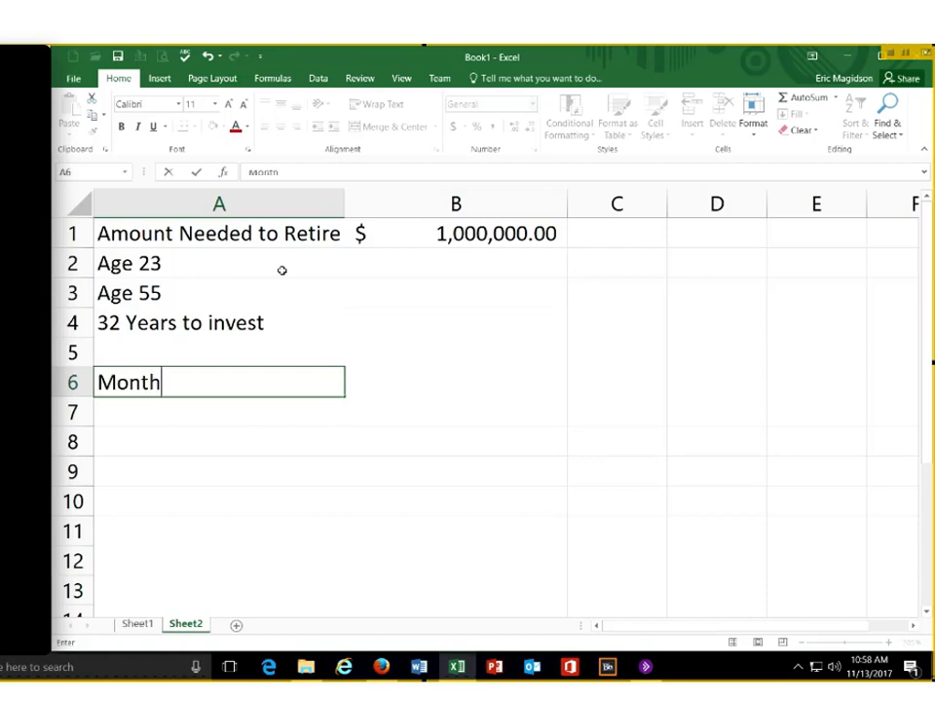
pyautogui.write('ly Invest')
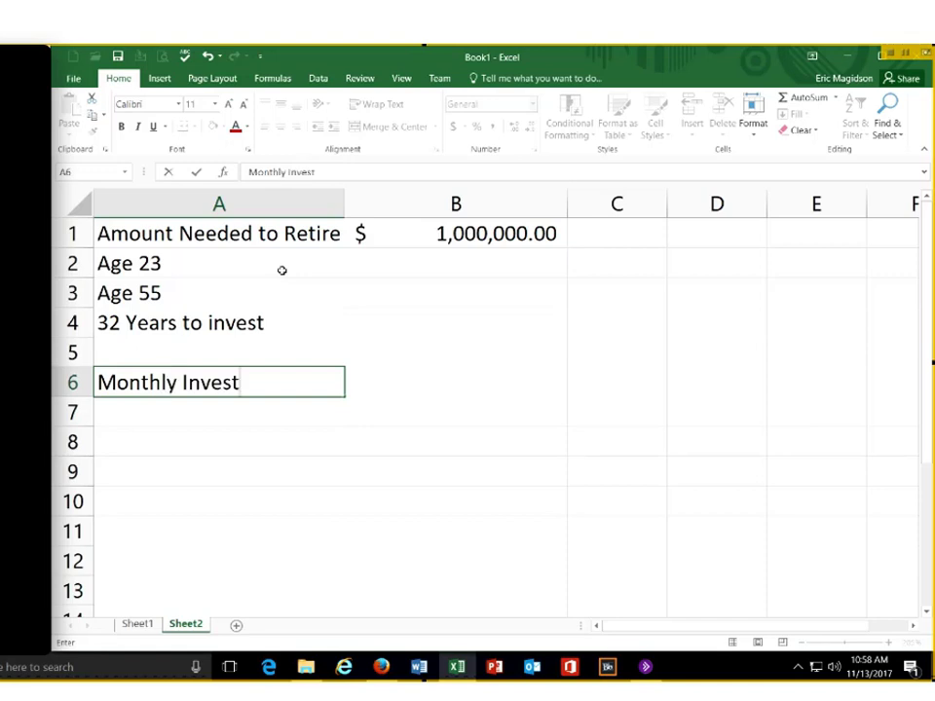
pyautogui.write('ment')
pyautogui.press('Tab')
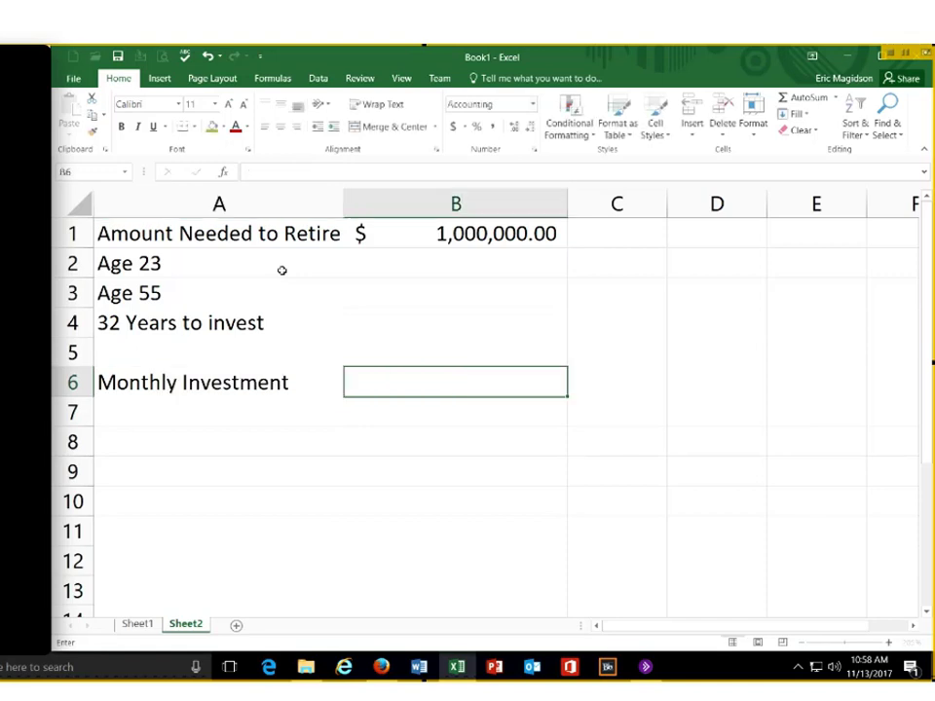
pyautogui.write('100')
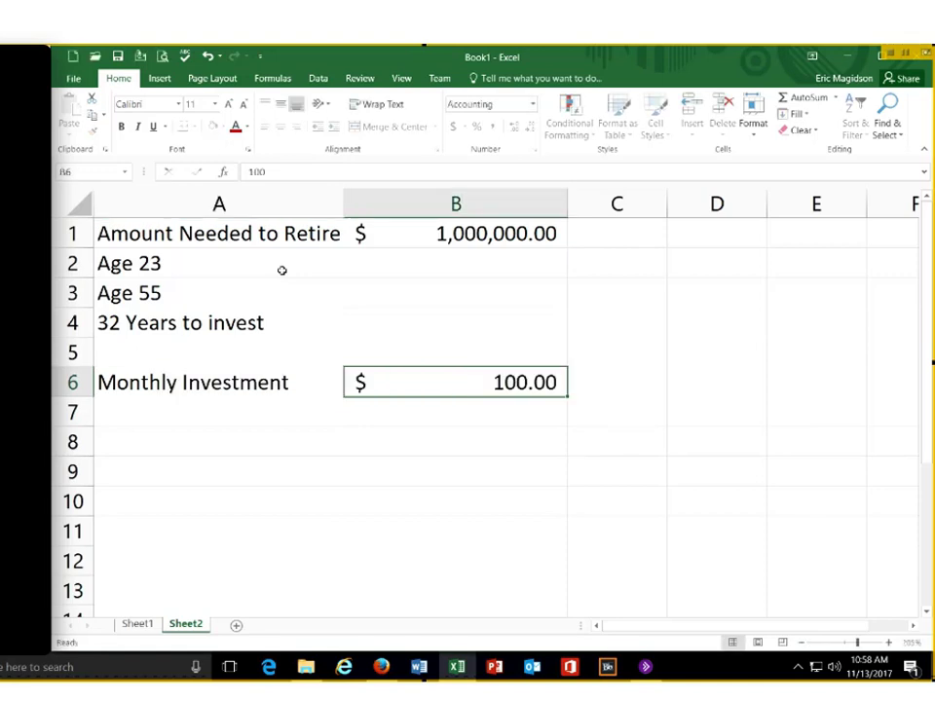
pyautogui.press('Return')
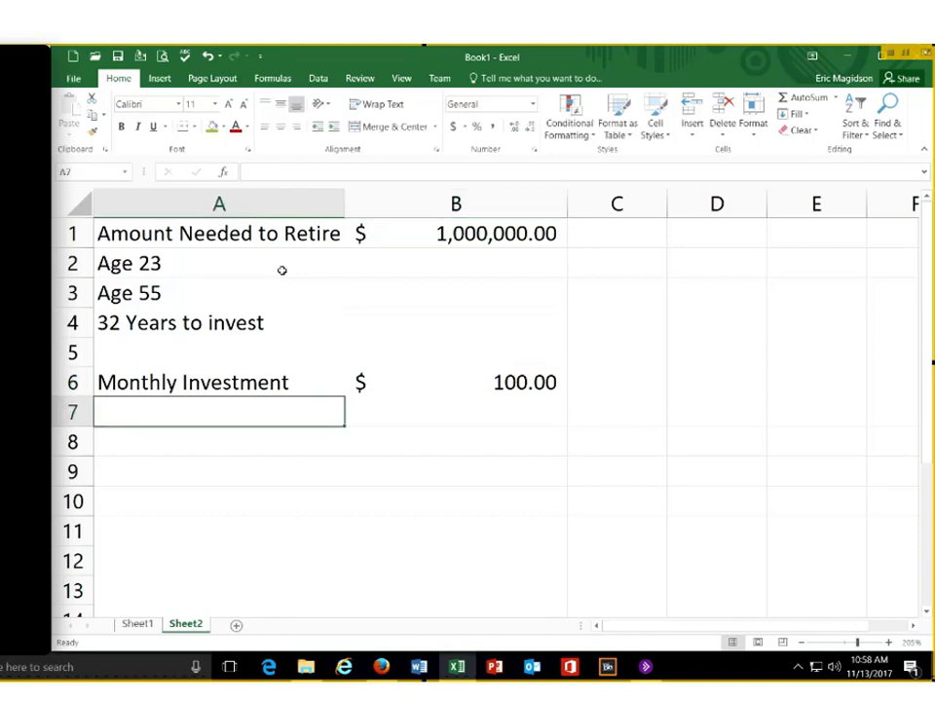
# Enter the label "Annual Percentage Rate (APR)" in cell A7 and autofit column A to its contents
pyautogui.write('Annual P')
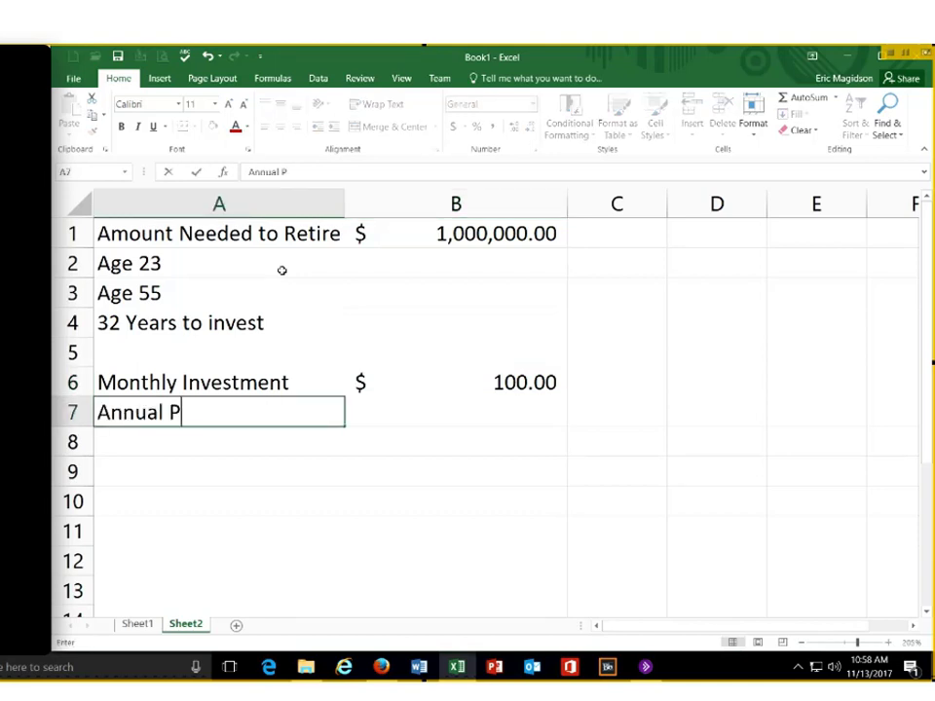
pyautogui.write('ercentat')
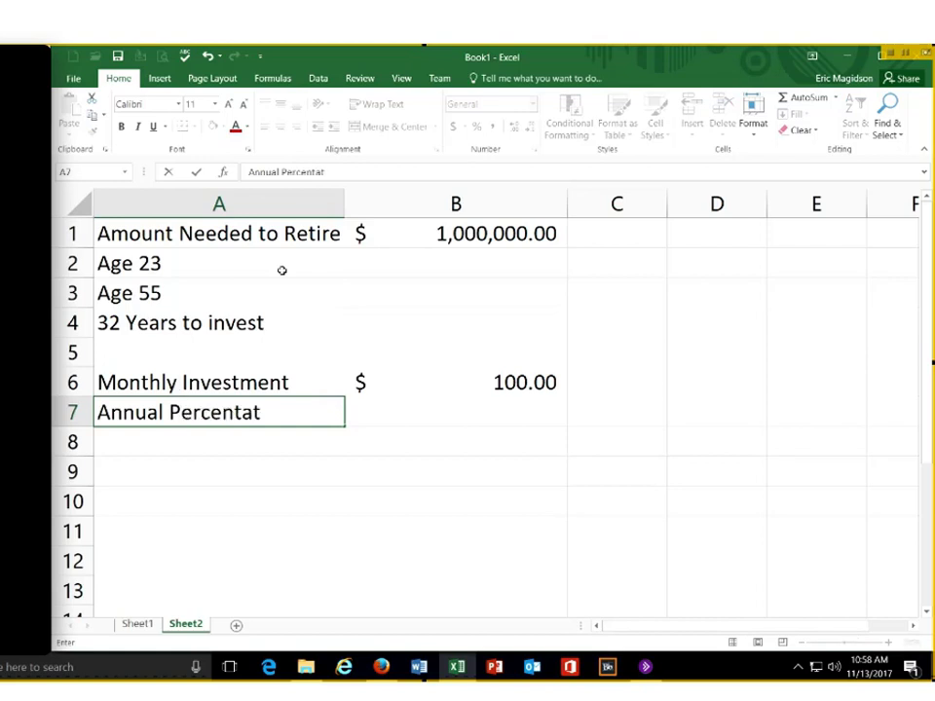
pyautogui.press('BackSpace')
pyautogui.press('BackSpace')
pyautogui.press('BackSpace')
pyautogui.write('tage Rate ')
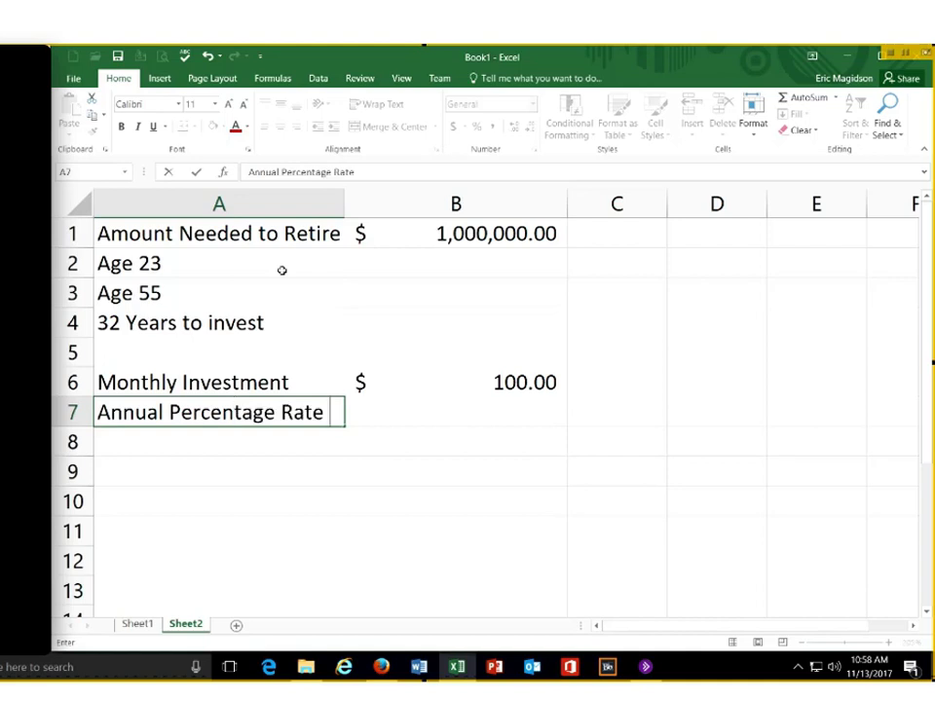
pyautogui.write('(APR)')
pyautogui.click(345, 200)
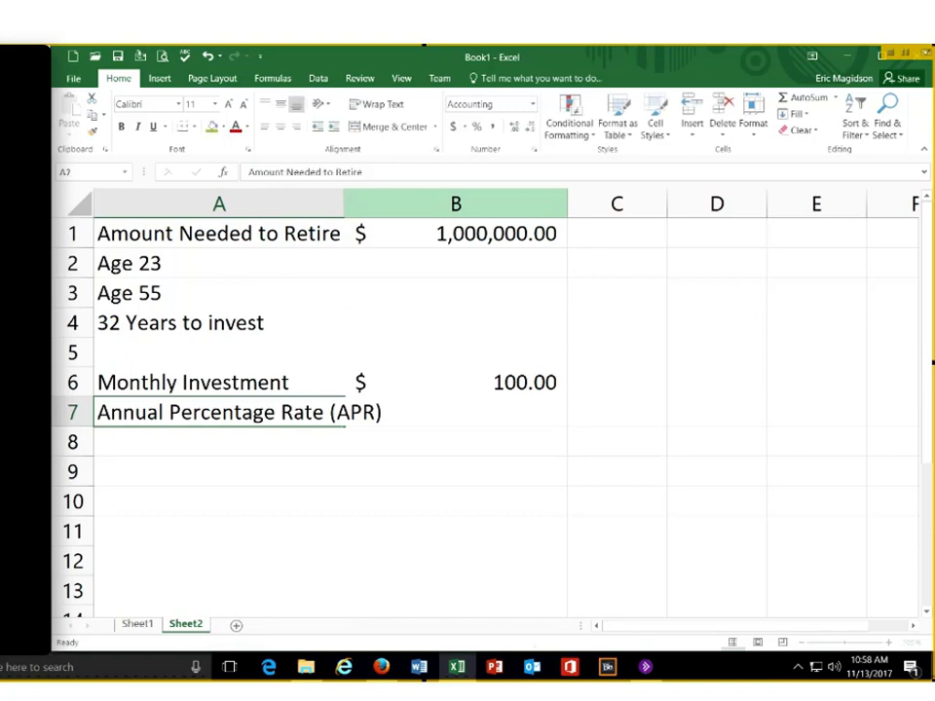
pyautogui.doubleClick(344, 204)
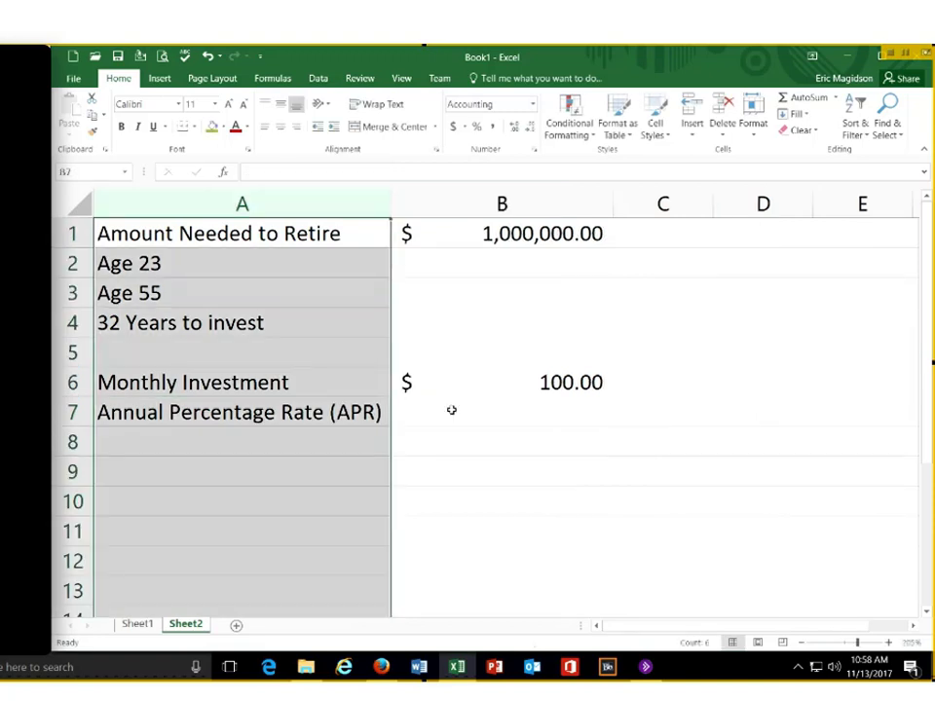
# Format cell B7 as a percentage and enter .07 as the annual rate
pyautogui.click(451, 410)
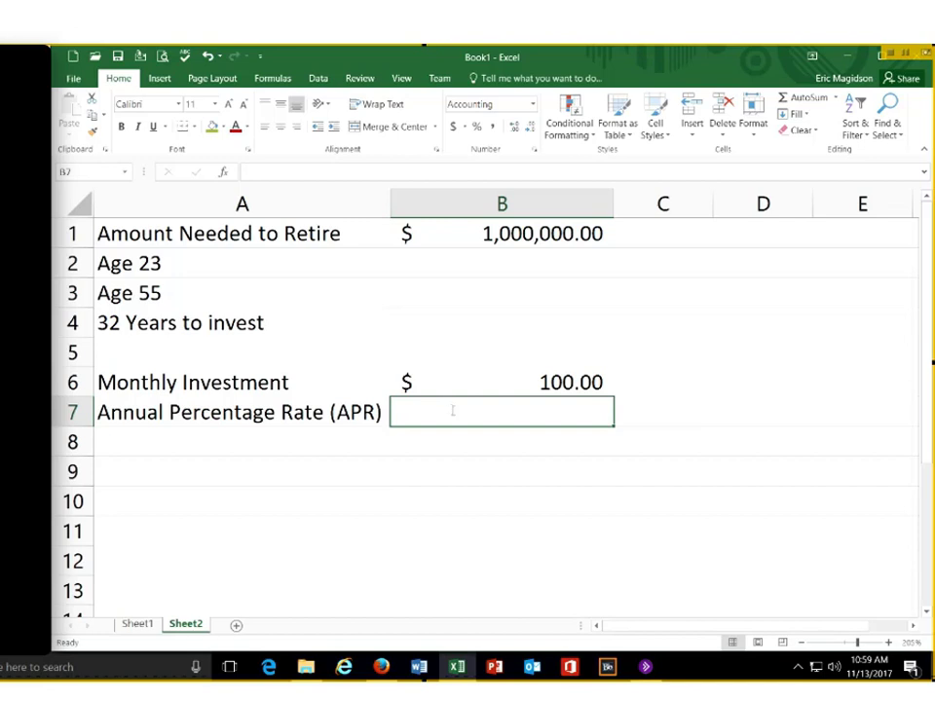
pyautogui.write('7')
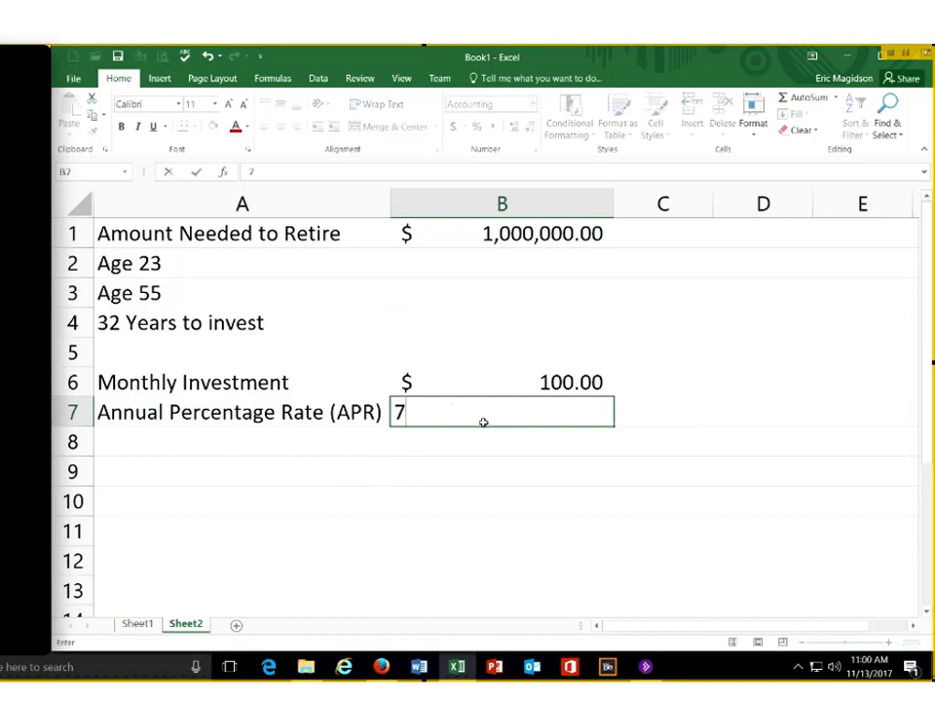
pyautogui.hotkey('ctrl', 'Return')
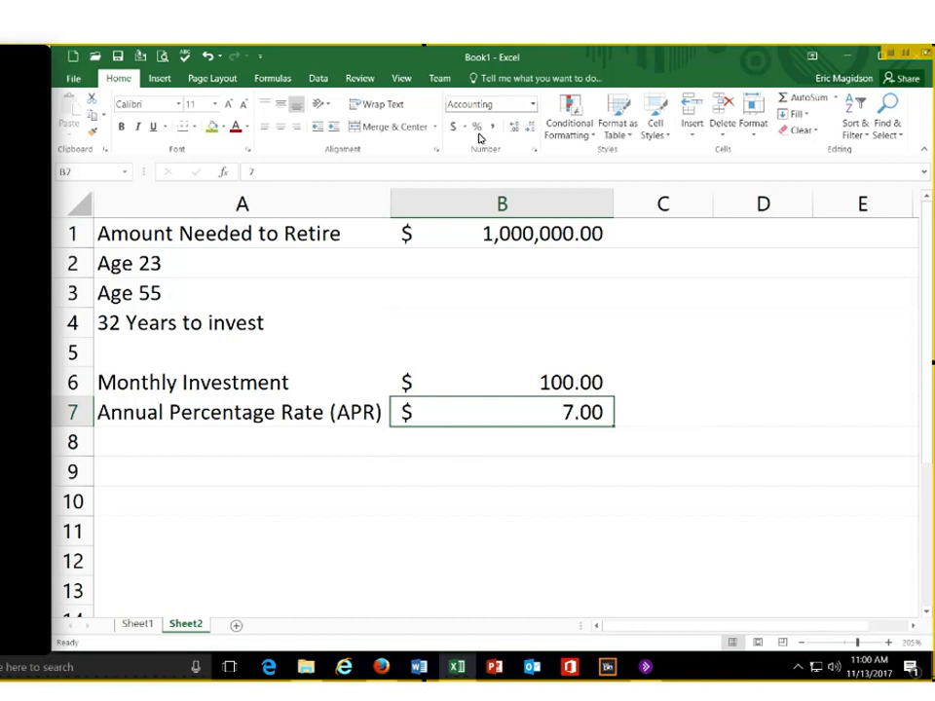
pyautogui.click(478, 135)
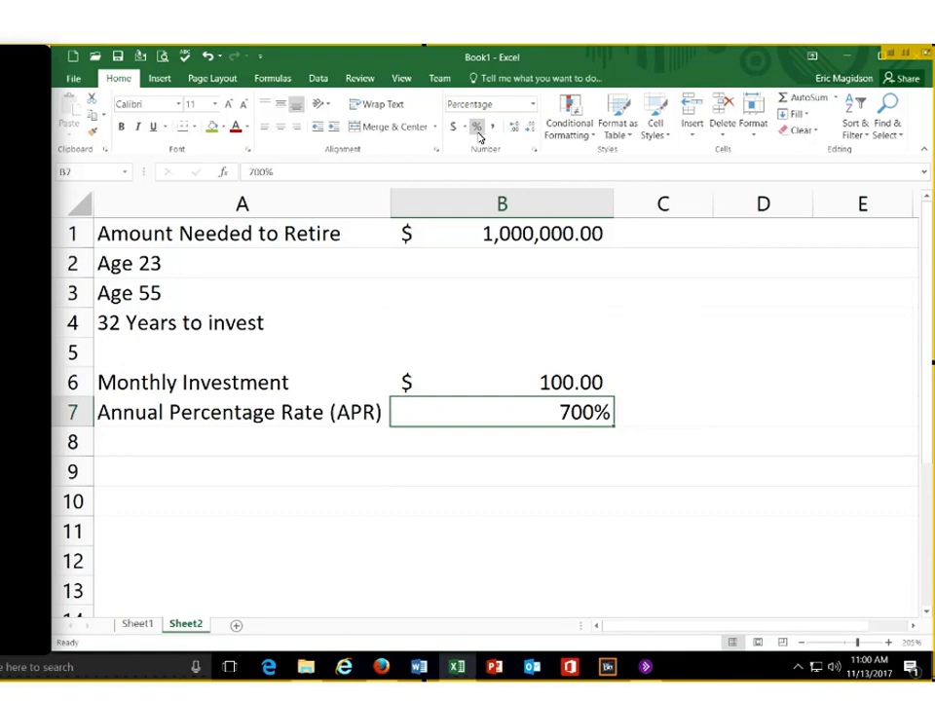
pyautogui.write('.07')
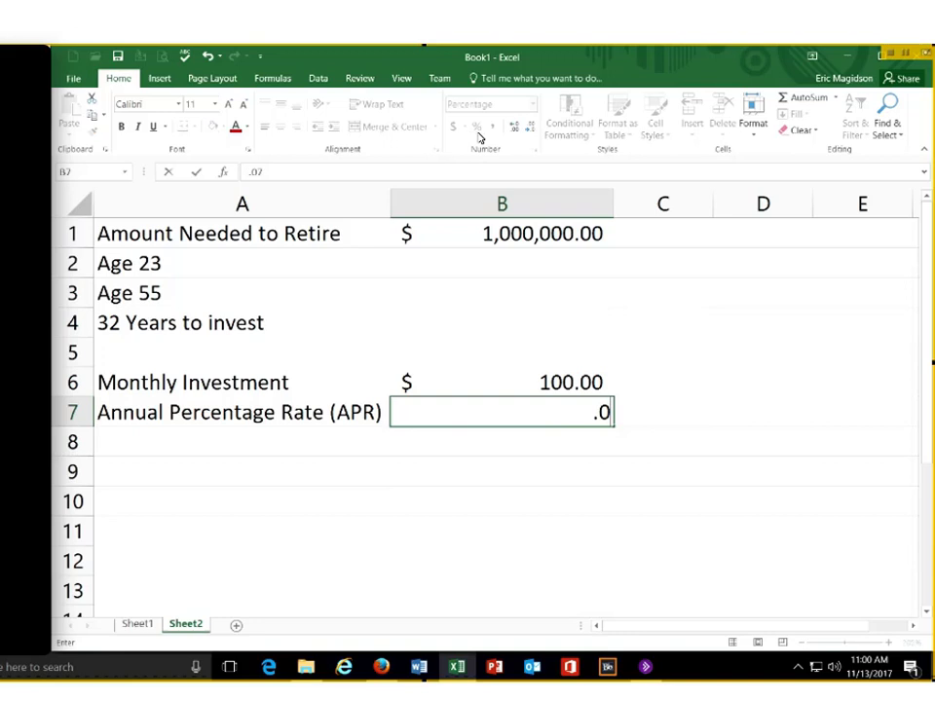
pyautogui.press('Return')
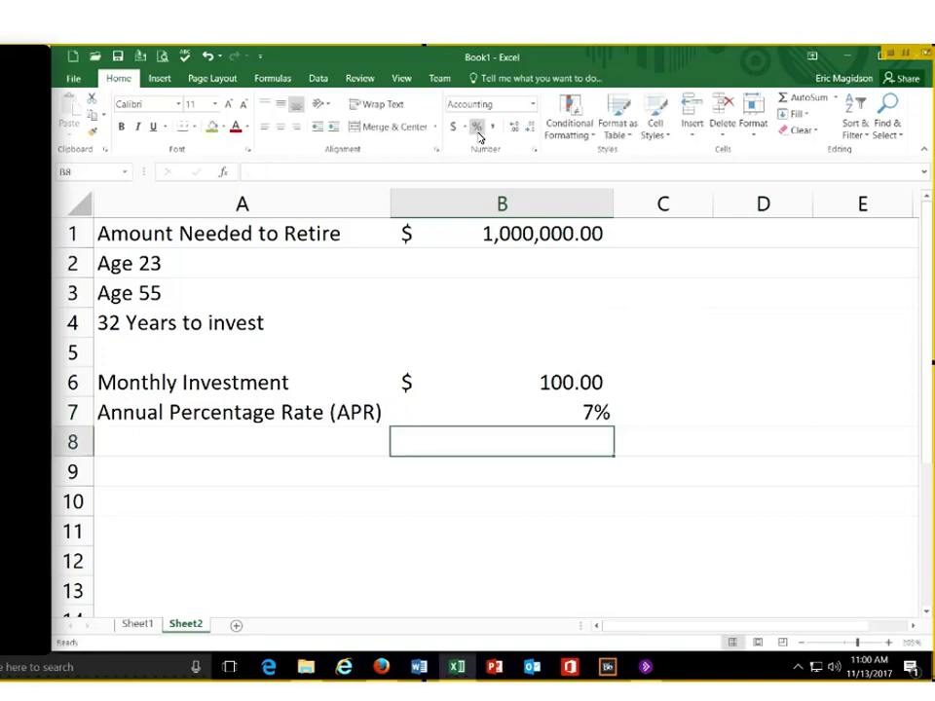
# Show the annual percentage rate in cell B7 with two decimal places
pyautogui.press('Up')
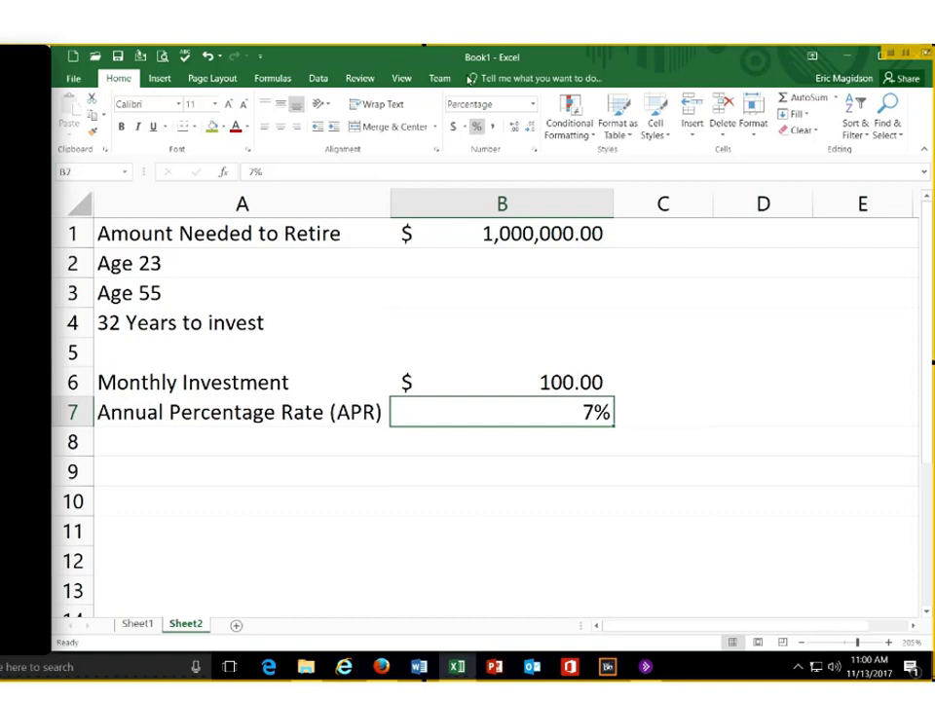
pyautogui.click(517, 127)
pyautogui.click(516, 128)
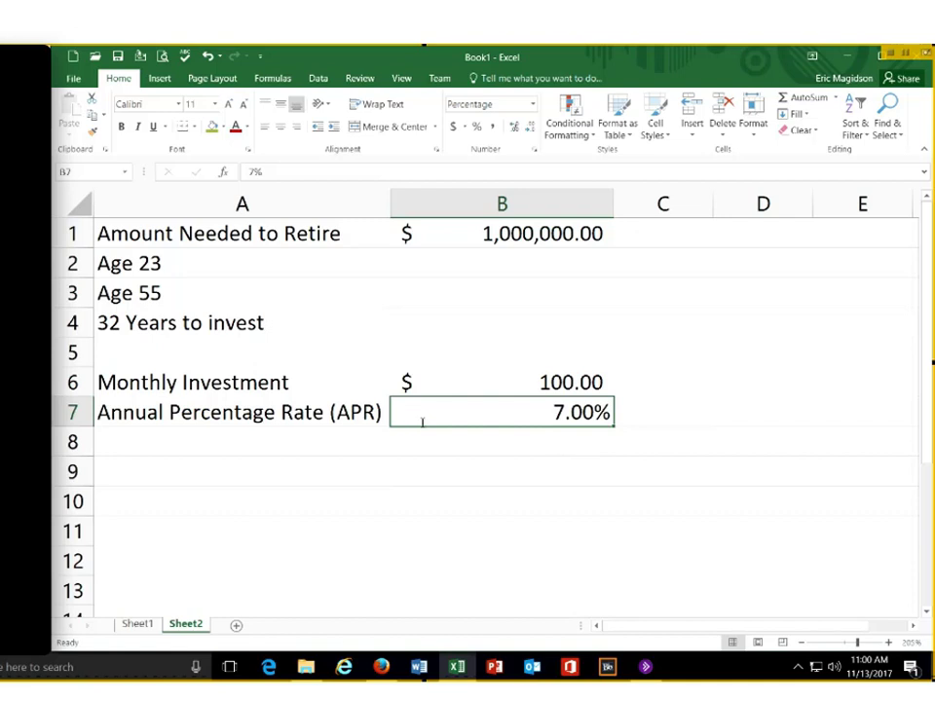
# Try 6.99% as the annual percentage rate in cell B7 and restore it to 7%
pyautogui.write('6.99')
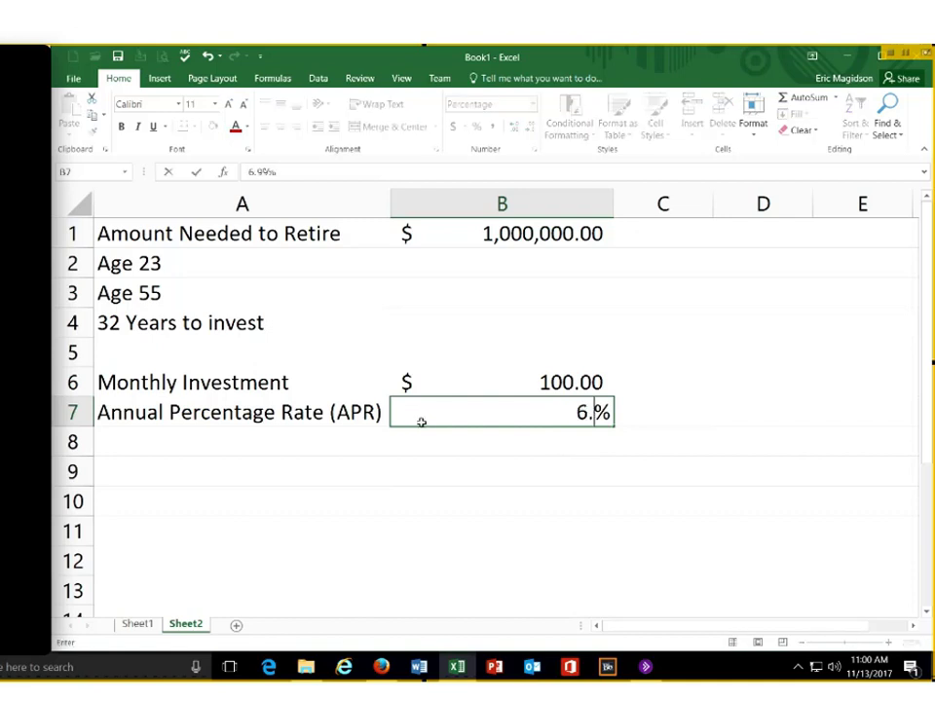
pyautogui.press('Return')
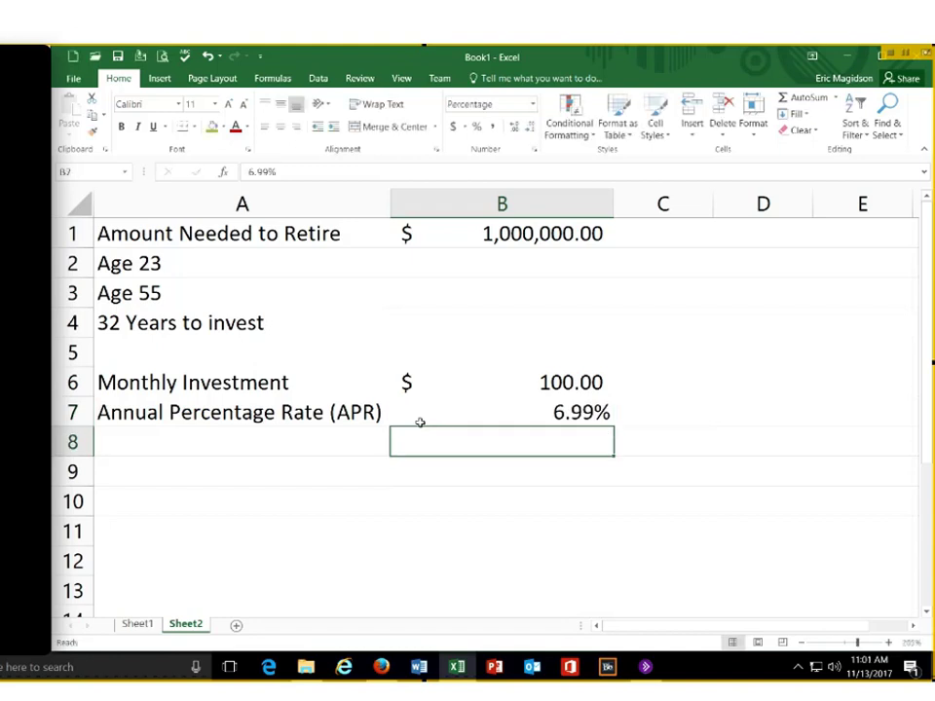
pyautogui.click(420, 419)
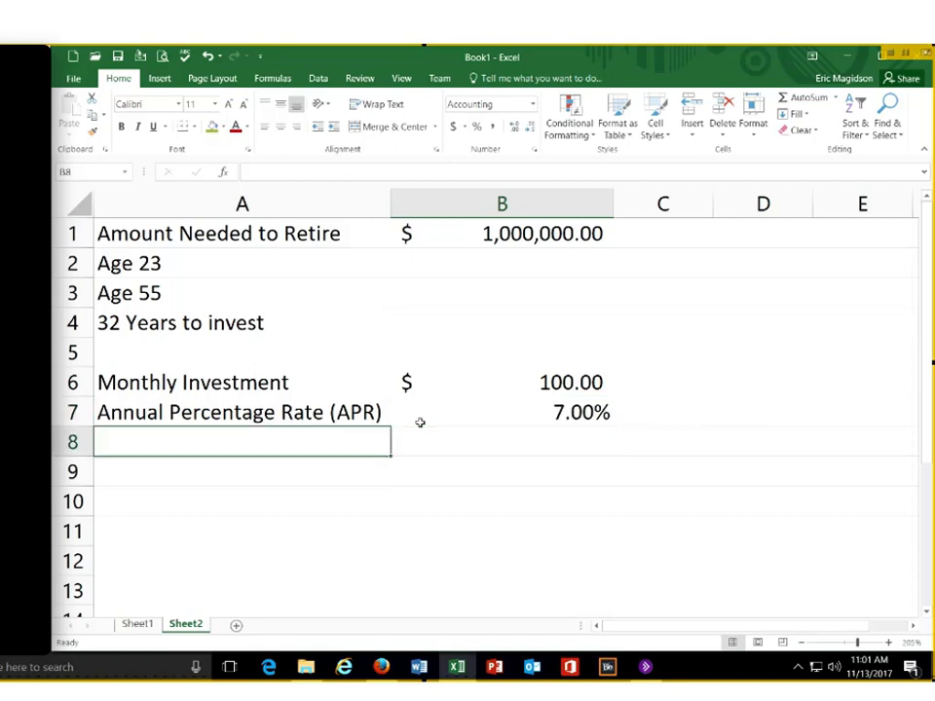
# Enter the label "Time in Years (to months)" in cell A8 and the value 32 in cell B8
pyautogui.write('Time')
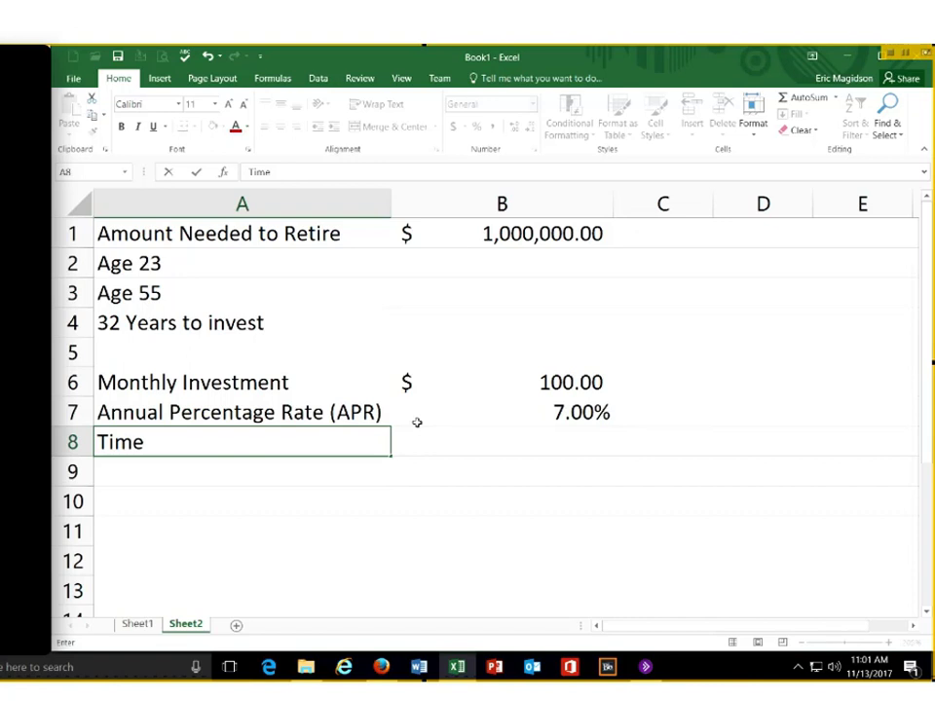
pyautogui.write('in Ye')
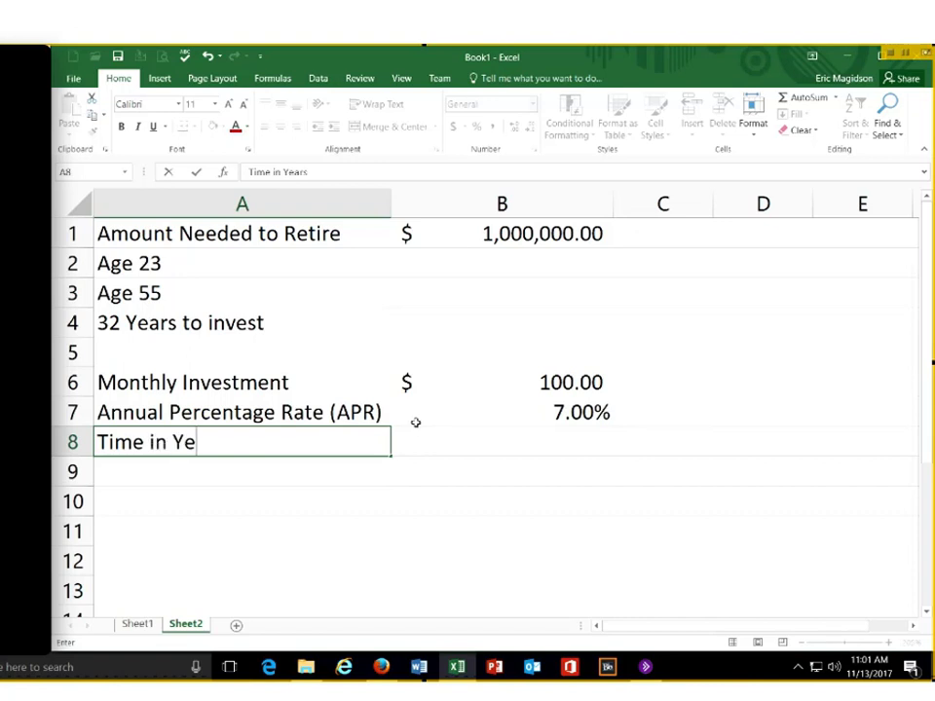
pyautogui.write('ars (to months)')
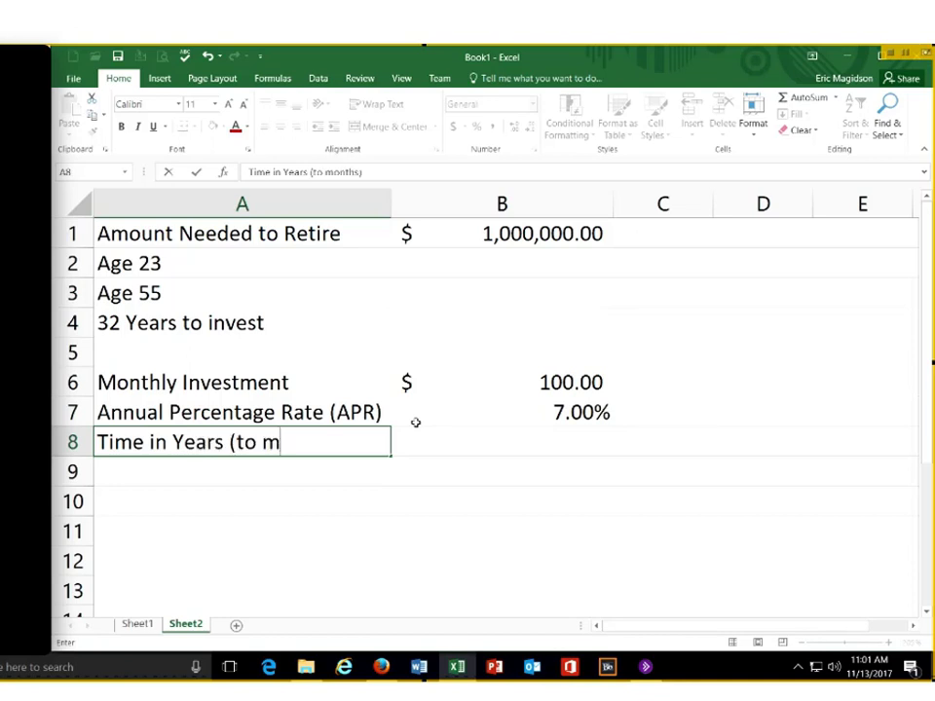
pyautogui.press('Tab')
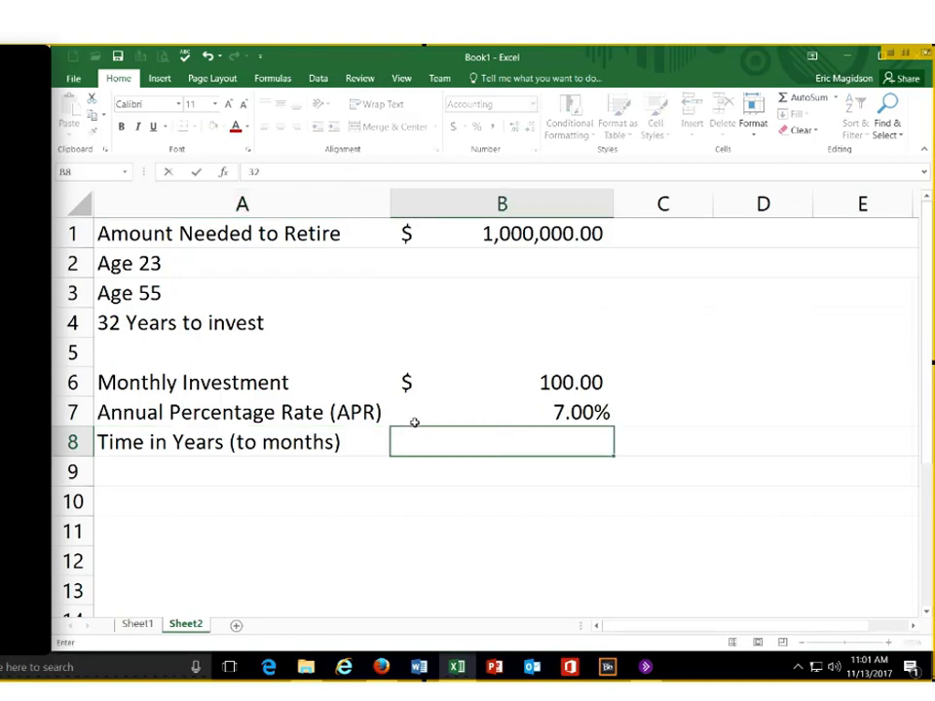
pyautogui.write('32')
pyautogui.press('Return')
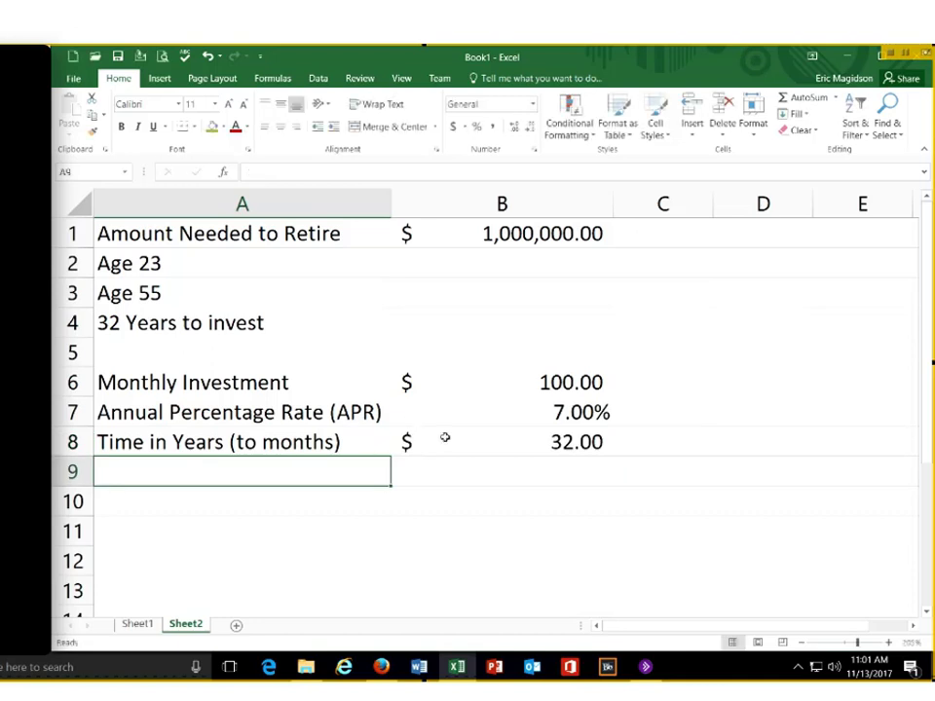
# Format the years value in cell B8 as Number with no decimal places
pyautogui.click(442, 440)
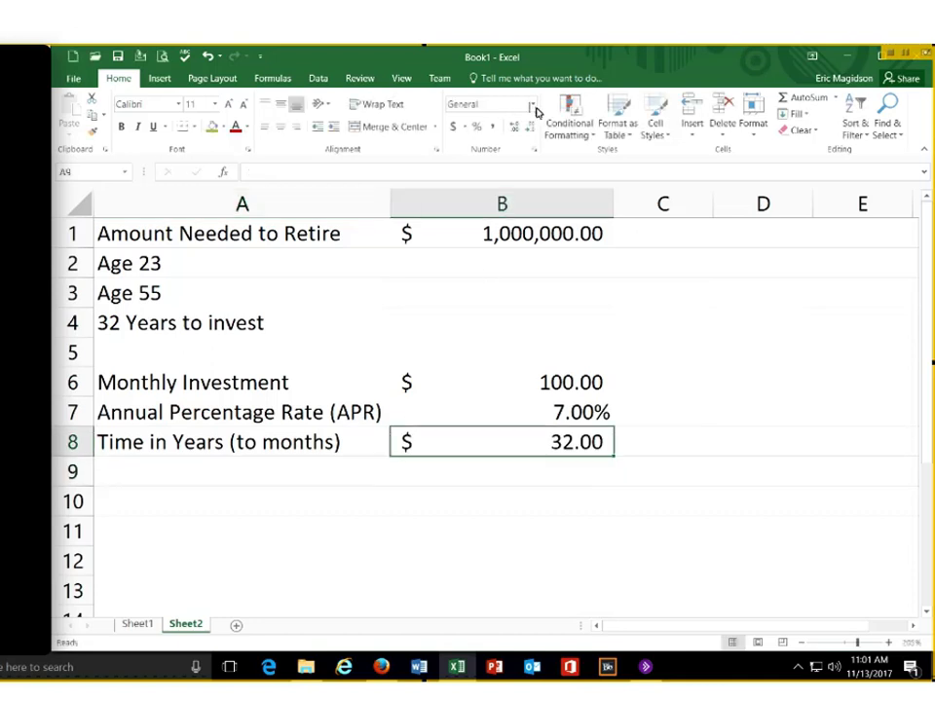
pyautogui.click(532, 107)
pyautogui.click(532, 160)
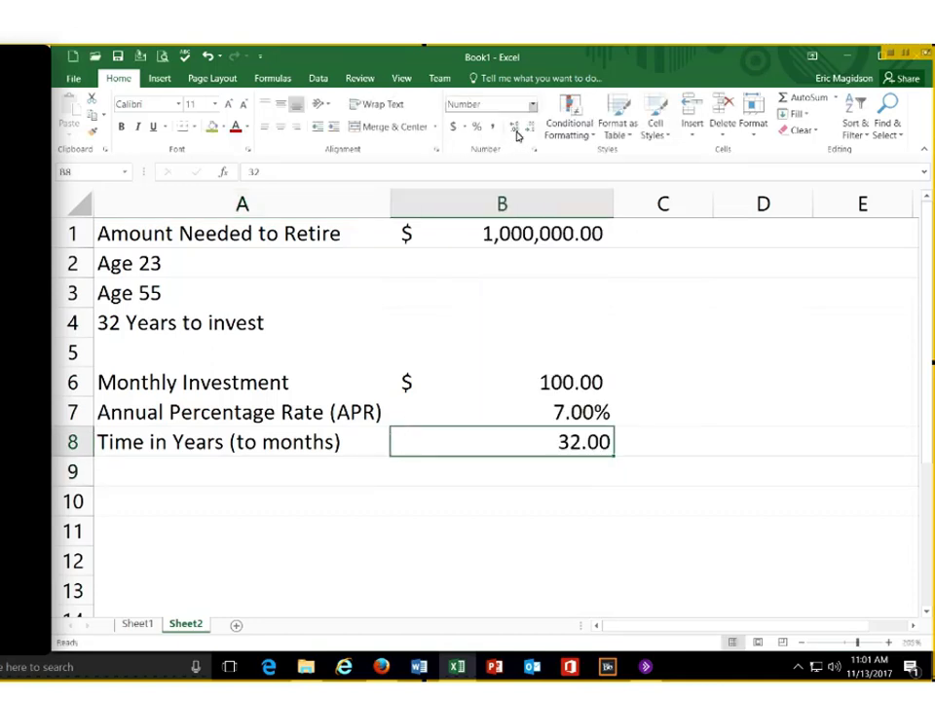
pyautogui.click(530, 127)
pyautogui.click(529, 127)
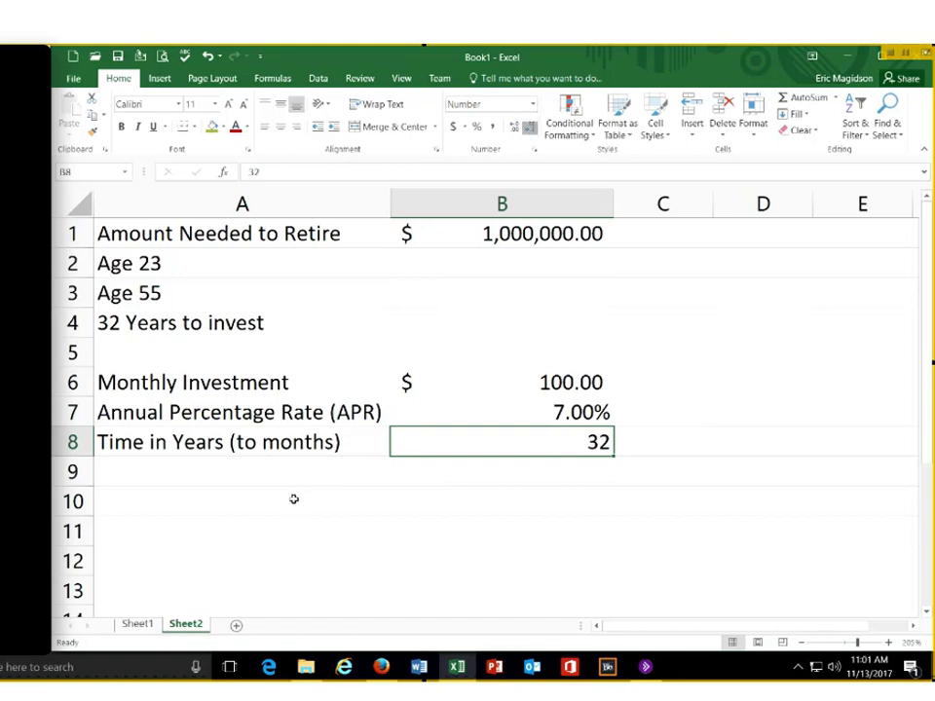
# Enter the label "Total Amount New Worth" in cell A10
pyautogui.click(237, 504)
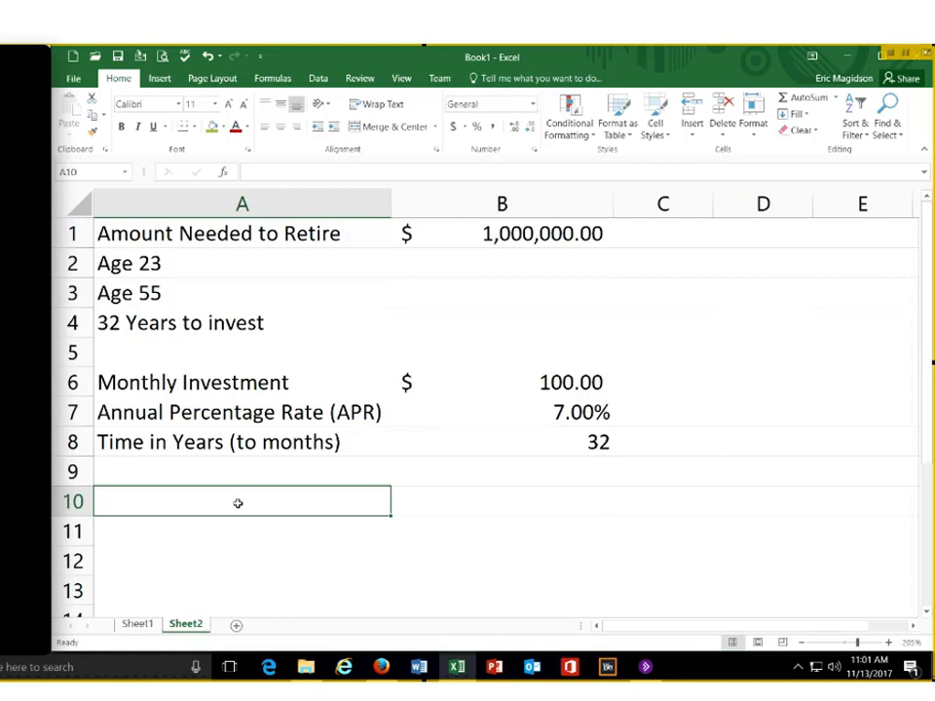
pyautogui.doubleClick(238, 503)
pyautogui.write('Total Amount')
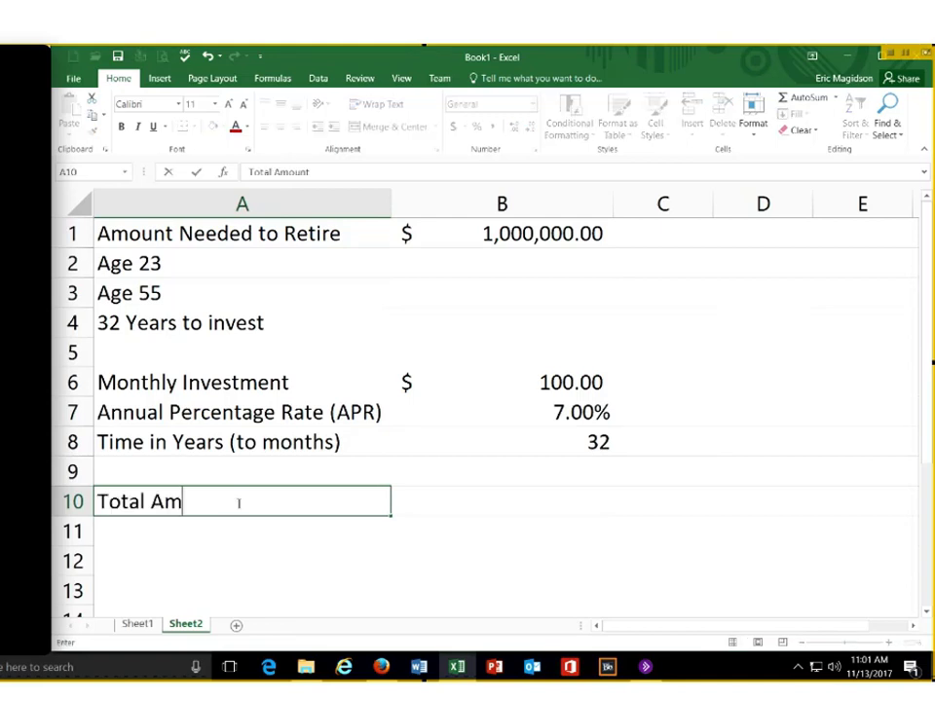
pyautogui.write(' Ne')
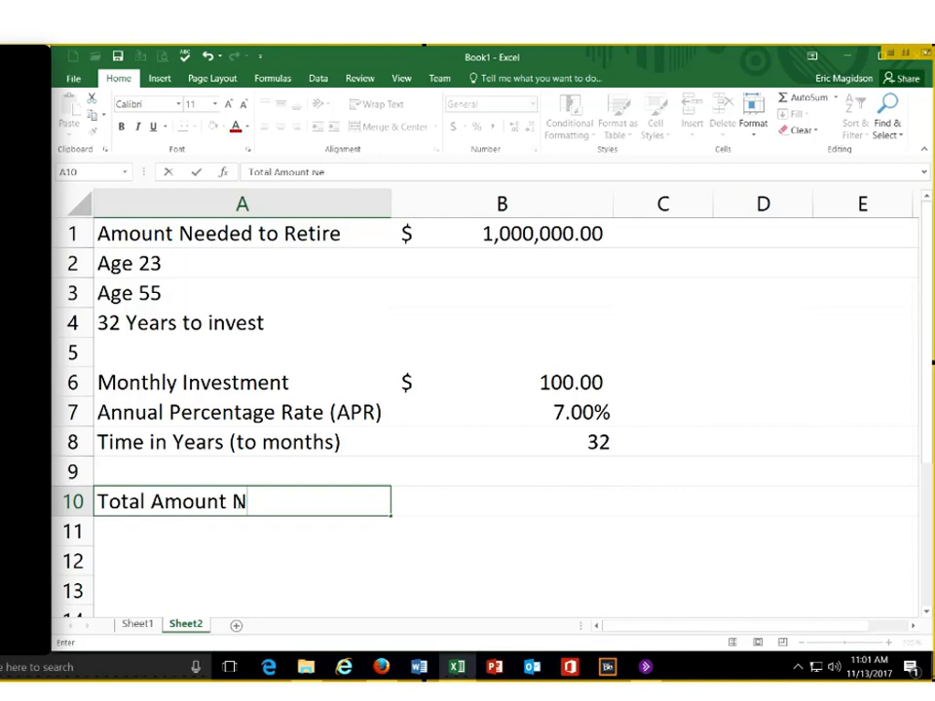
pyautogui.write('w Worth')
pyautogui.press('Tab')
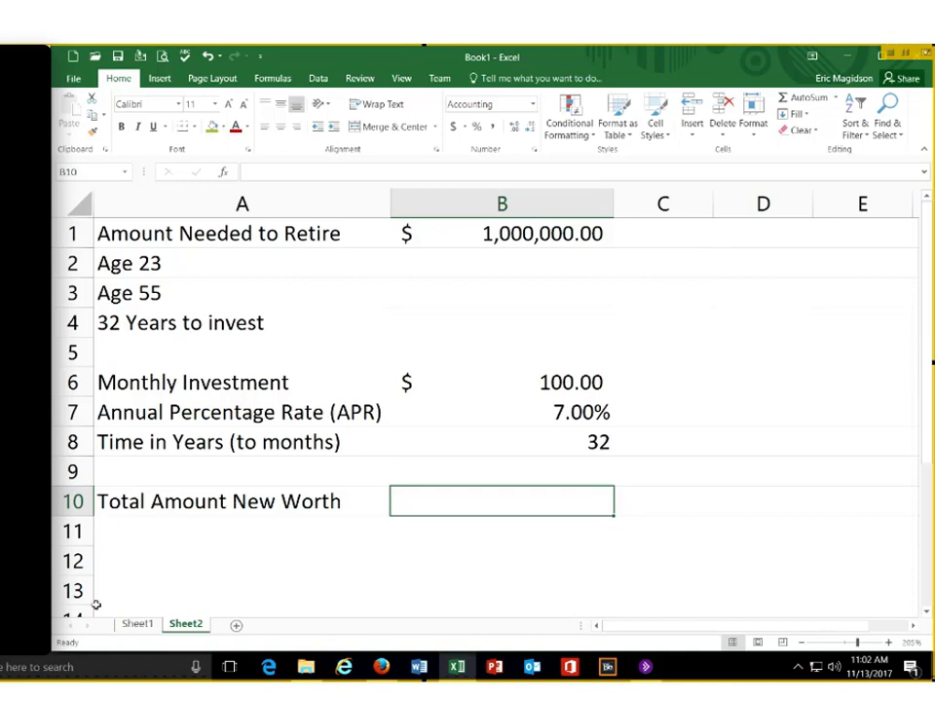
# Enter the label "Total Amount Invested" in cell A11
pyautogui.click(209, 536)
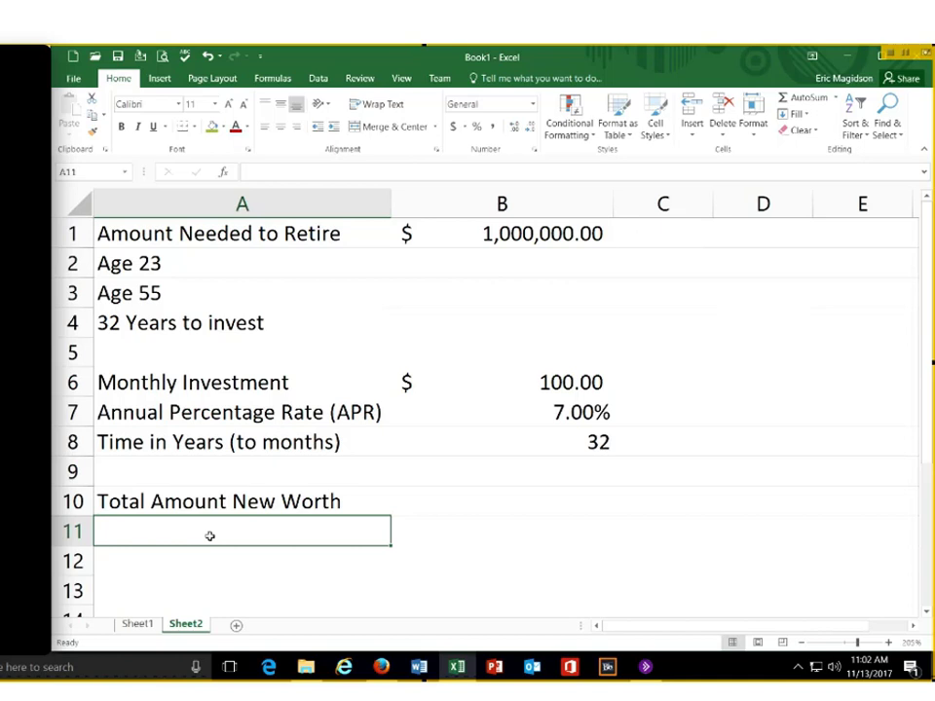
pyautogui.write('T')
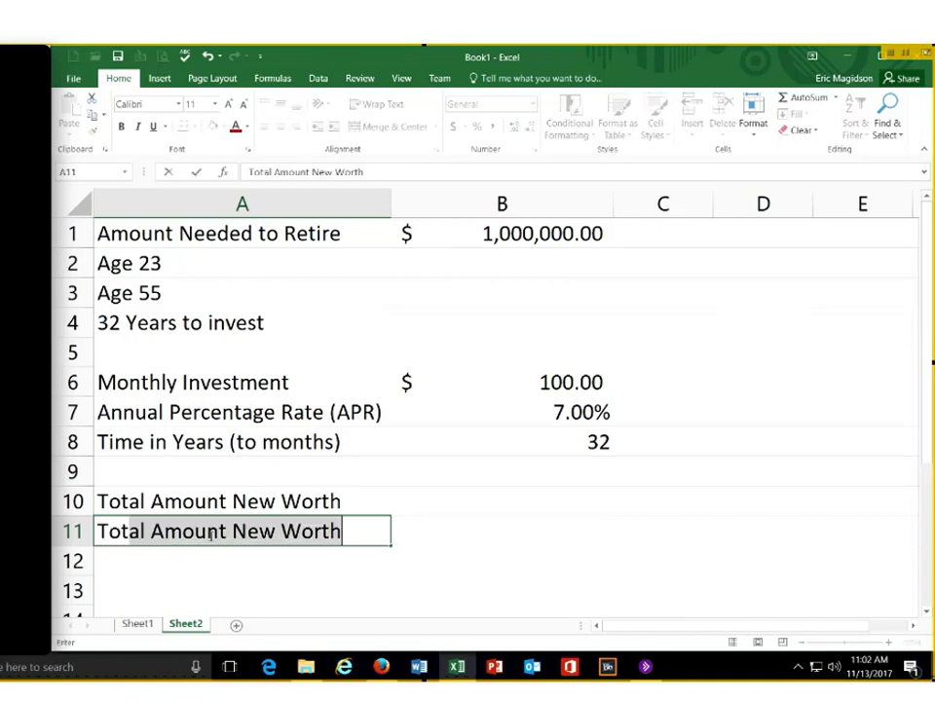
pyautogui.write('otal AMOU')
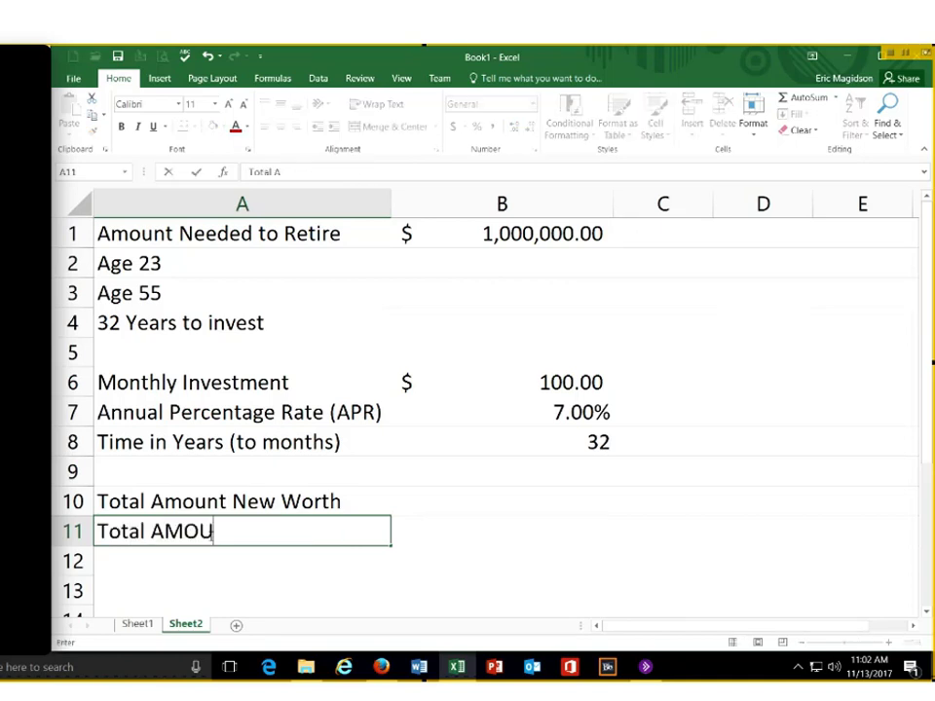
pyautogui.write('nt ')
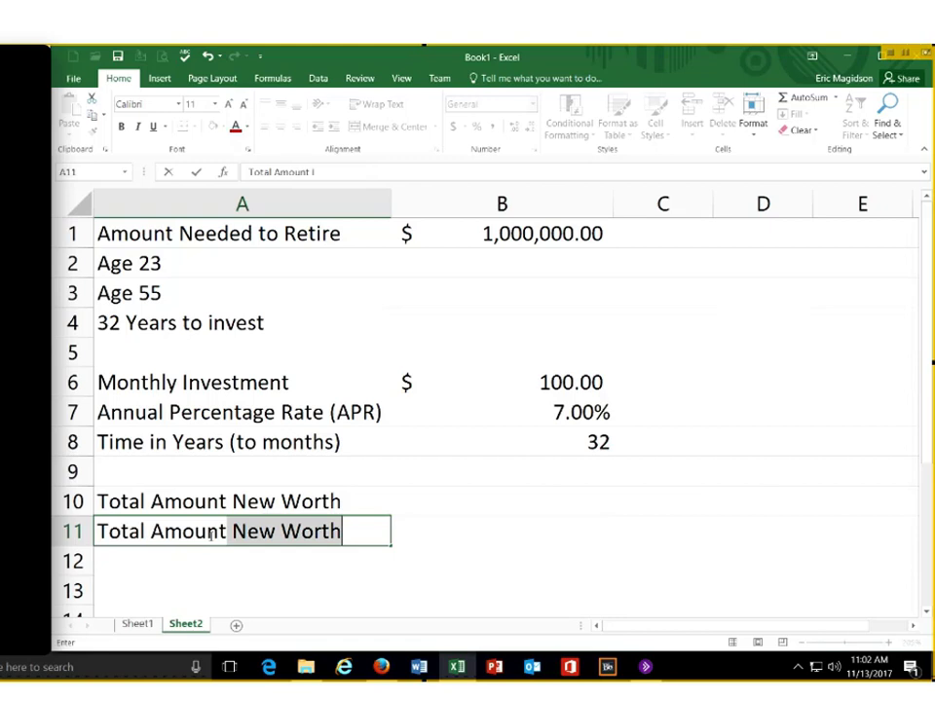
pyautogui.write('Inves')
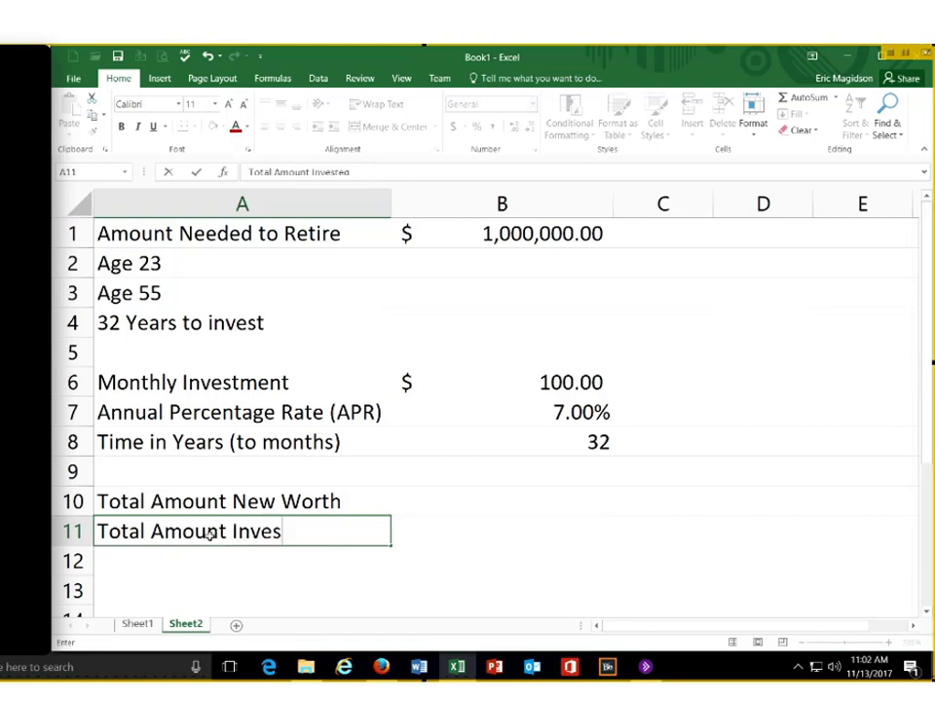
pyautogui.write('ted')
pyautogui.press('Tab')
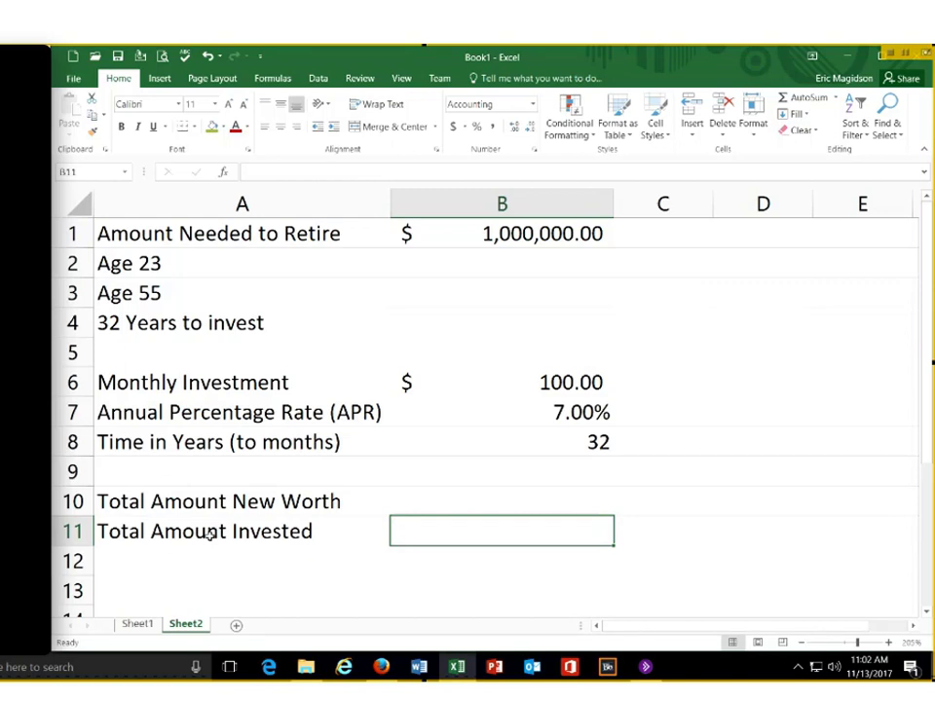
# Write the formula =B6*(B8*12) in cell B11 to calculate the total amount invested
pyautogui.write('=')
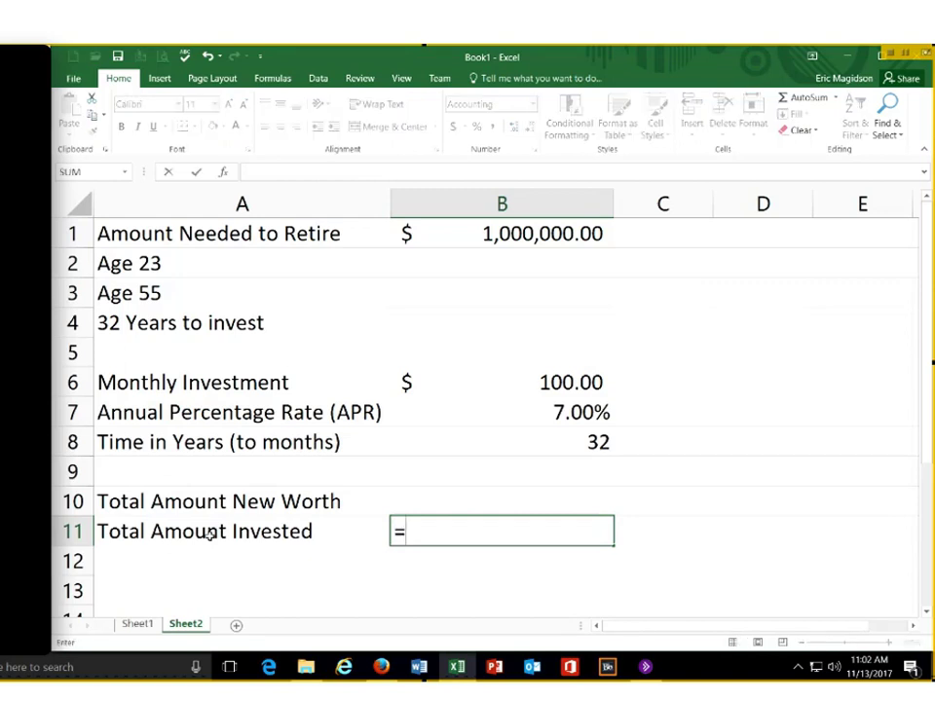
pyautogui.click(435, 382)
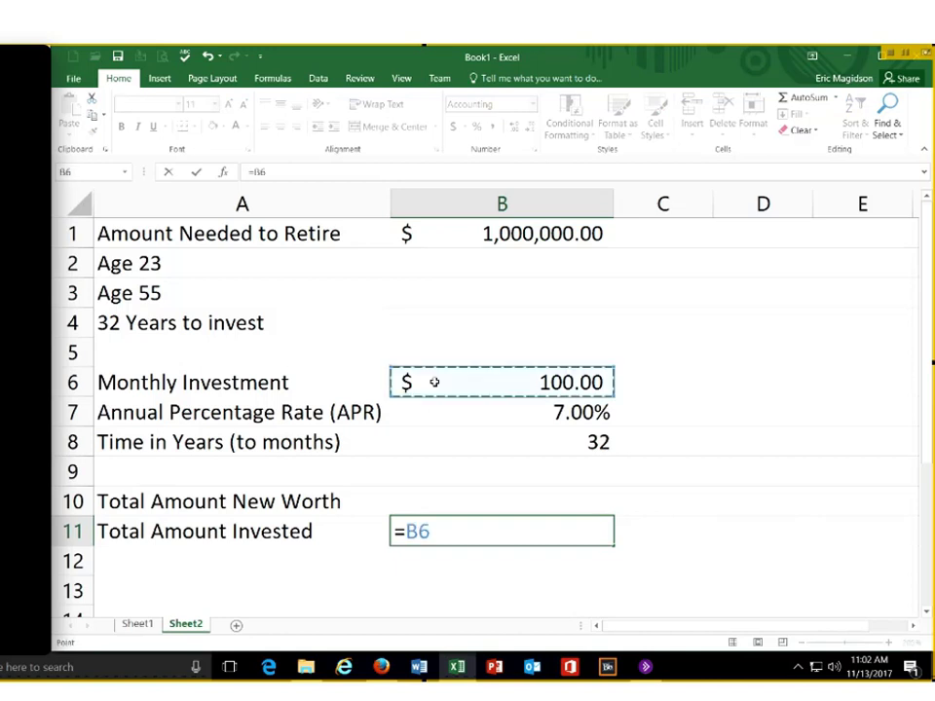
pyautogui.write('*')
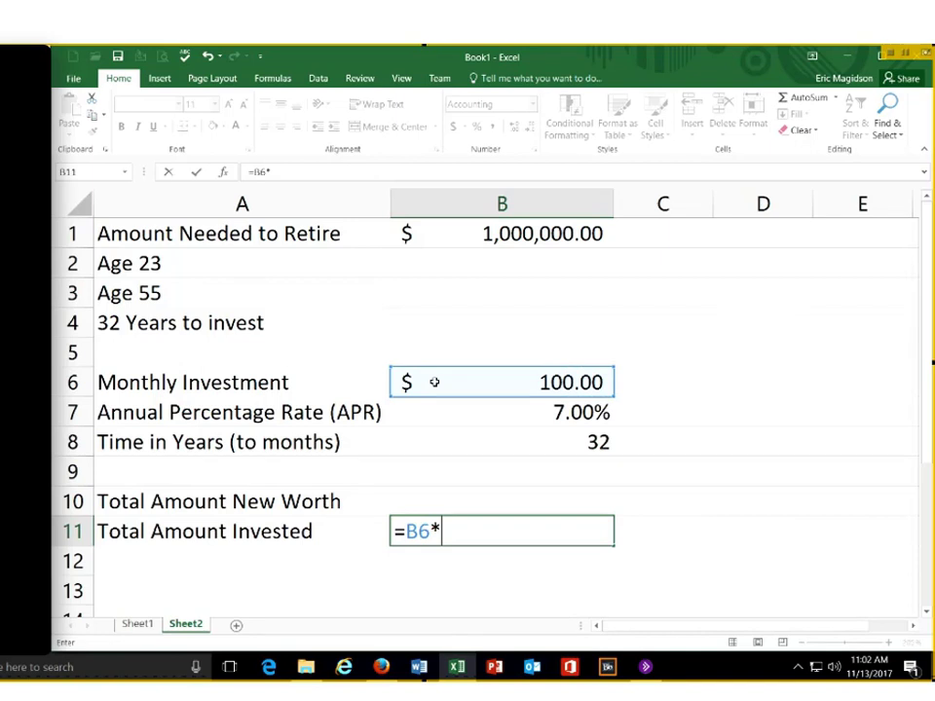
pyautogui.write('(')
pyautogui.click(519, 444)
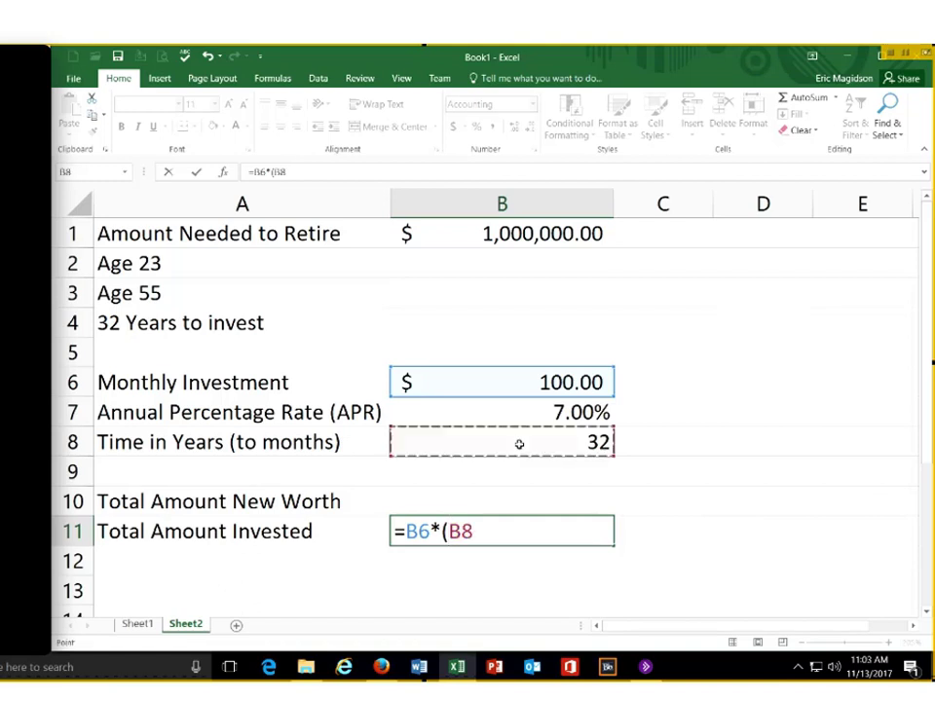
pyautogui.write('*')
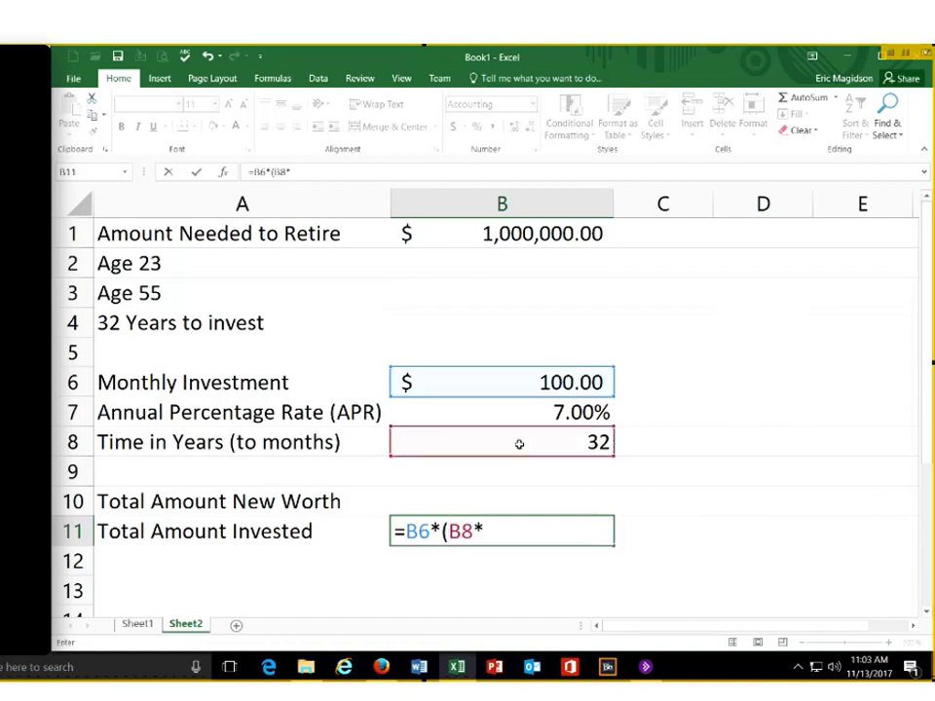
pyautogui.write('12')
pyautogui.write(')')
# Re-enter 12 as the months multiplier in the B11 formula and commit the formula
pyautogui.doubleClick(496, 531)
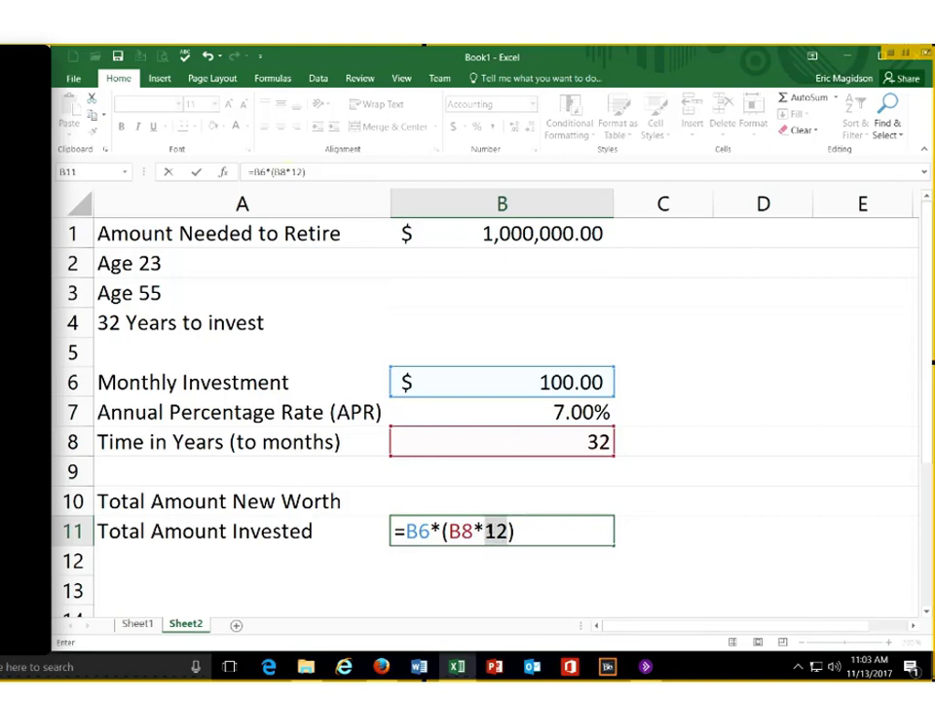
pyautogui.press('F2')
pyautogui.click(215, 466)
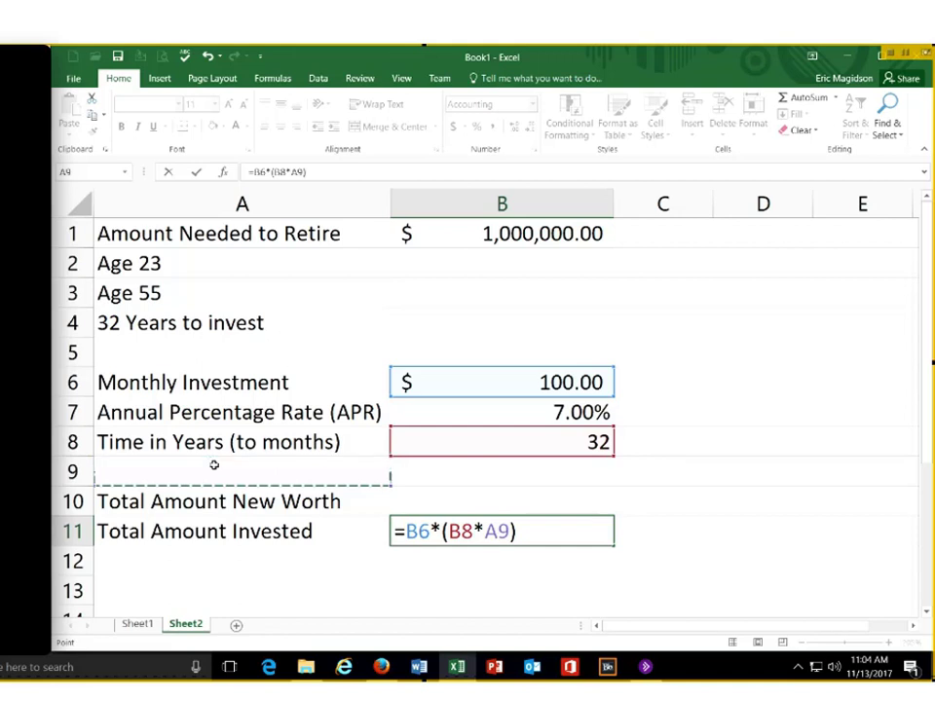
pyautogui.press('BackSpace')
pyautogui.press('BackSpace')
pyautogui.write('12')
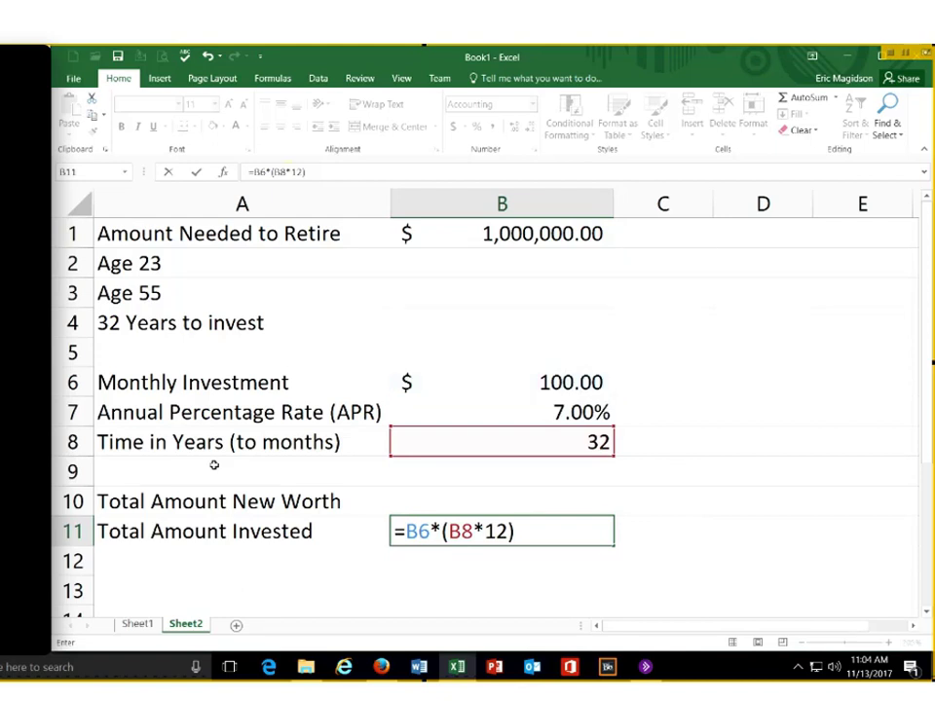
pyautogui.press('Return')
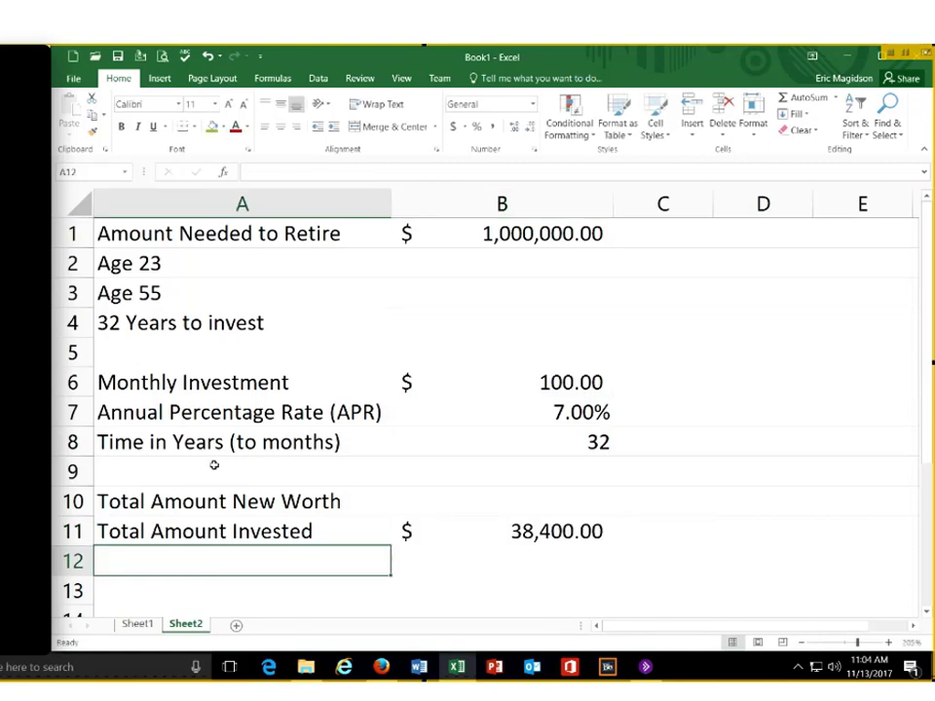
# Find the FV function by searching for "future value" and insert it in cell B10
pyautogui.press('Up')
pyautogui.press('Up')
pyautogui.press('Right')
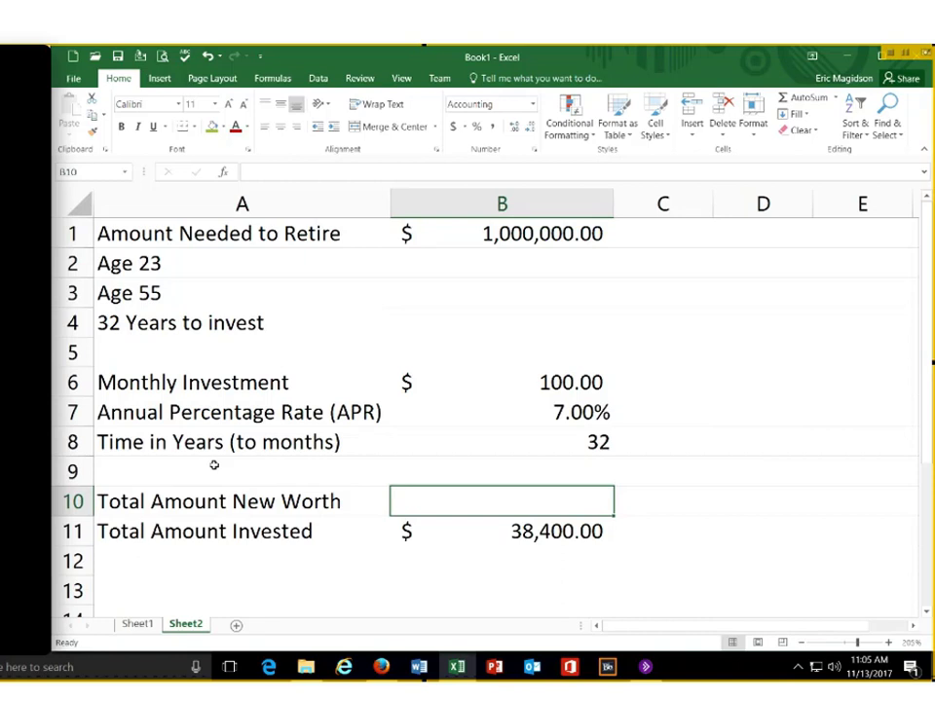
pyautogui.write('=')
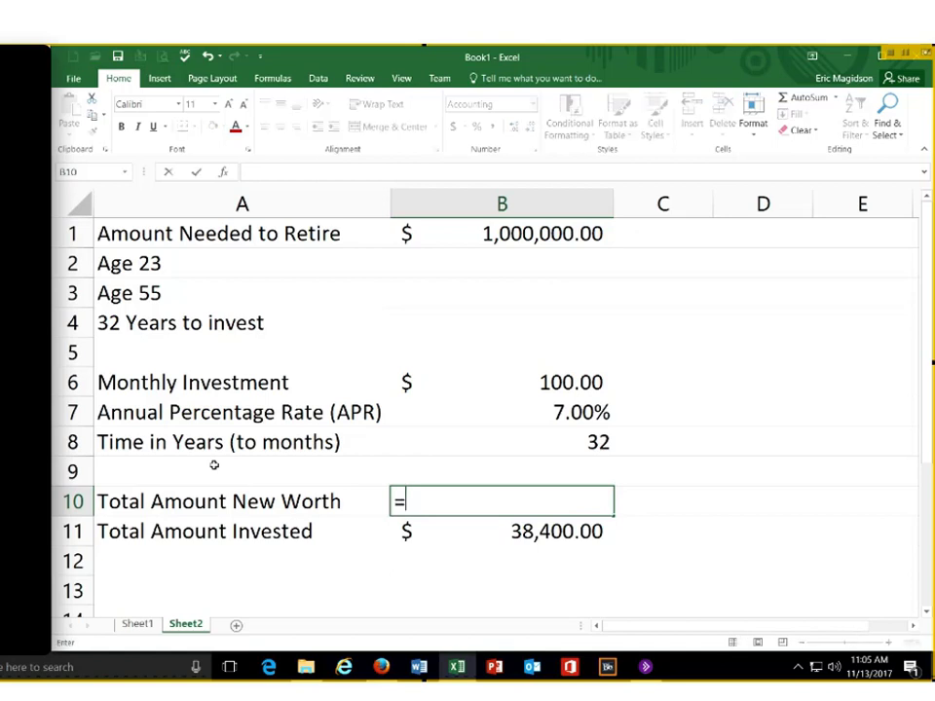
pyautogui.press('BackSpace')
pyautogui.click(836, 99)
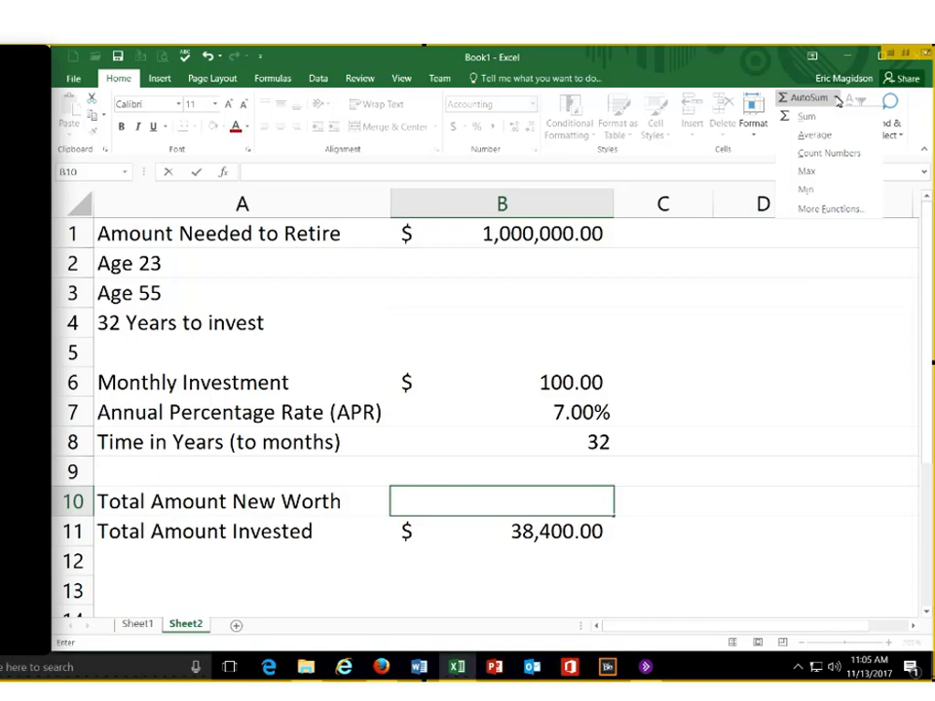
pyautogui.click(840, 208)
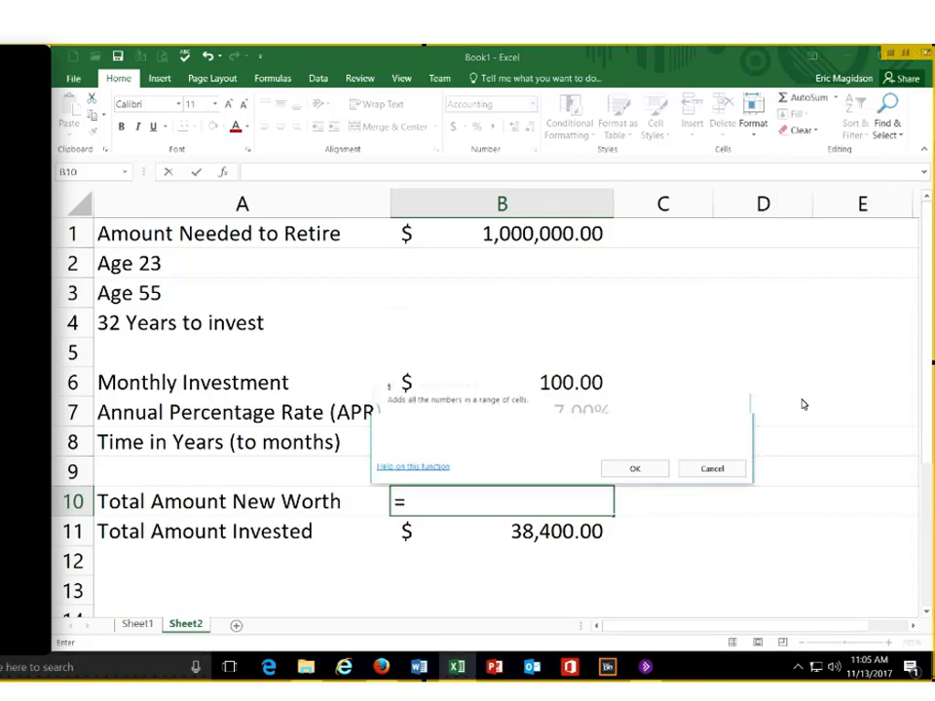
pyautogui.write('fu')
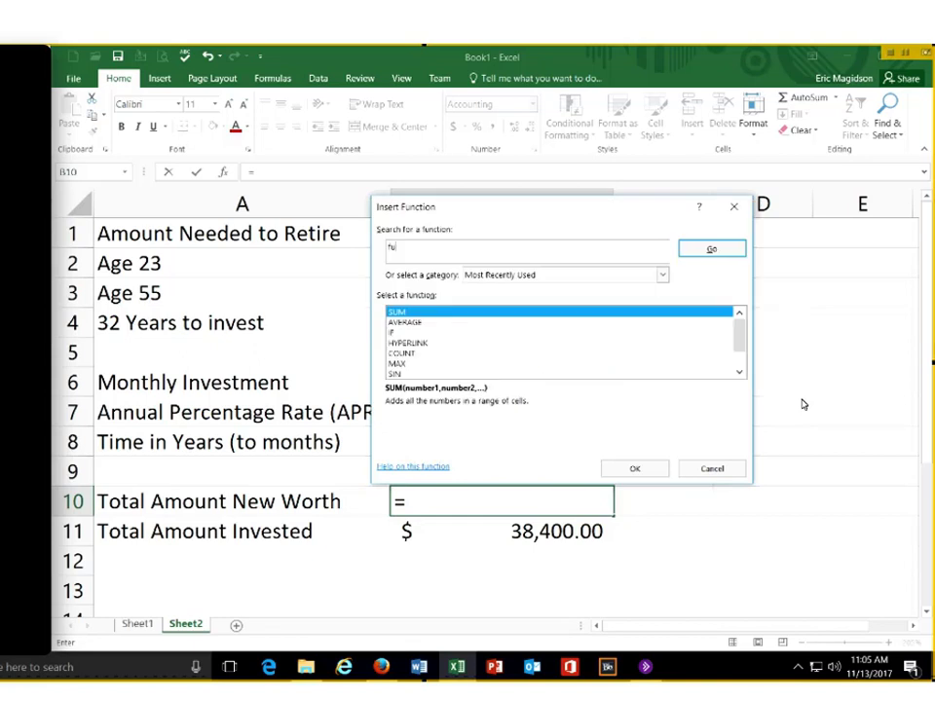
pyautogui.write('ture value')
pyautogui.click(711, 250)
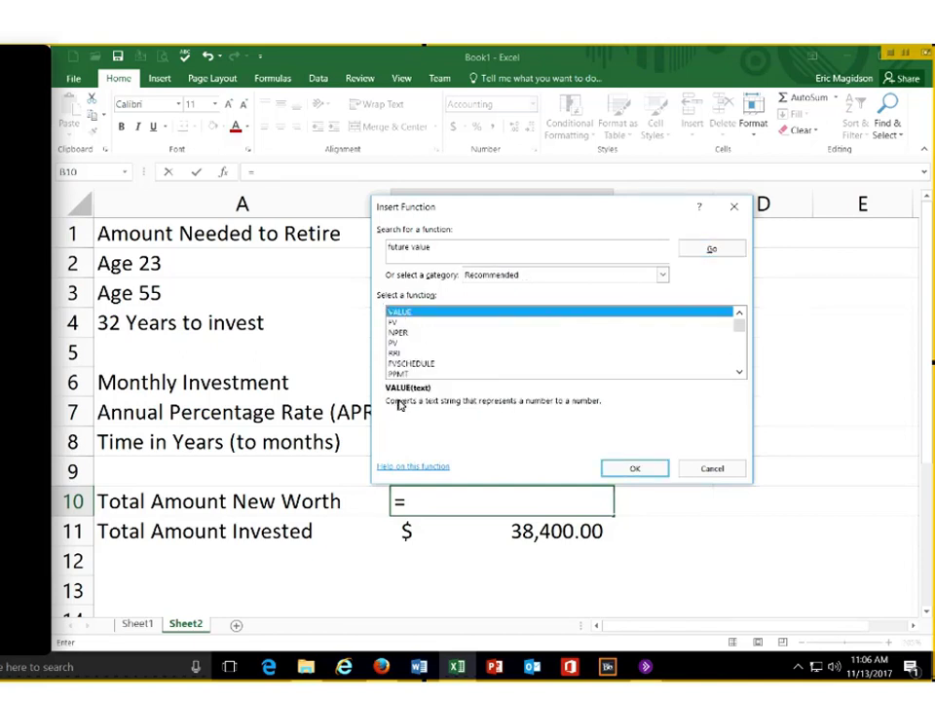
pyautogui.click(392, 322)
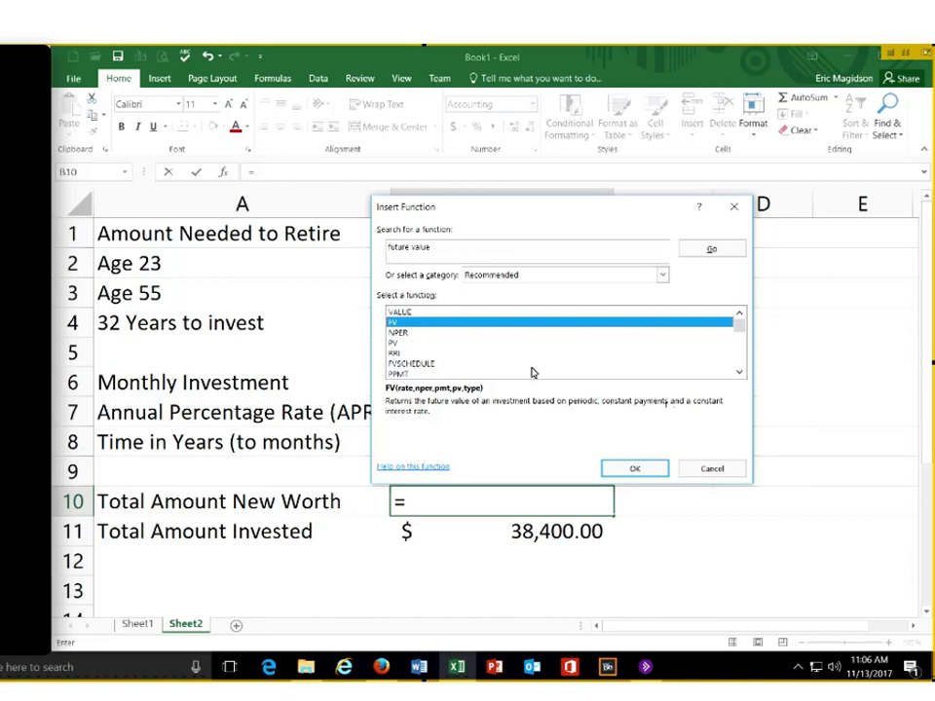
pyautogui.click(645, 471)
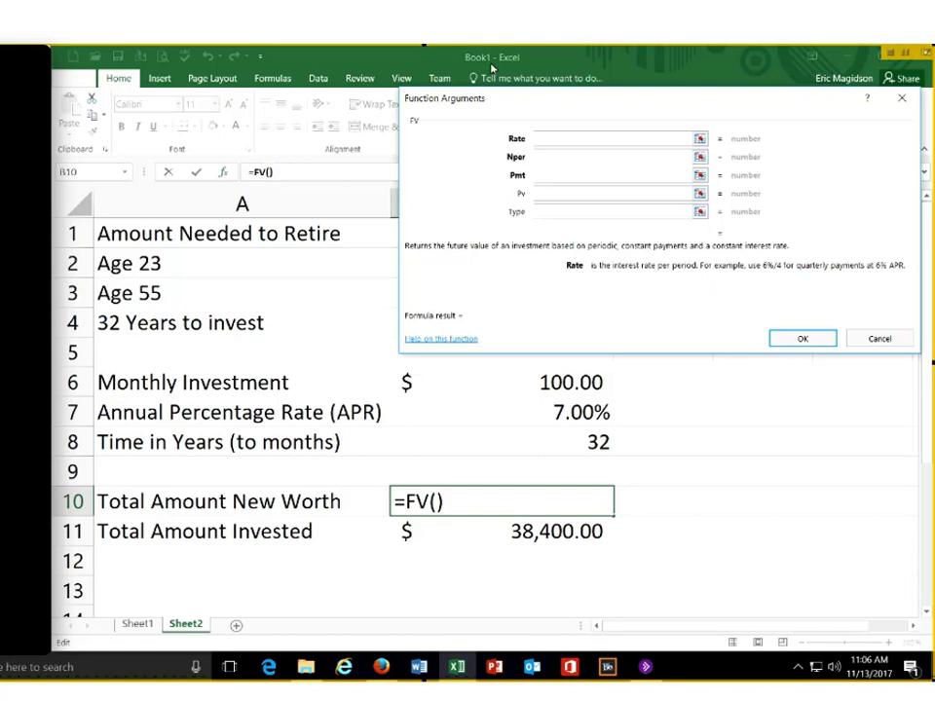
# Set the FV function's Rate argument to B7/12 and its Nper argument to B8*12
pyautogui.moveTo(681, 423); pyautogui.dragTo(549, 491)
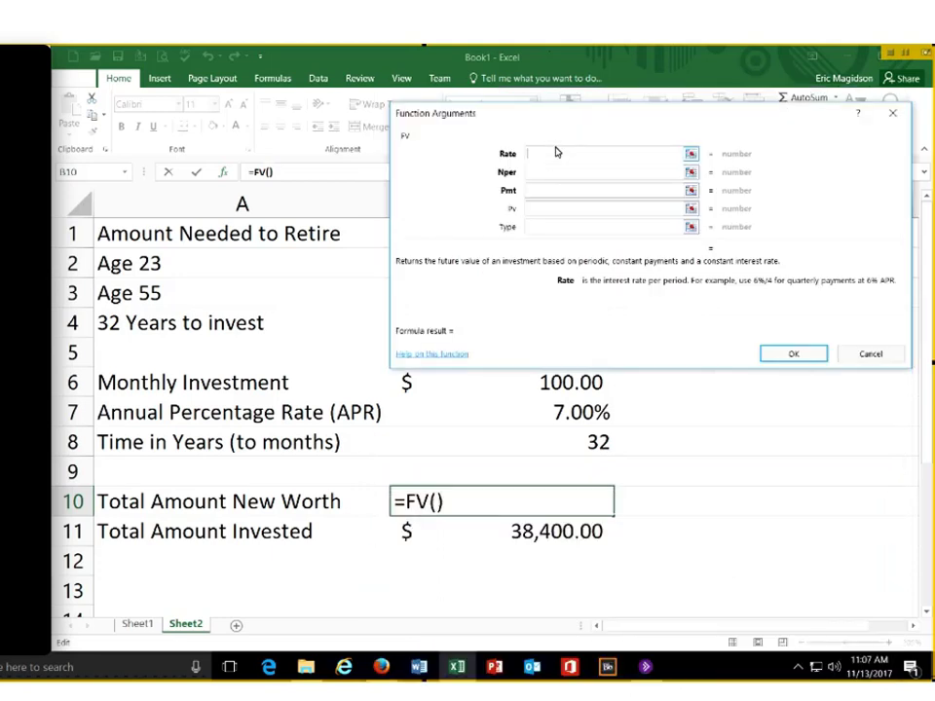
pyautogui.write('B7')
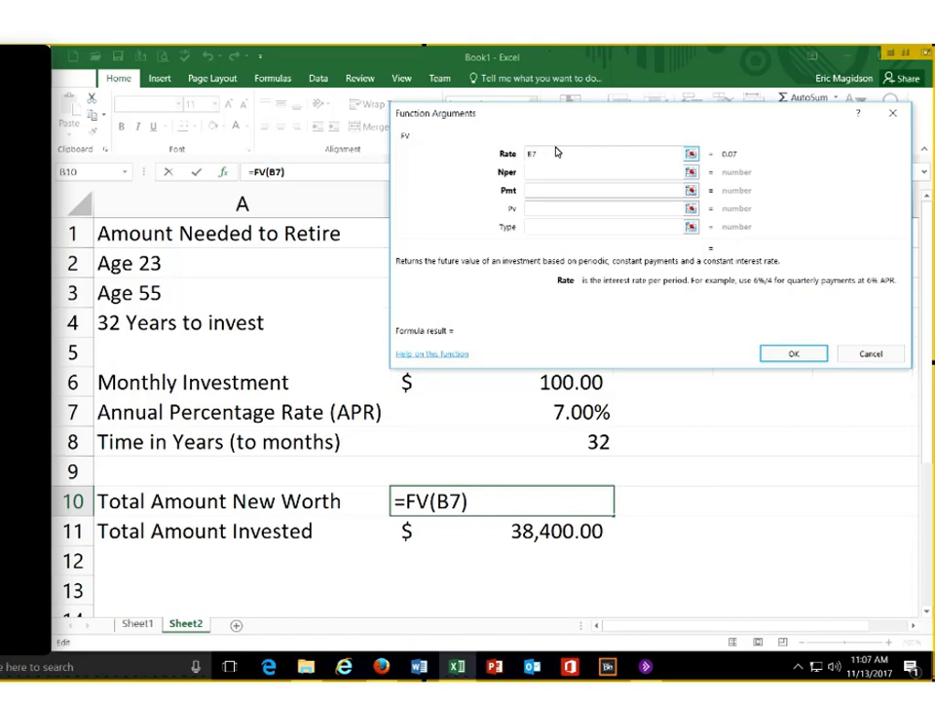
pyautogui.write('/12')
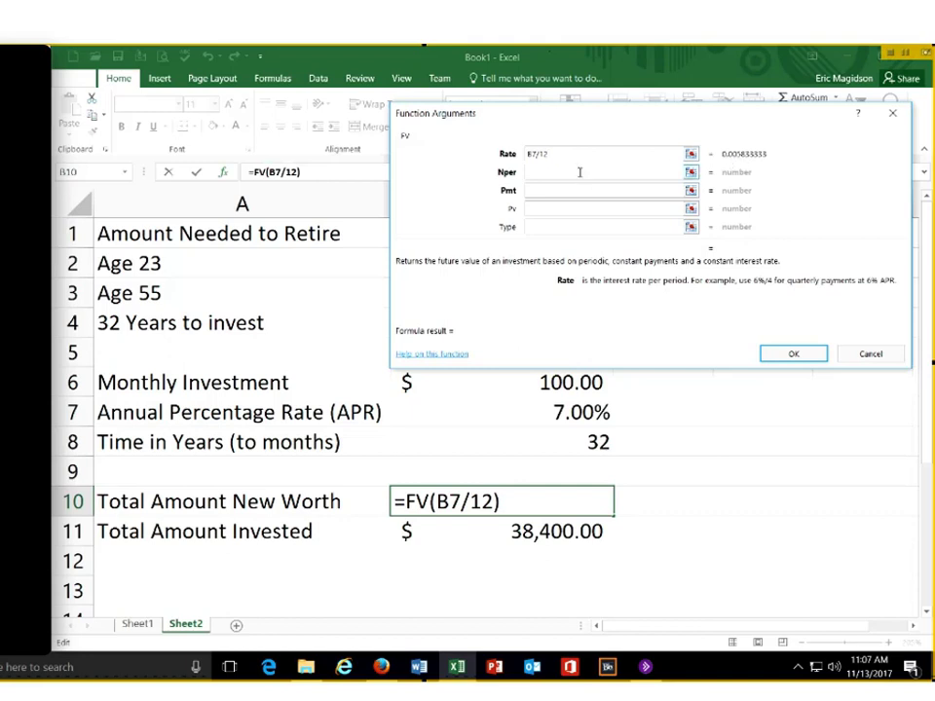
pyautogui.press('Tab')
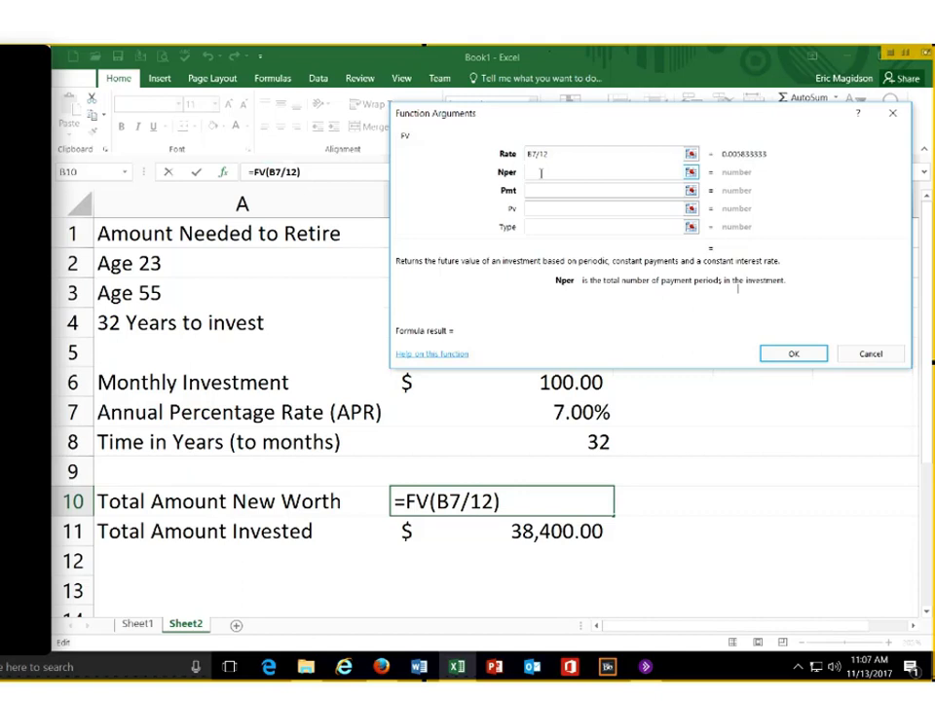
pyautogui.click(545, 442)
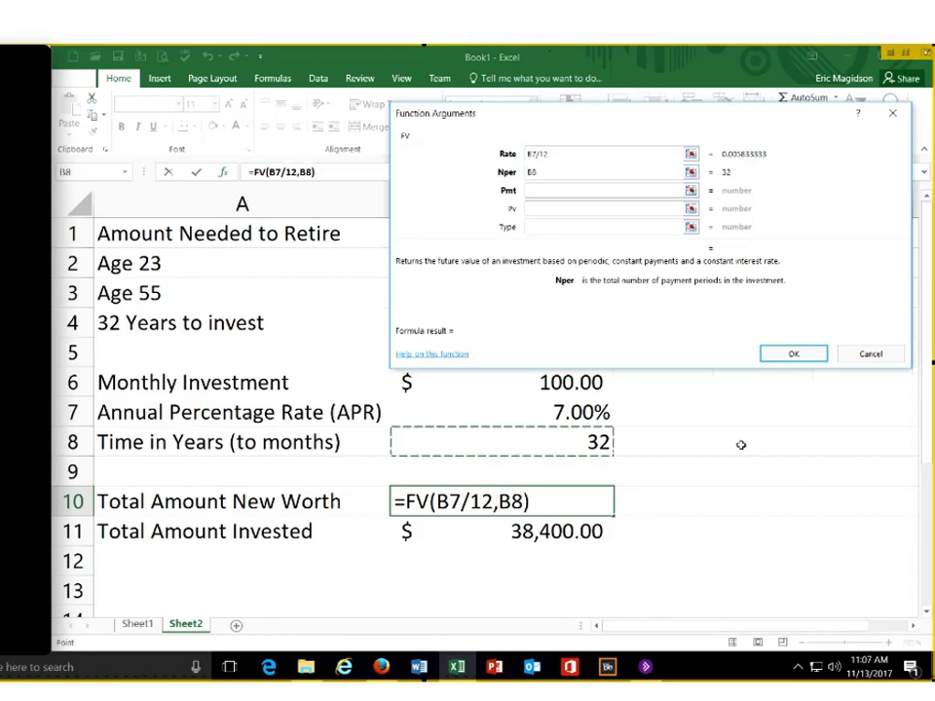
pyautogui.write('*12')
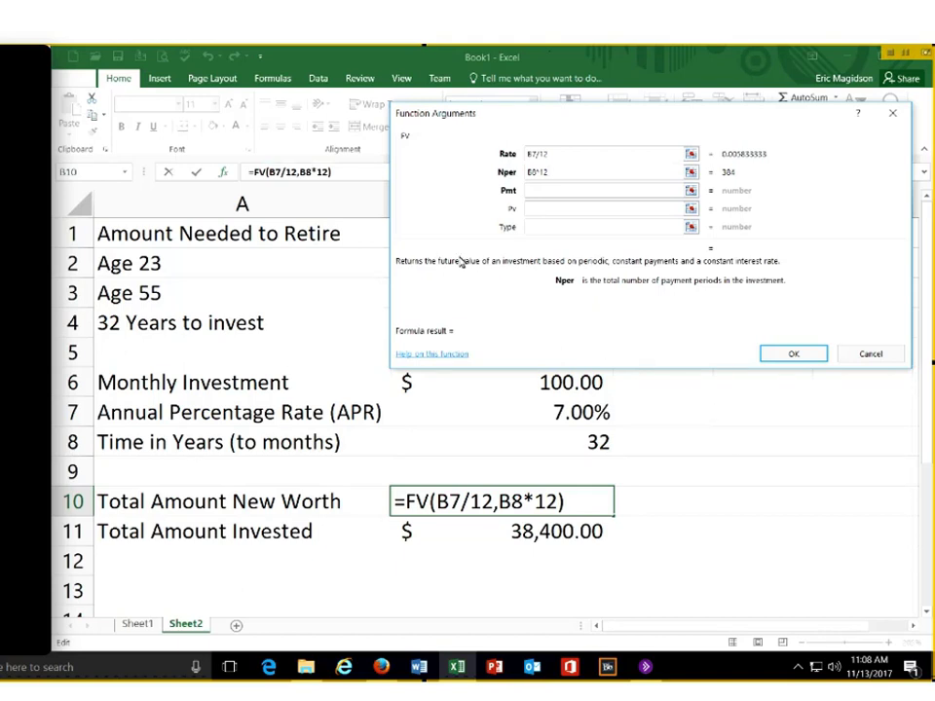
# Set the Pmt argument to -B6, leave Pv and Type empty, and complete the FV function
pyautogui.click(552, 194)
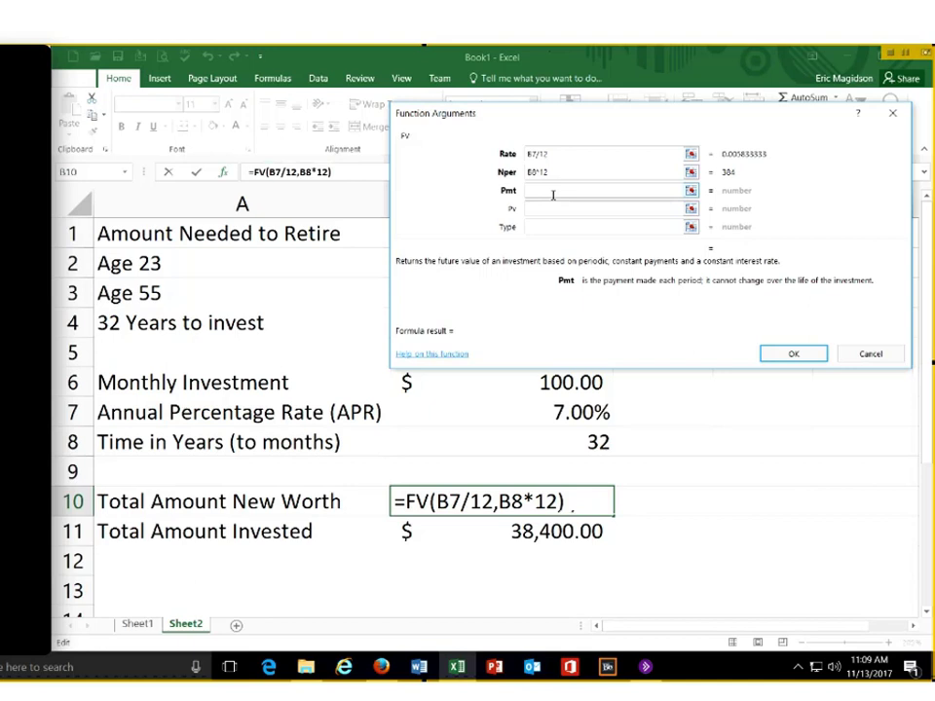
pyautogui.write('-')
pyautogui.write('B')
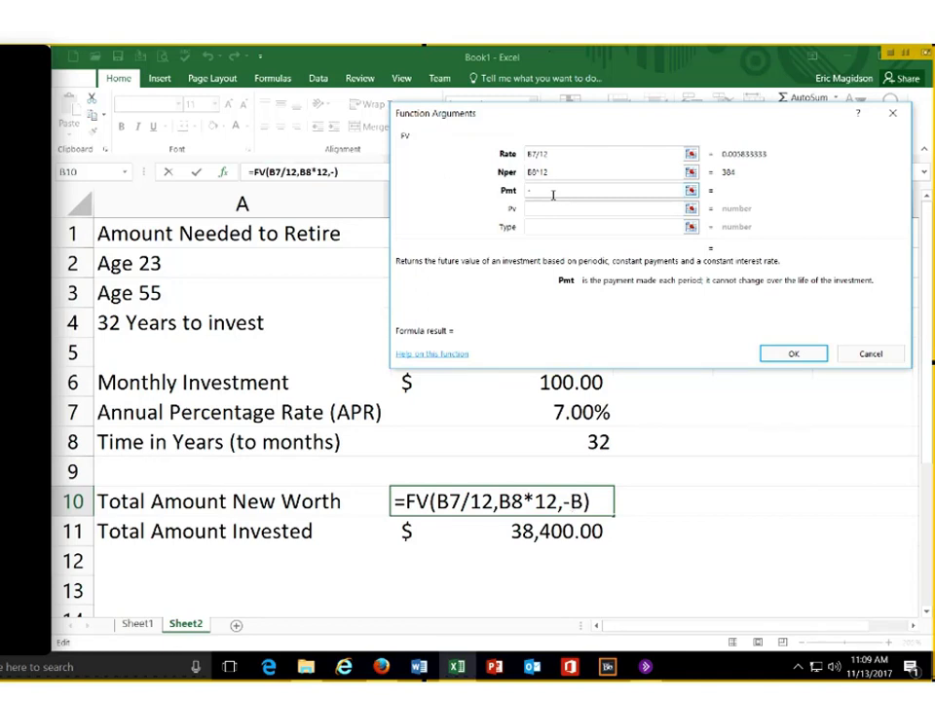
pyautogui.write('6')
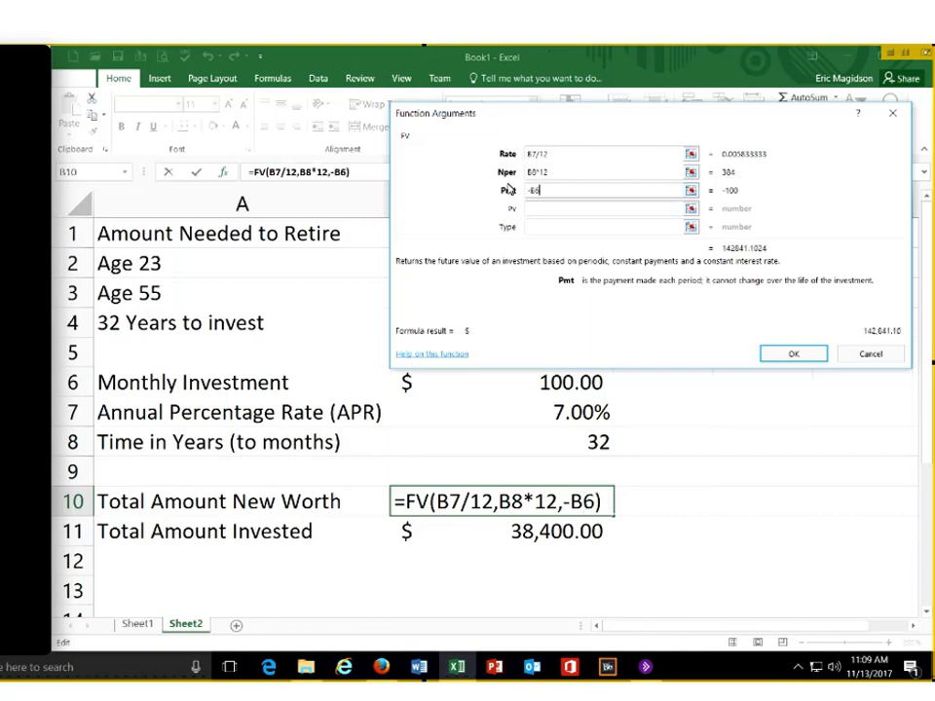
pyautogui.click(541, 208)
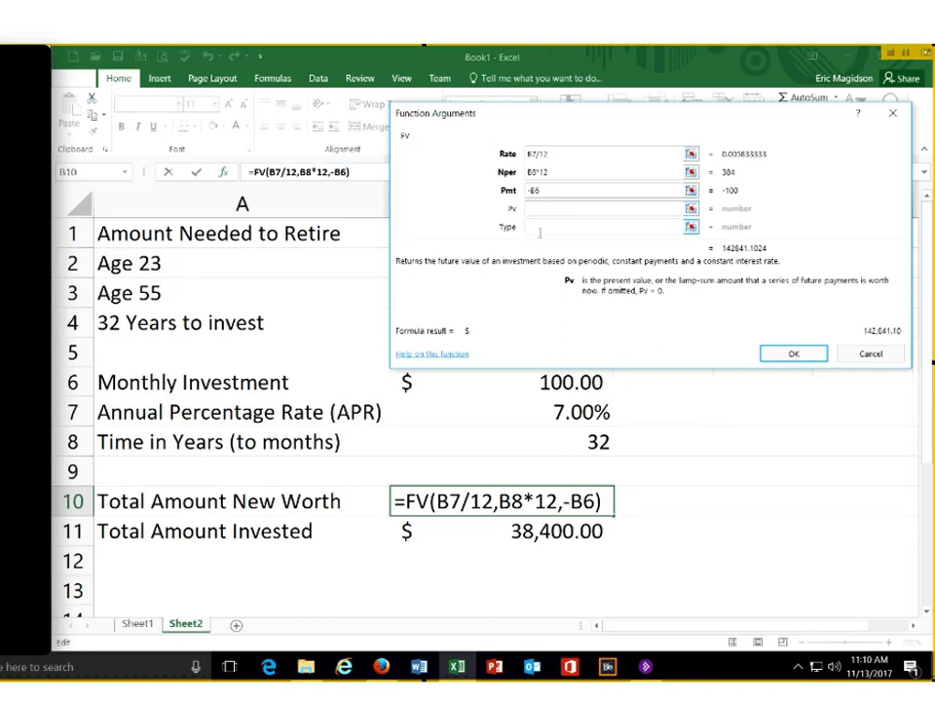
pyautogui.click(538, 229)
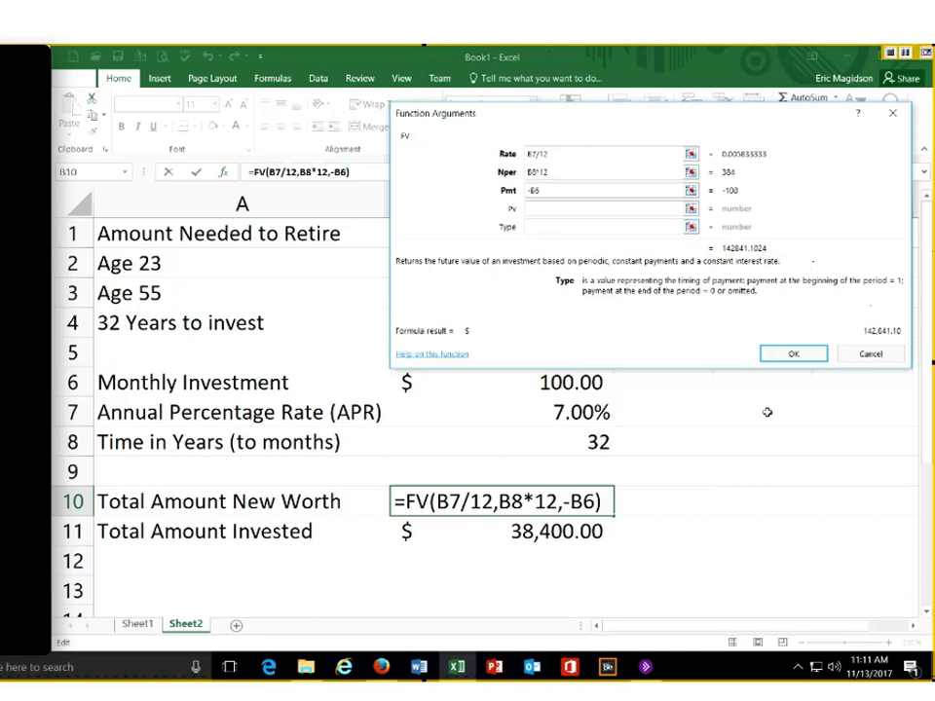
pyautogui.click(796, 353)
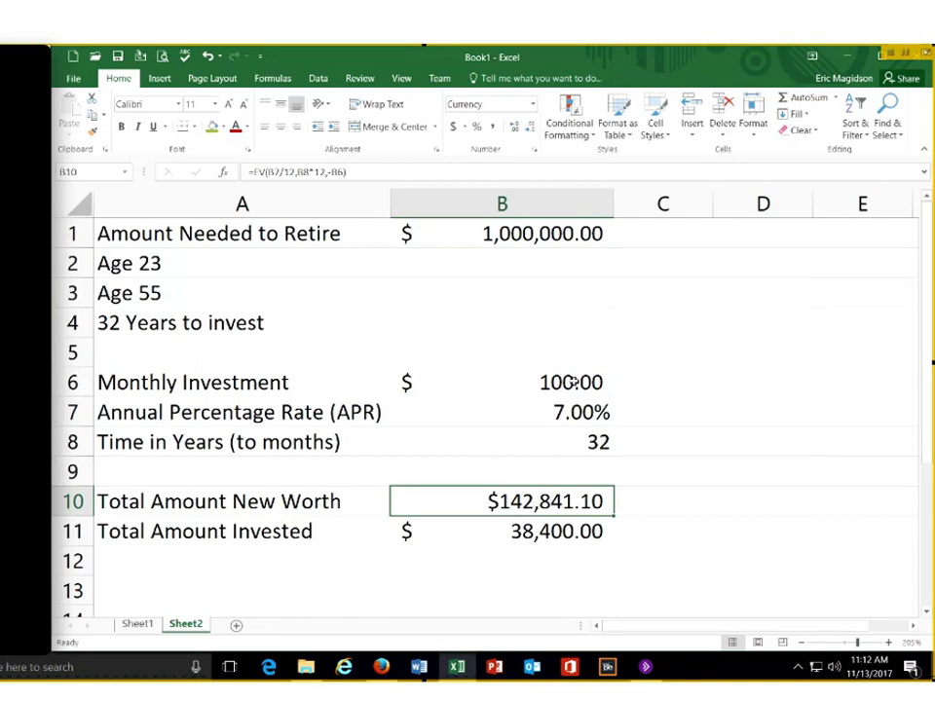
pyautogui.click(596, 383)
pyautogui.click(596, 443)
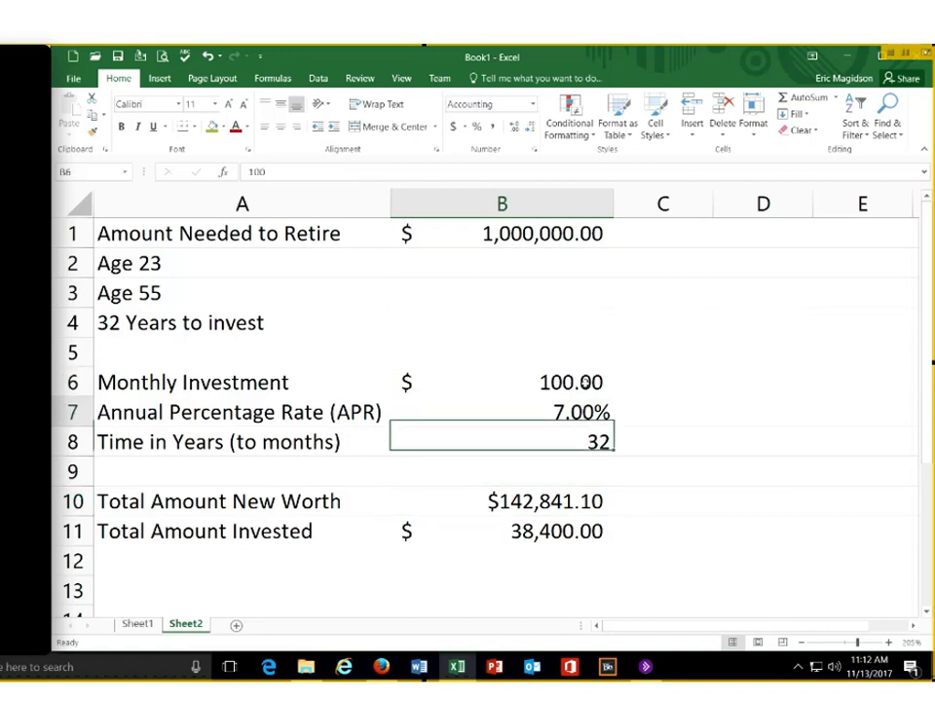
pyautogui.click(582, 382)
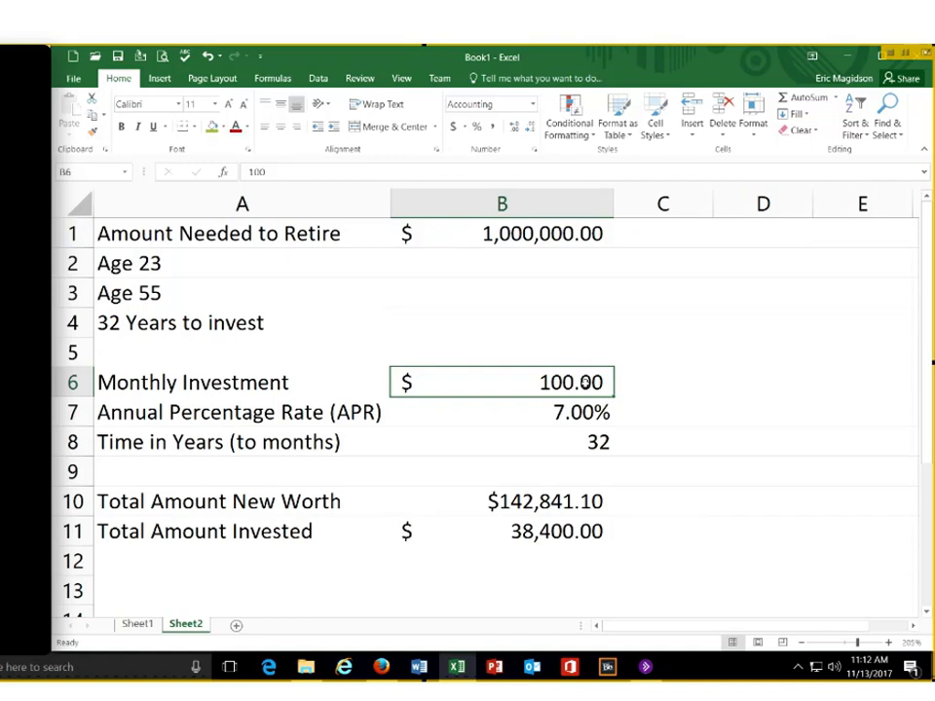
pyautogui.click(565, 499)
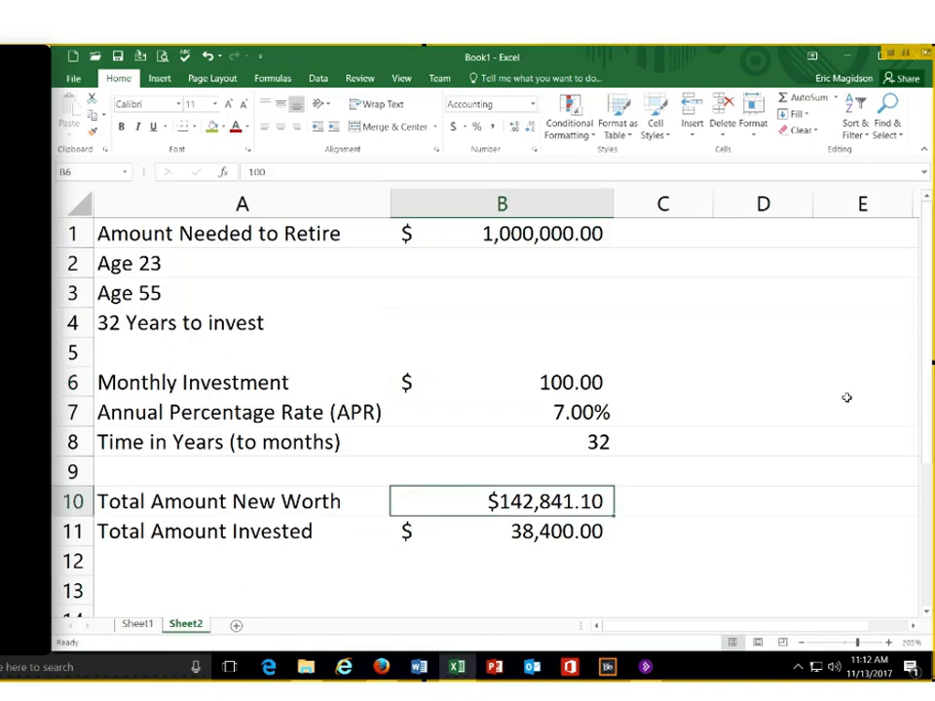
# Set the monthly investment in cell B6 to 200
pyautogui.press('Up')
pyautogui.press('Up')
pyautogui.press('Up')
pyautogui.press('Up')
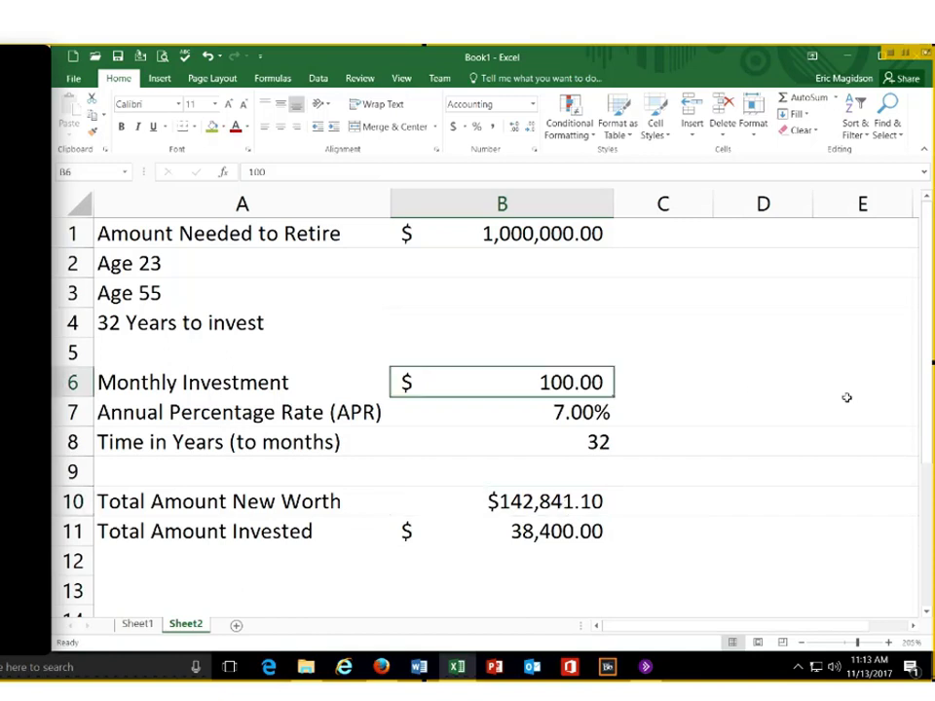
pyautogui.write('2')
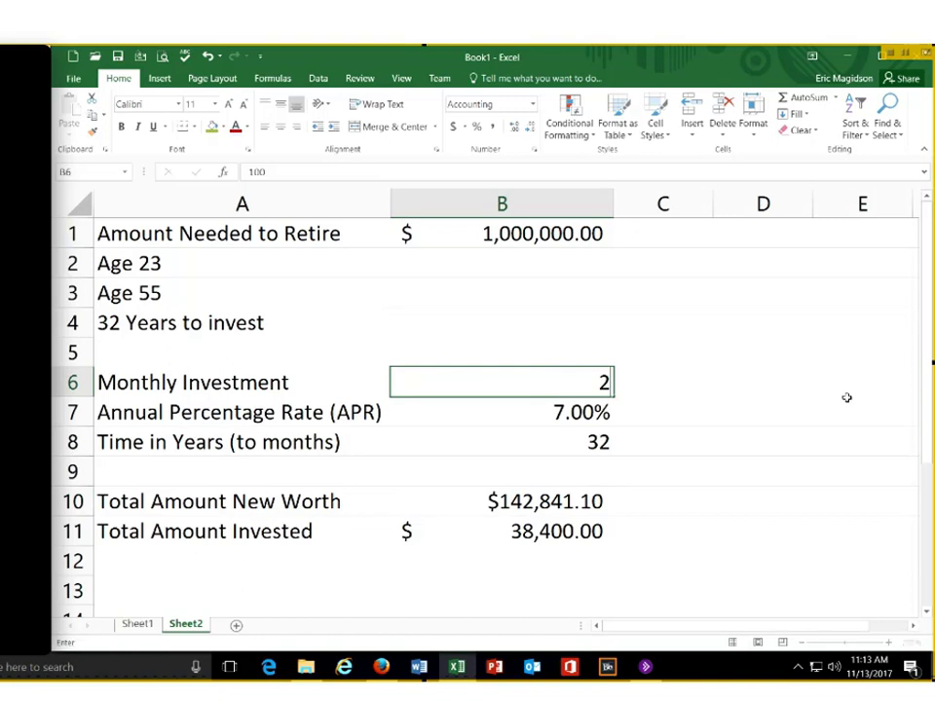
pyautogui.press('Return')
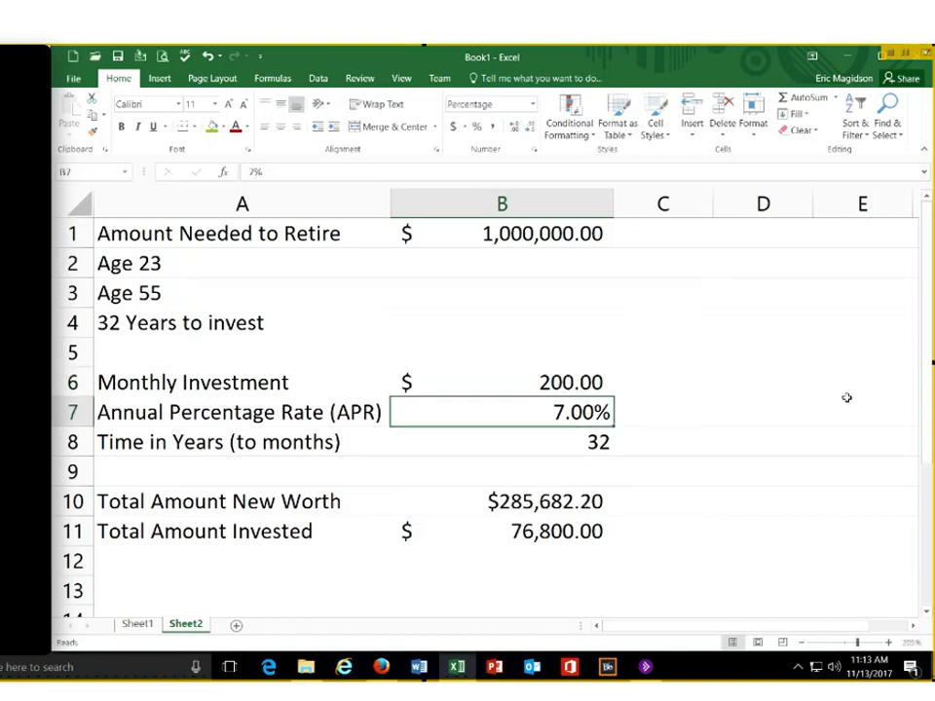
# Try monthly investments of 500, 850 and 700 in cell B6 to approach the 1,000,000 retirement target
pyautogui.press('Up')
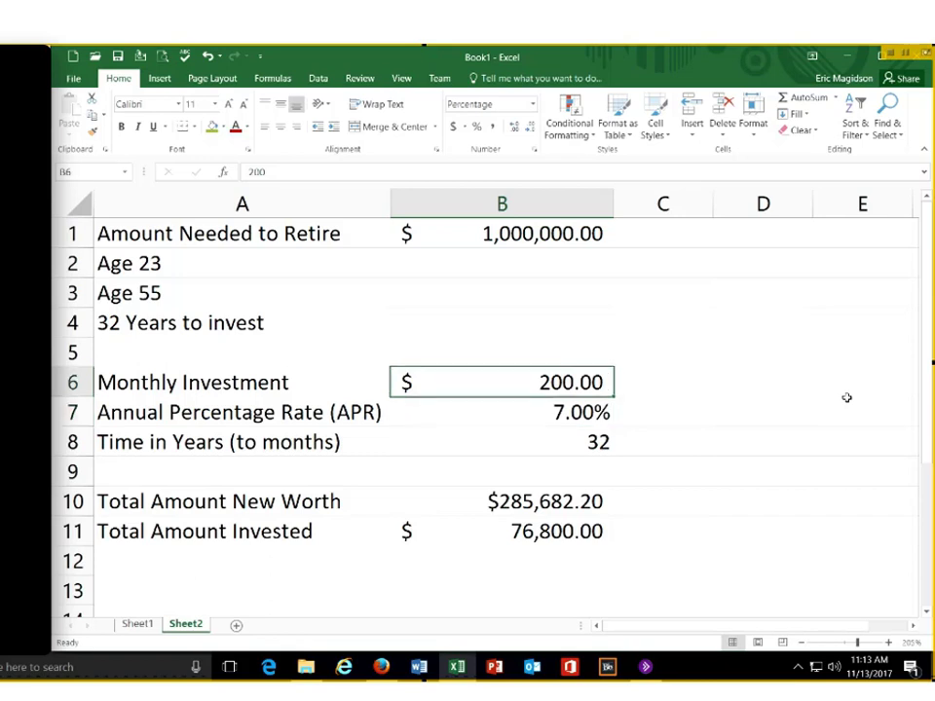
pyautogui.write('500')
pyautogui.press('Return')
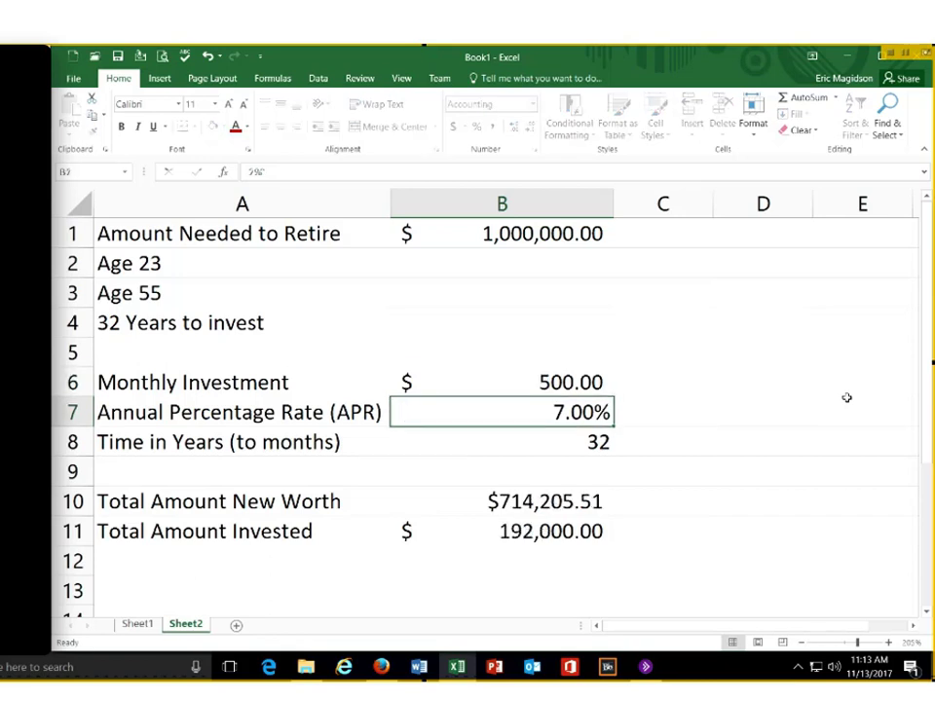
pyautogui.press('Up')
pyautogui.write('85')
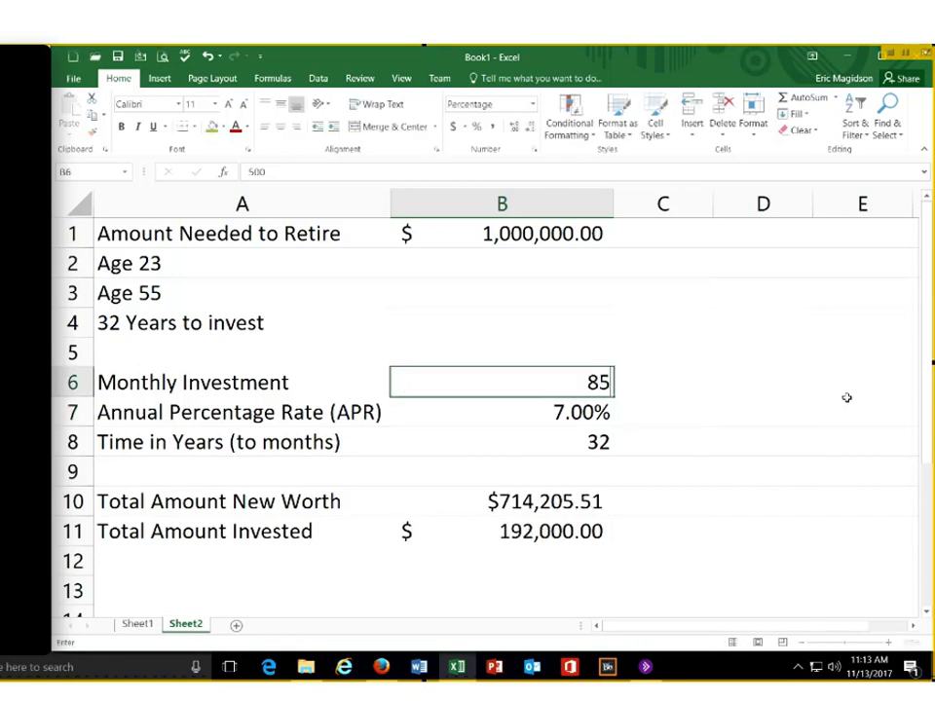
pyautogui.write('0')
pyautogui.press('Return')
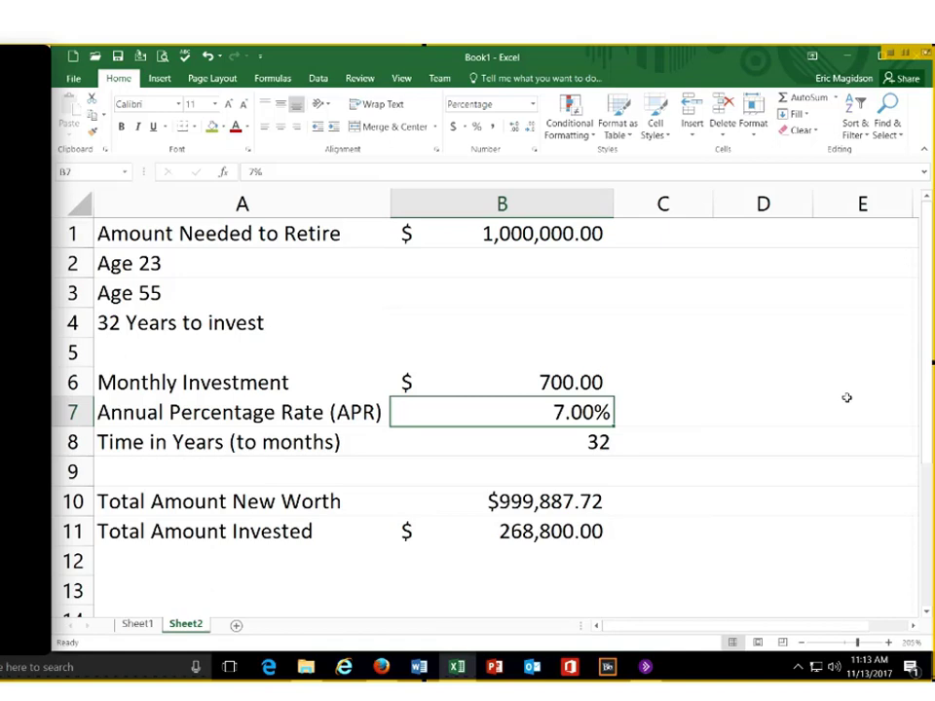
pyautogui.press('Up')
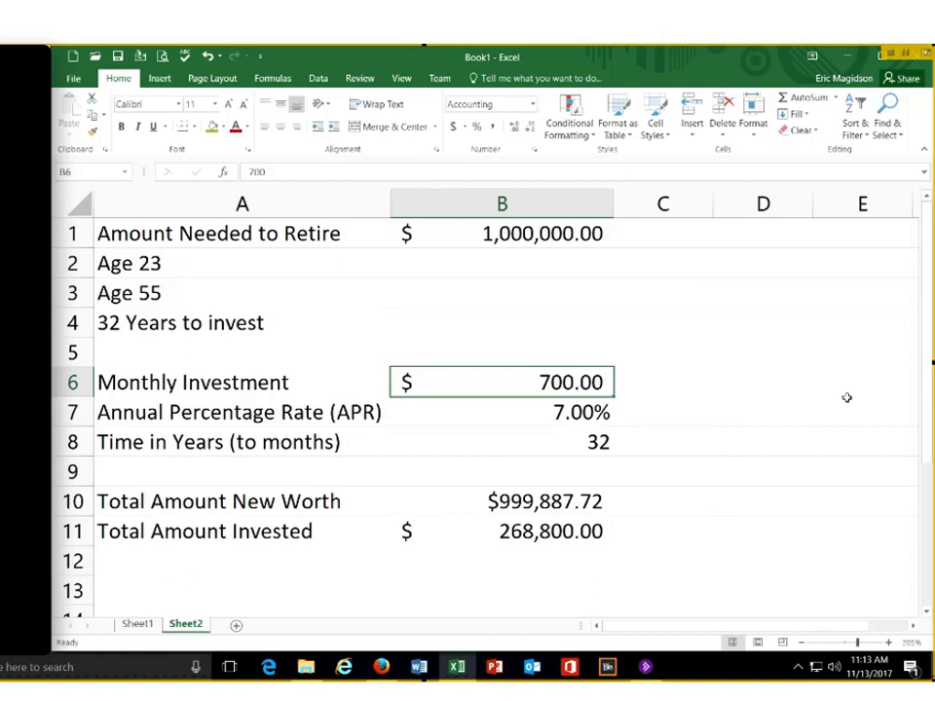
# Add a new worksheet and enter 1, 2 and 3 in cells A1 to A3
pyautogui.click(235, 627)
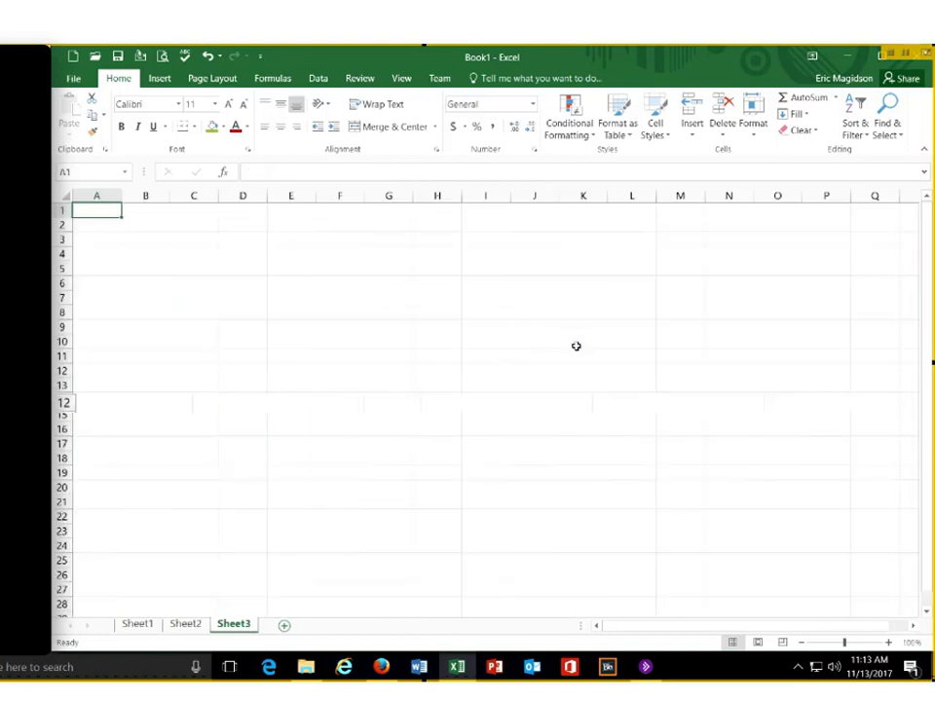
pyautogui.keyDown('ctrl'); pyautogui.scroll(4, 131, 231); pyautogui.keyUp('ctrl')
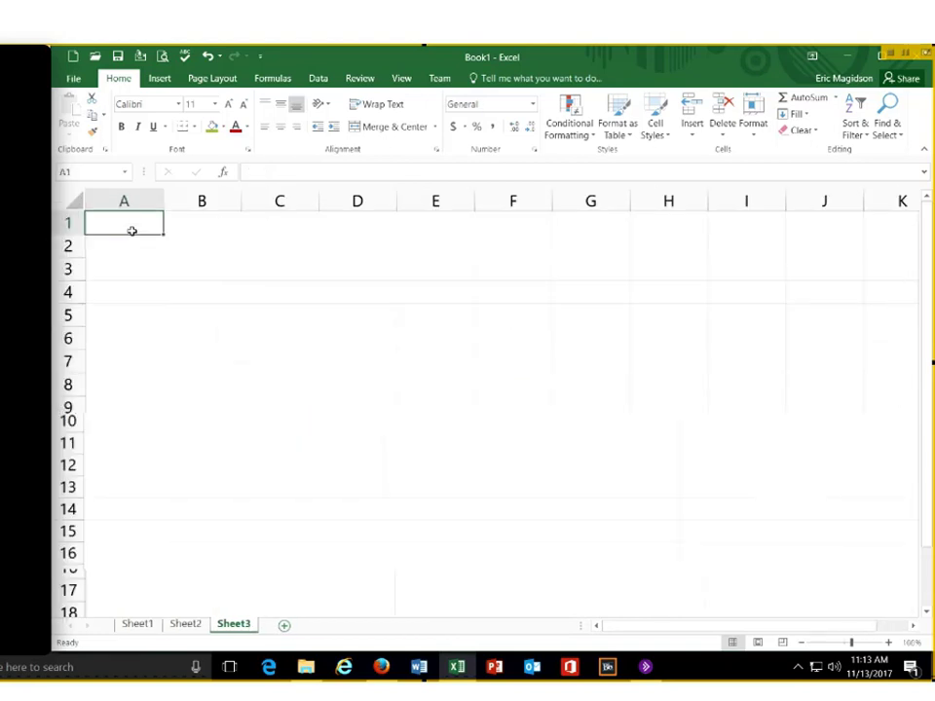
pyautogui.write('1')
pyautogui.press('Return')
pyautogui.write('2')
pyautogui.press('Return')
pyautogui.write('3')
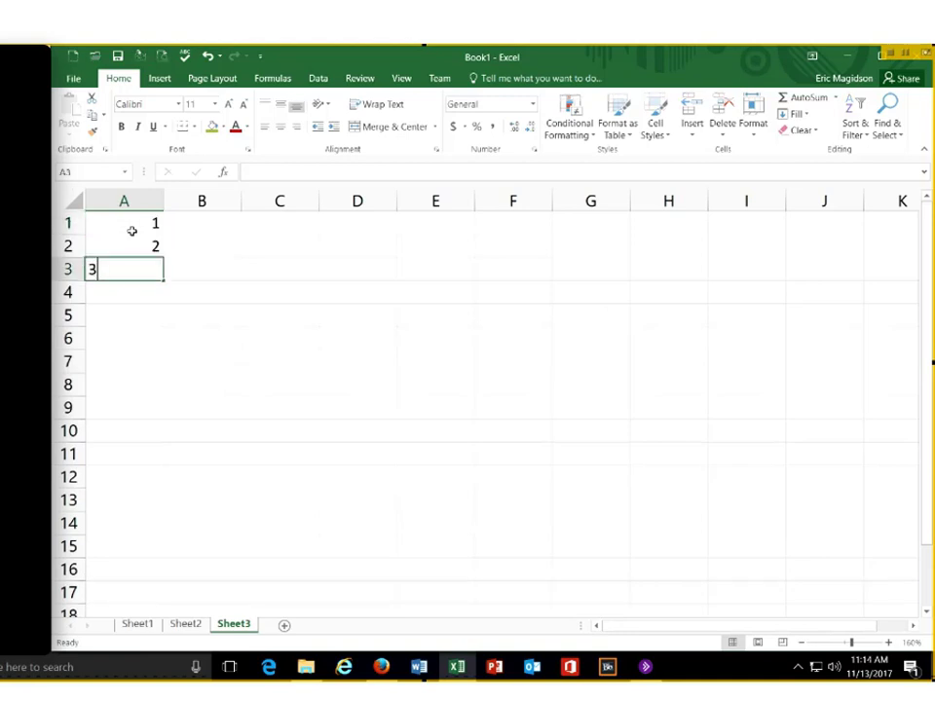
pyautogui.press('Return')
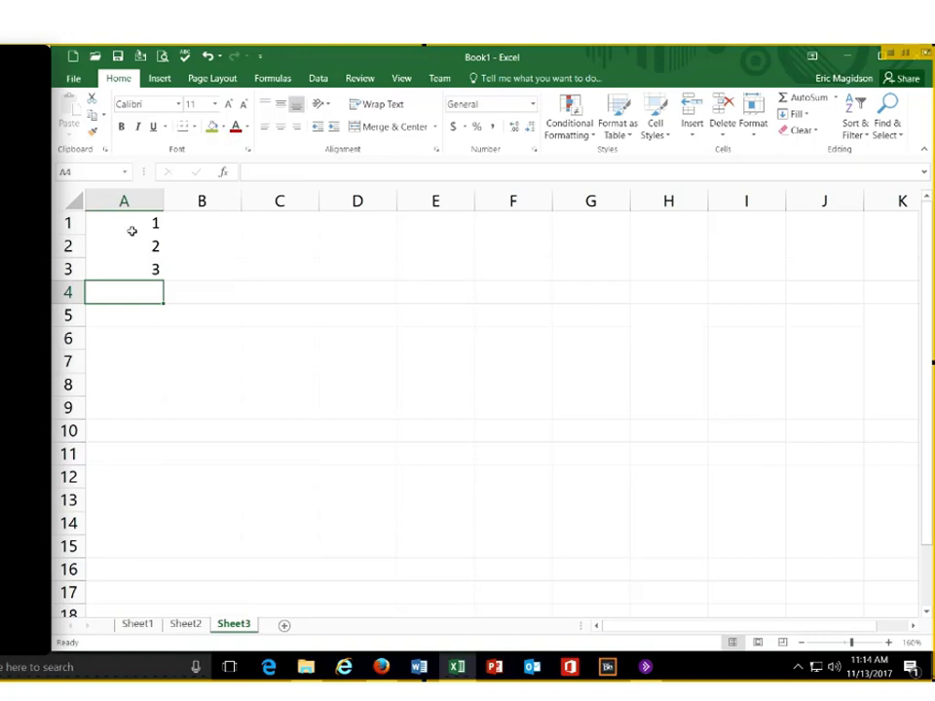
# Extend the number series from A1:A3 down column A to 32 in row 32
pyautogui.moveTo(131, 231); pyautogui.dragTo(159, 274)
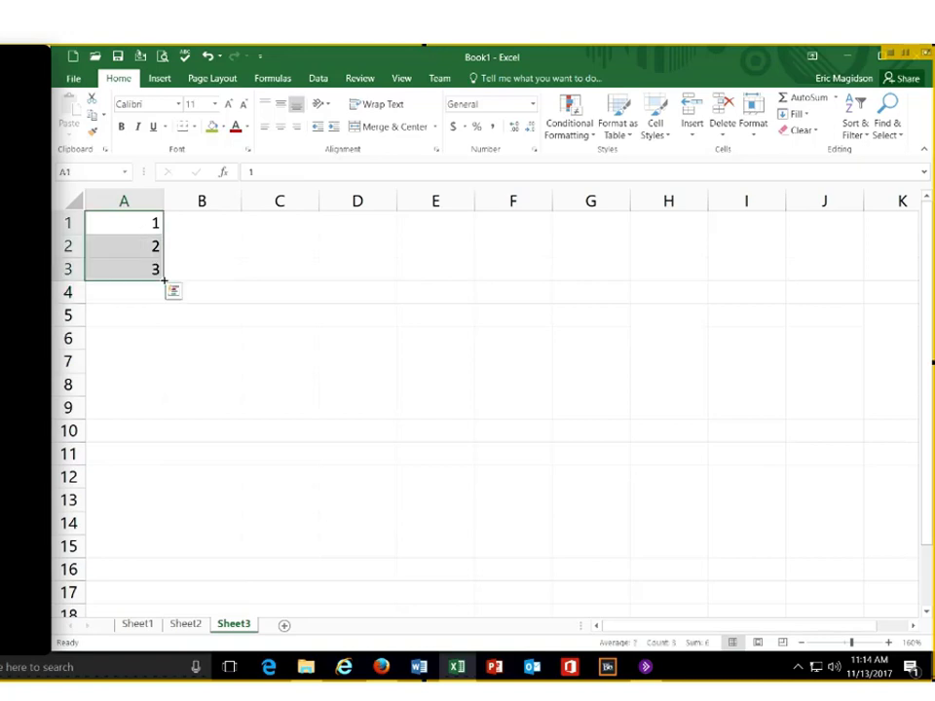
pyautogui.moveTo(148, 649); pyautogui.dragTo(148, 403)
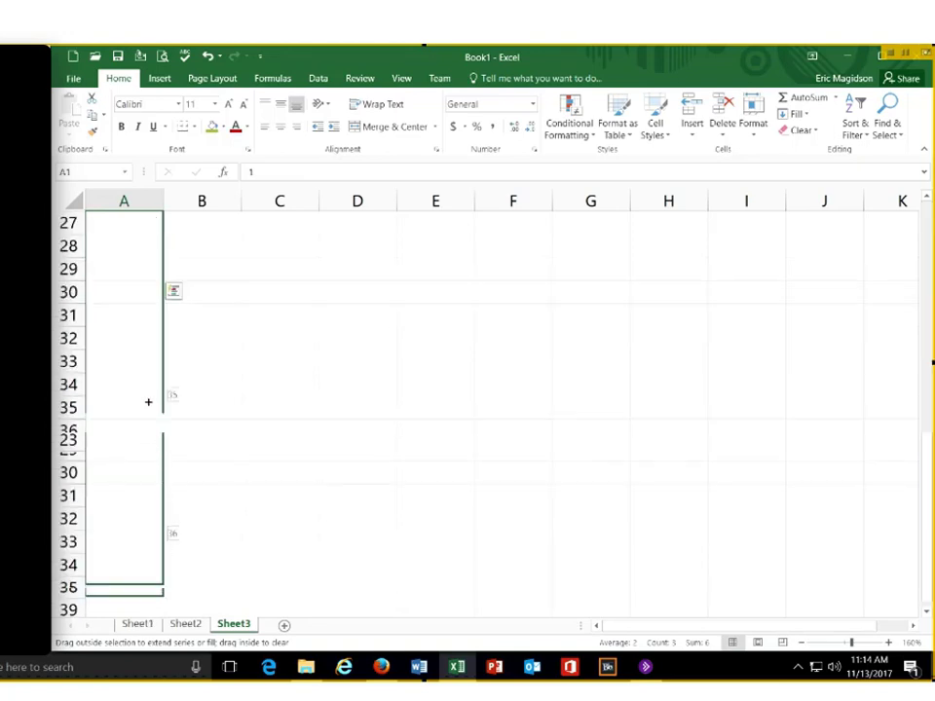
pyautogui.moveTo(151, 339); pyautogui.dragTo(151, 341)
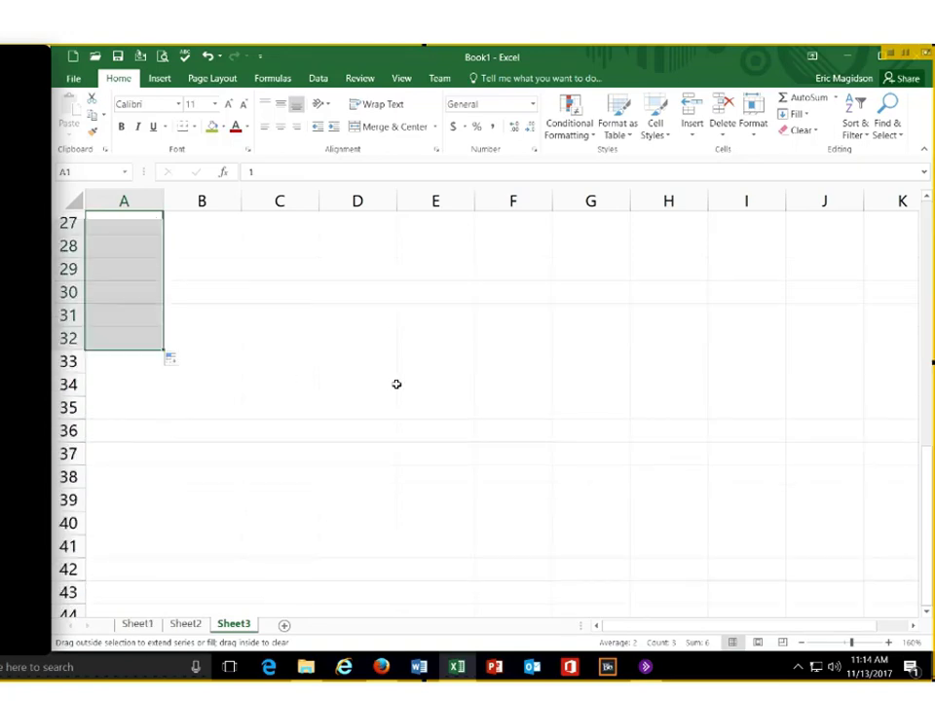
pyautogui.scroll(9, 203, 223)
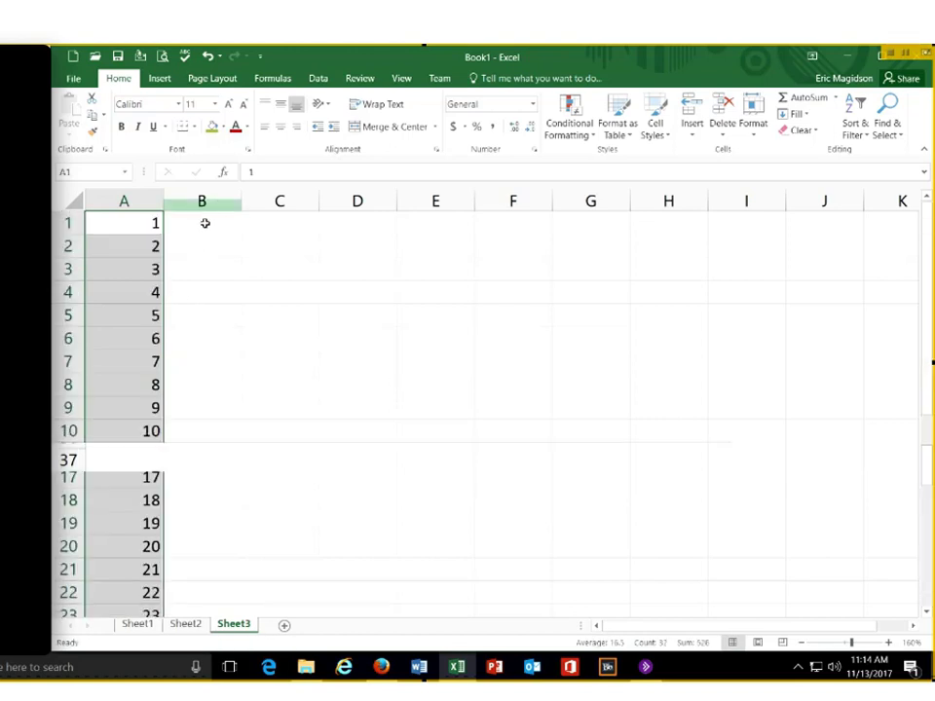
# Enter a monthly investment of 50 for each of years 1 to 4 in cells B1 to B4
pyautogui.press('Right')
pyautogui.write('Su')
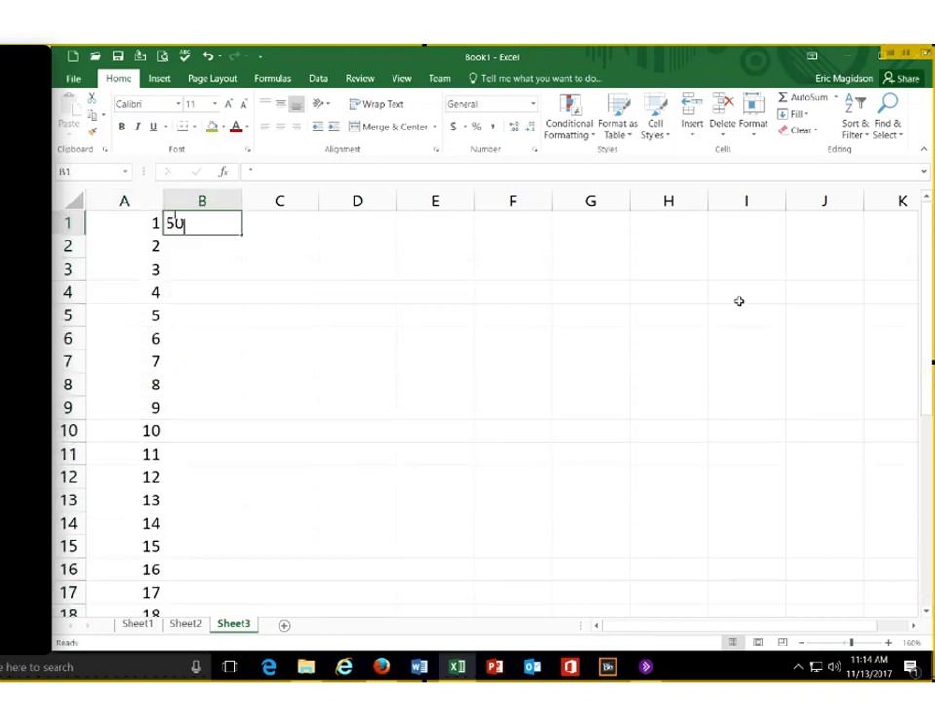
pyautogui.press('Return')
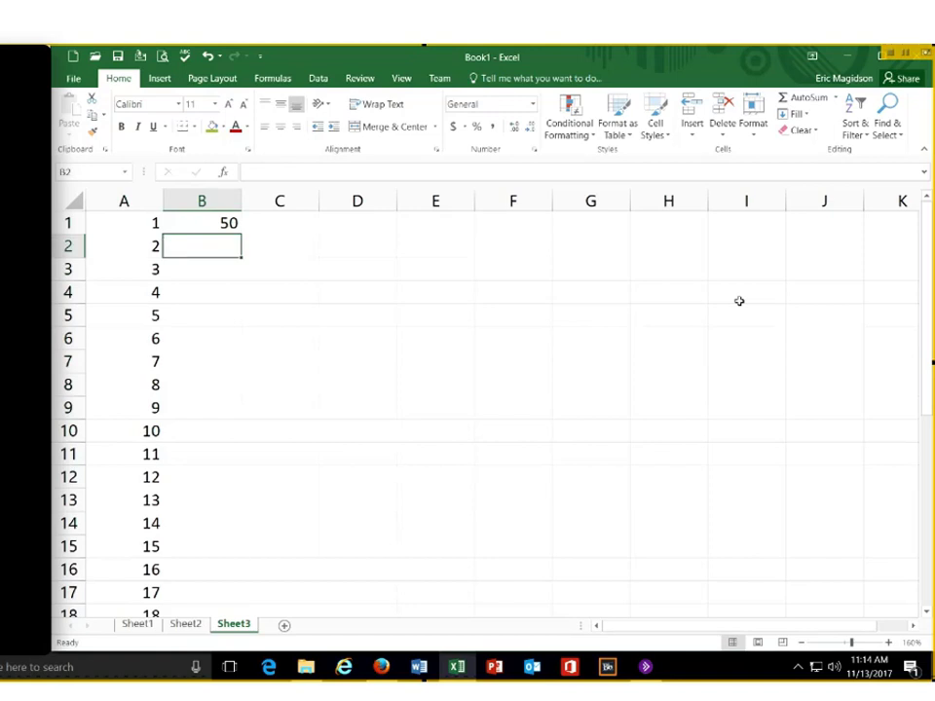
pyautogui.write('50')
pyautogui.press('Return')
pyautogui.write('5')
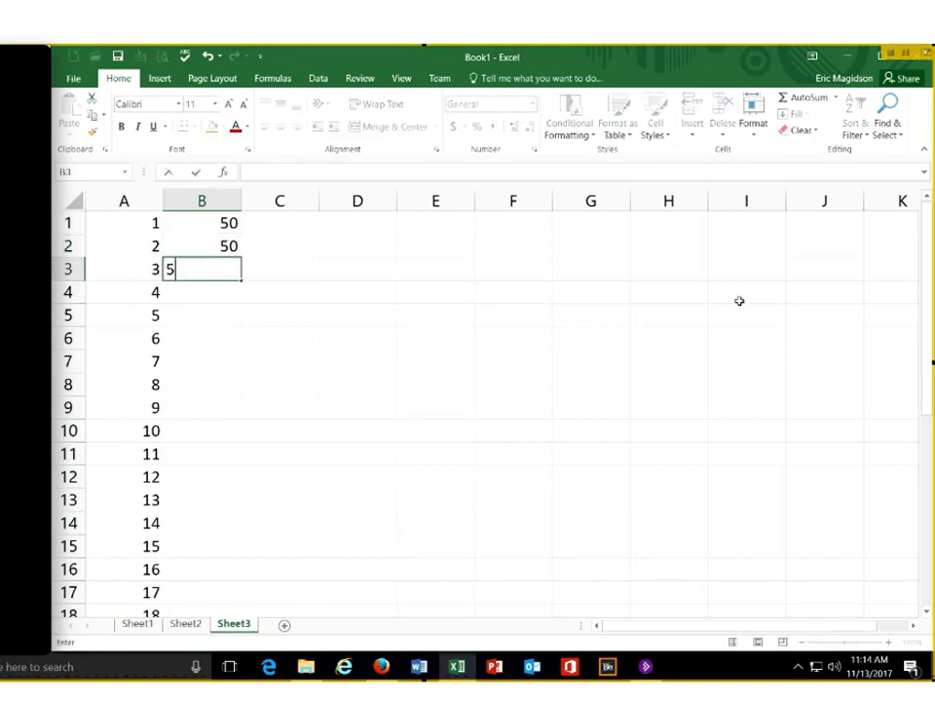
pyautogui.write('0')
pyautogui.press('Return')
pyautogui.write('50')
pyautogui.press('Return')
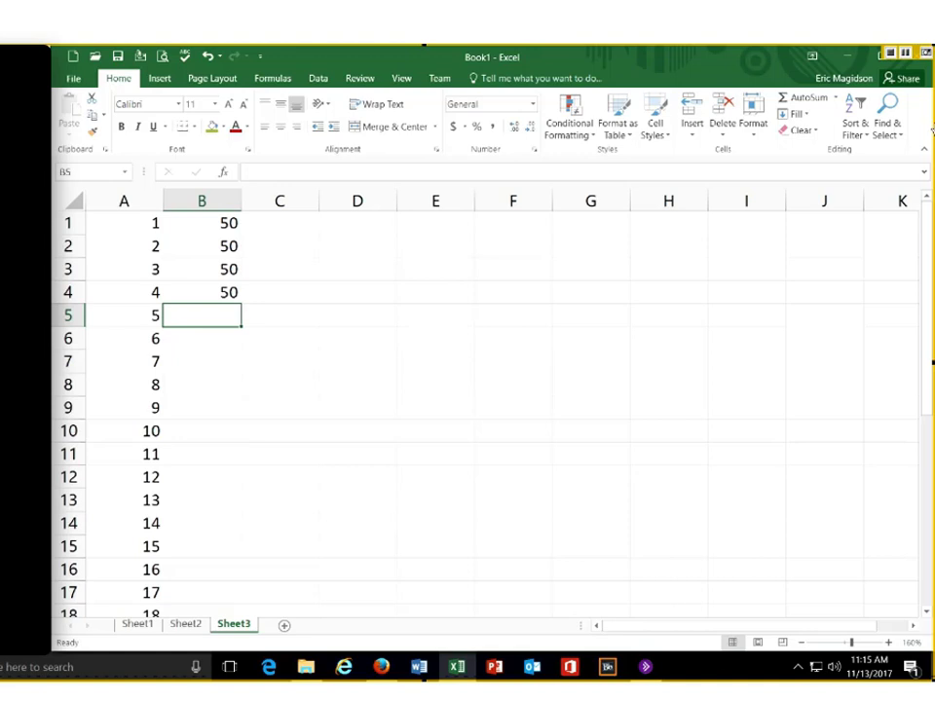
# Enter 200 for years 5 and 6 in cells B5 and B6
pyautogui.write('2')
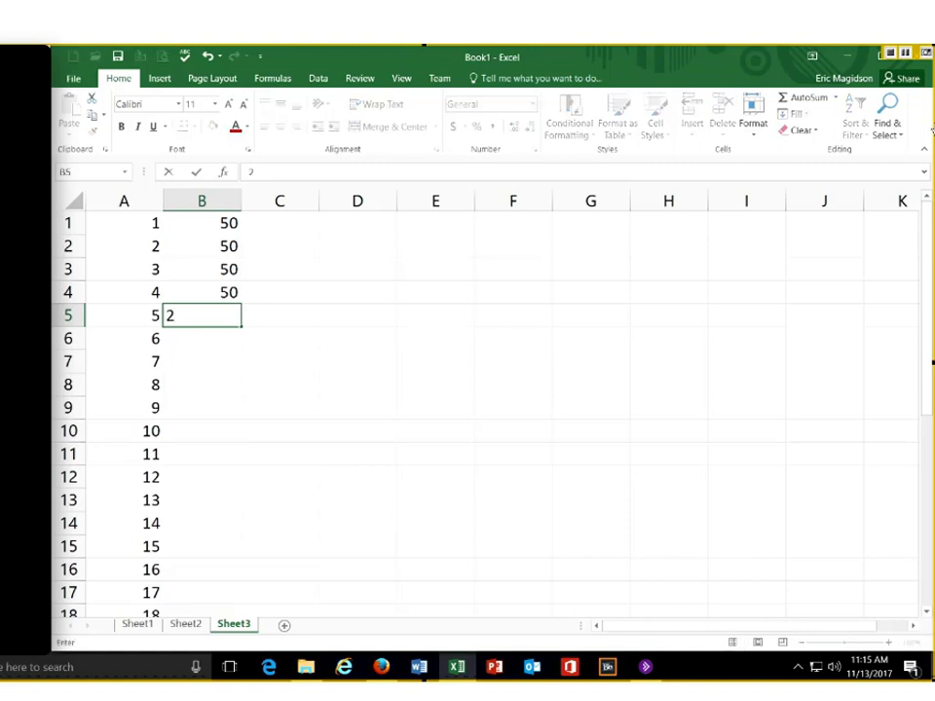
pyautogui.press('BackSpace')
pyautogui.write('200')
pyautogui.press('Return')
pyautogui.write('20')
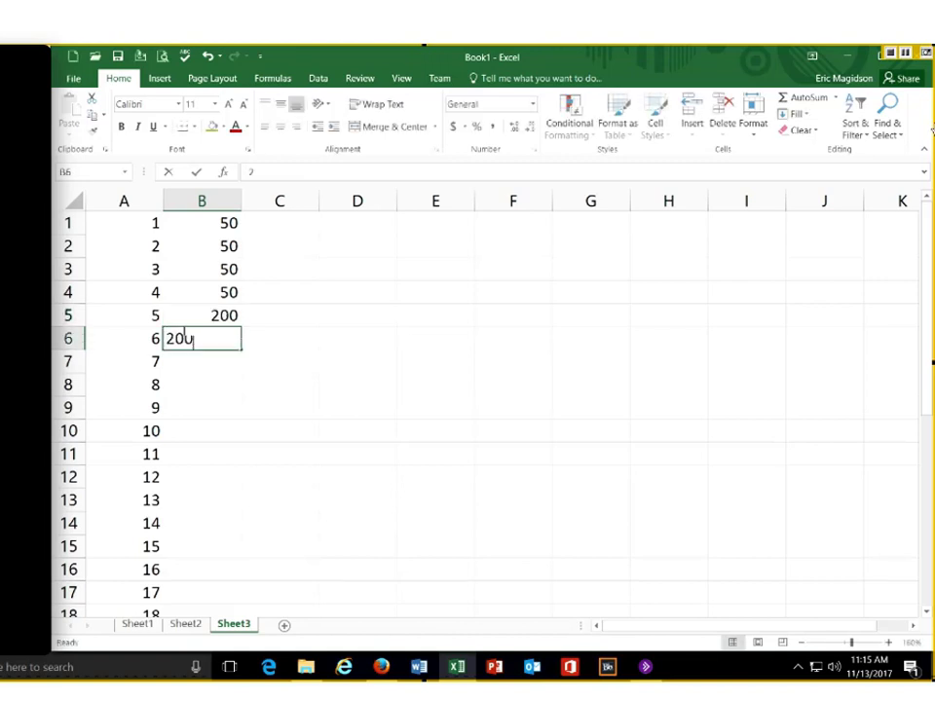
pyautogui.write('0')
pyautogui.press('Return')
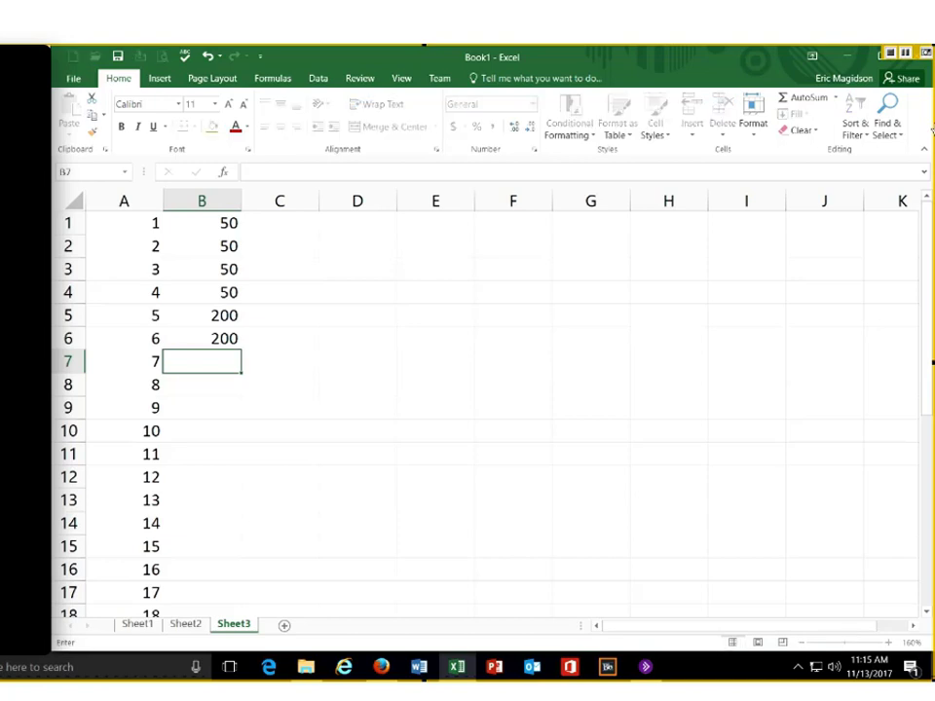
# Enter 250 for years 7 to 9 in cells B7 to B9
pyautogui.write('250')
pyautogui.press('Return')
pyautogui.write('25')
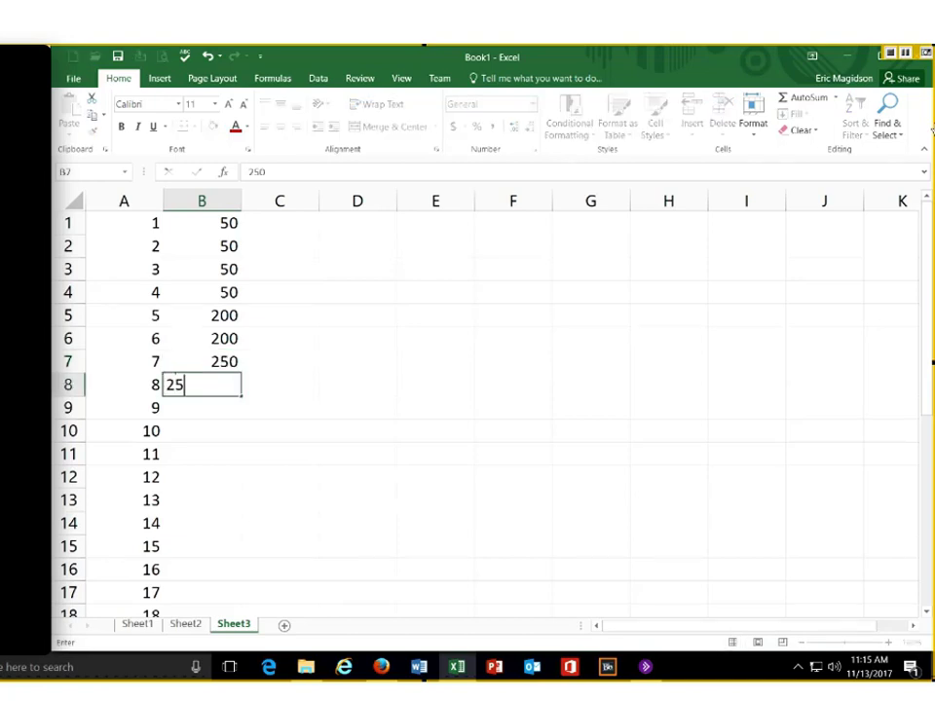
pyautogui.write('0')
pyautogui.press('Return')
pyautogui.write('250')
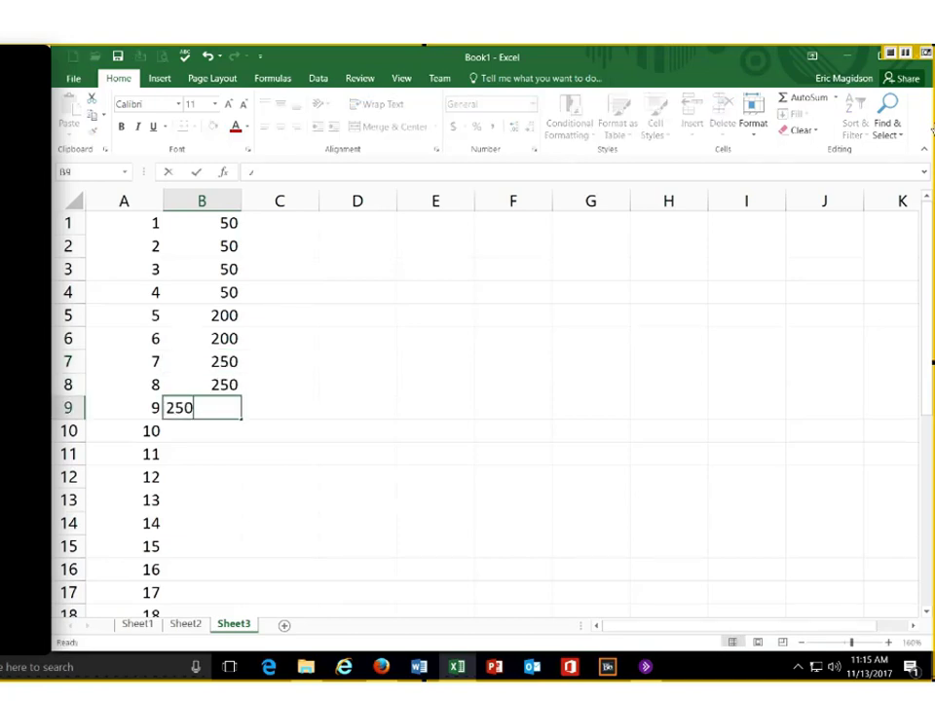
pyautogui.press('Return')
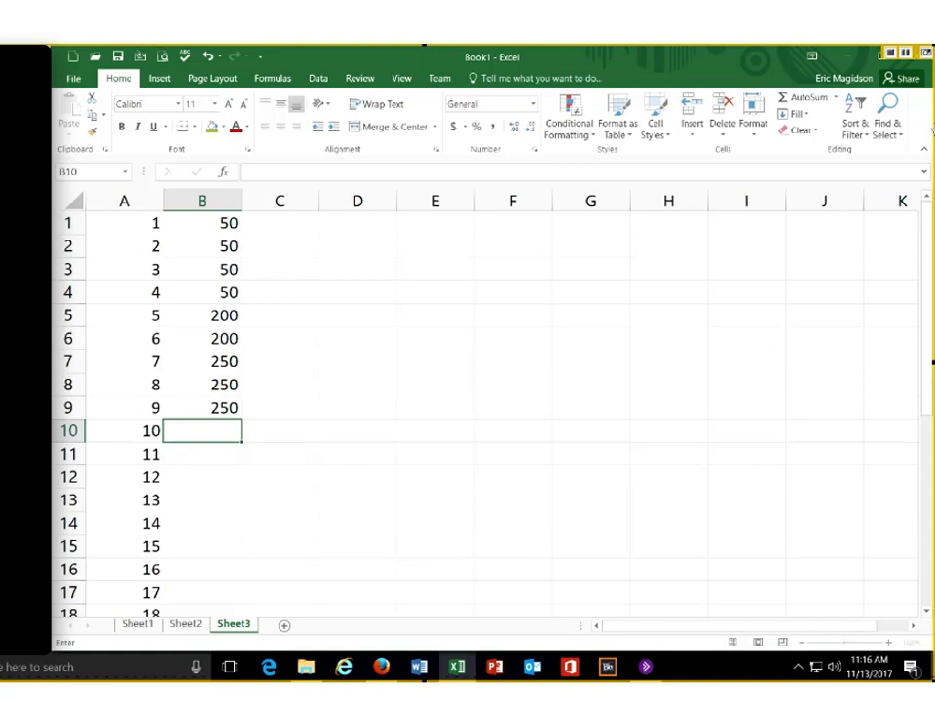
# Enter 500 for years 10 to 13 in cells B10 to B13
pyautogui.write('500')
pyautogui.press('Return')
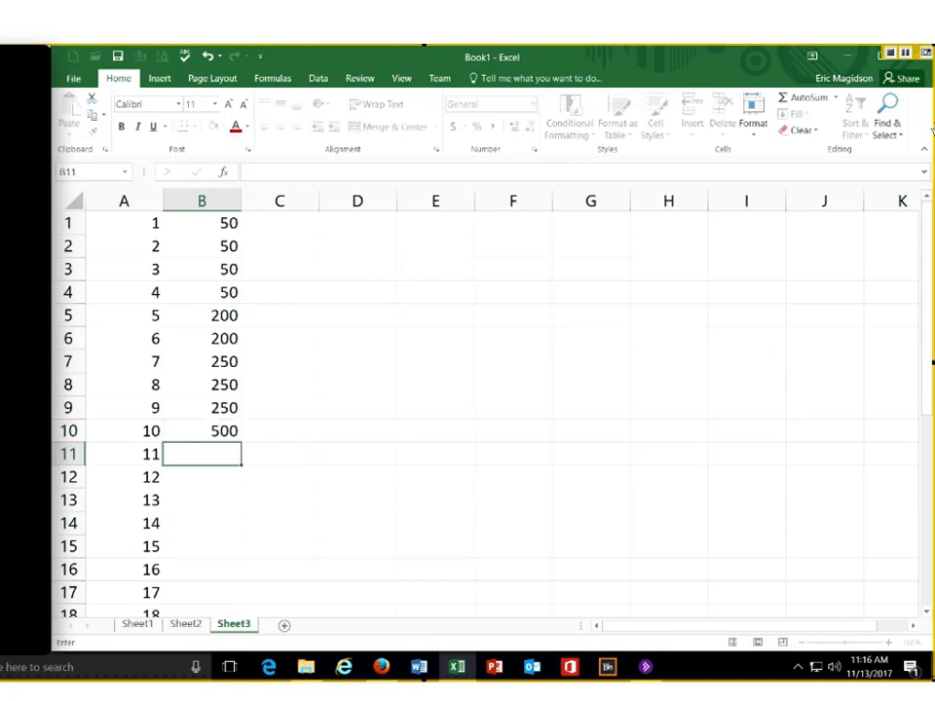
pyautogui.write('500')
pyautogui.press('Return')
pyautogui.write('50')
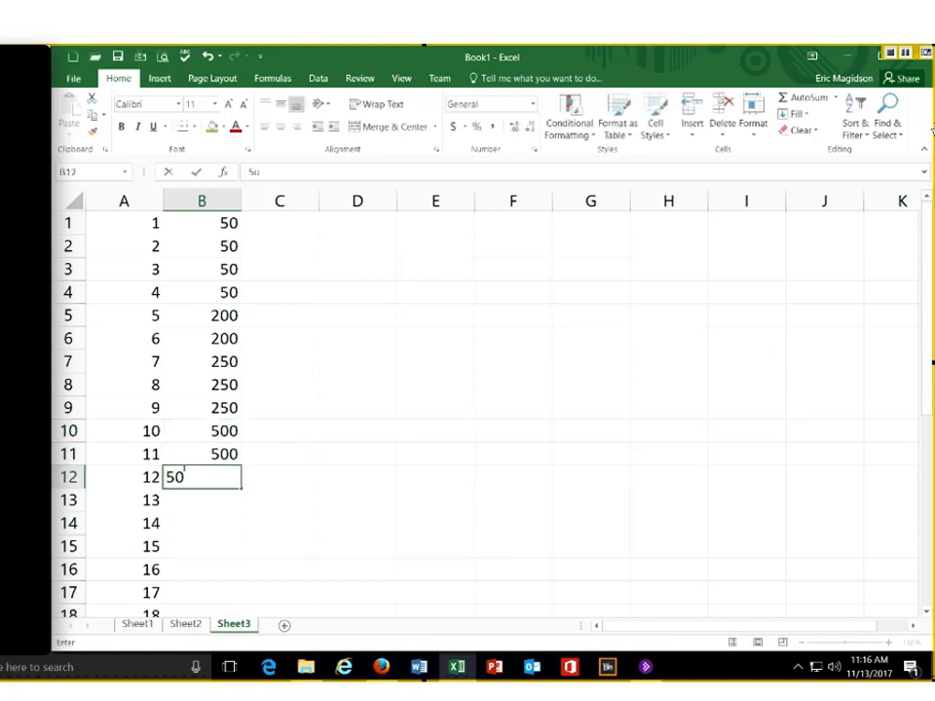
pyautogui.write('0')
pyautogui.press('Return')
pyautogui.write('500')
pyautogui.press('Return')
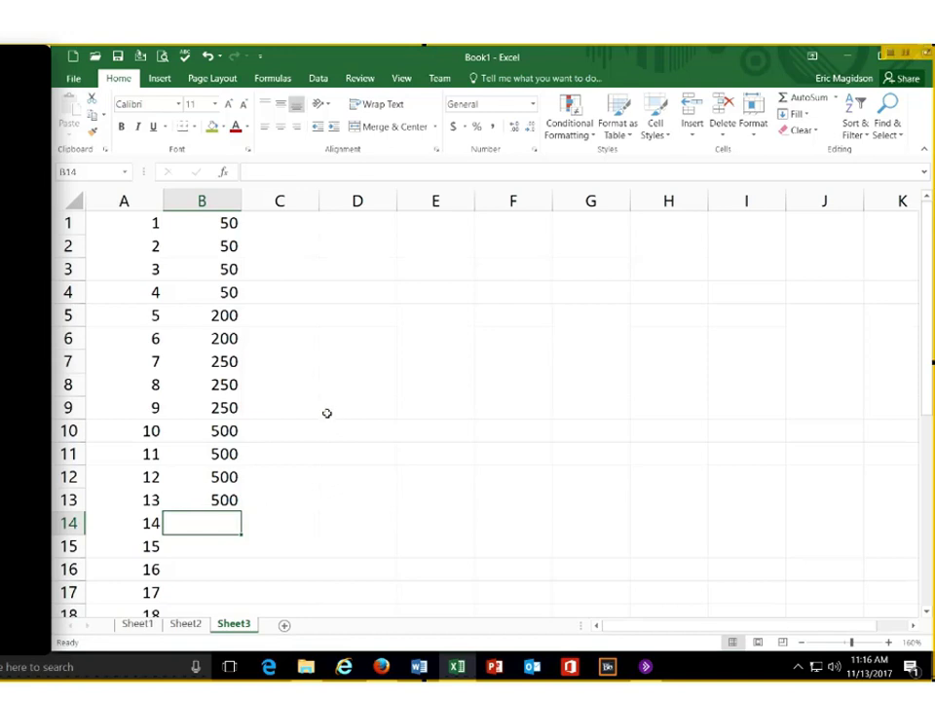
# Leave years 14 to 19 blank and enter 1200 for years 20 to 23 in cells B20 to B23
pyautogui.scroll(-4, 170, 413)
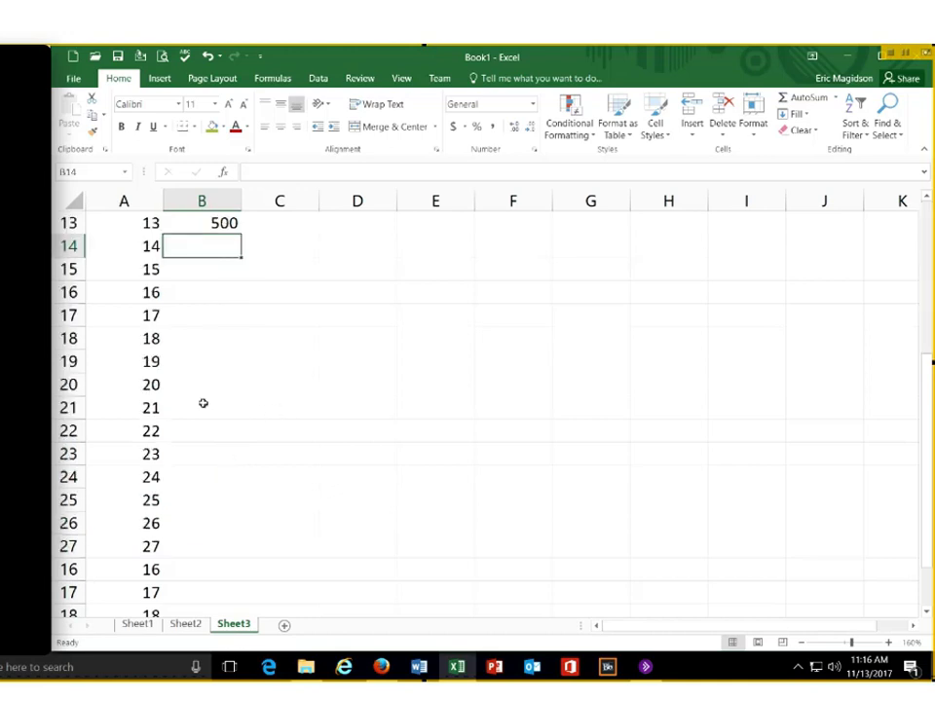
pyautogui.press('Down')
pyautogui.press('Down')
pyautogui.press('Down')
pyautogui.press('Down')
pyautogui.press('Down')
pyautogui.press('Down')
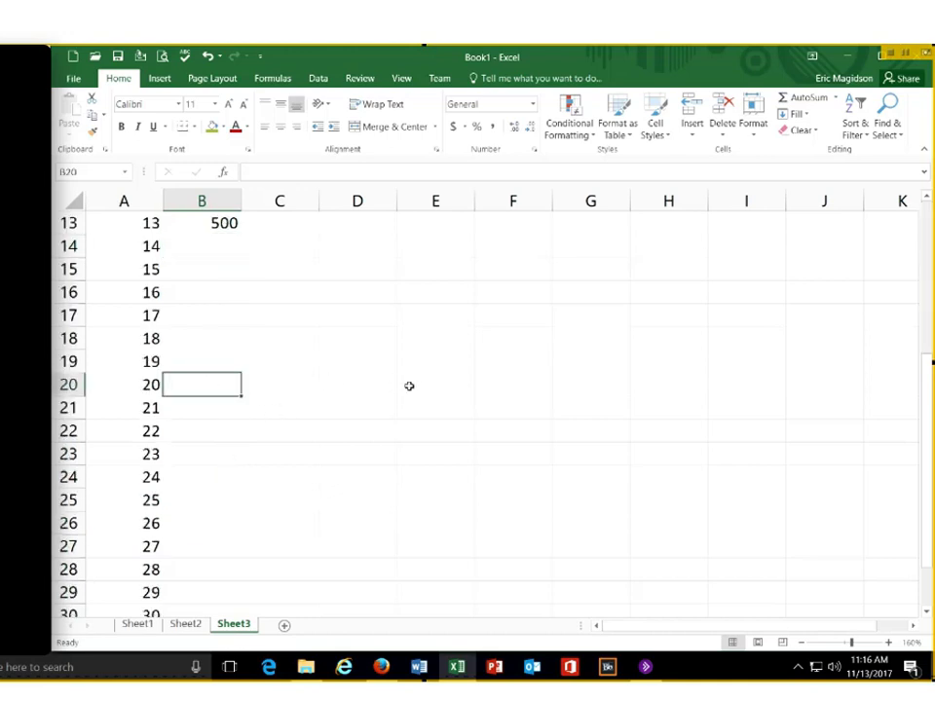
pyautogui.write('1200')
pyautogui.press('Return')
pyautogui.write('120')
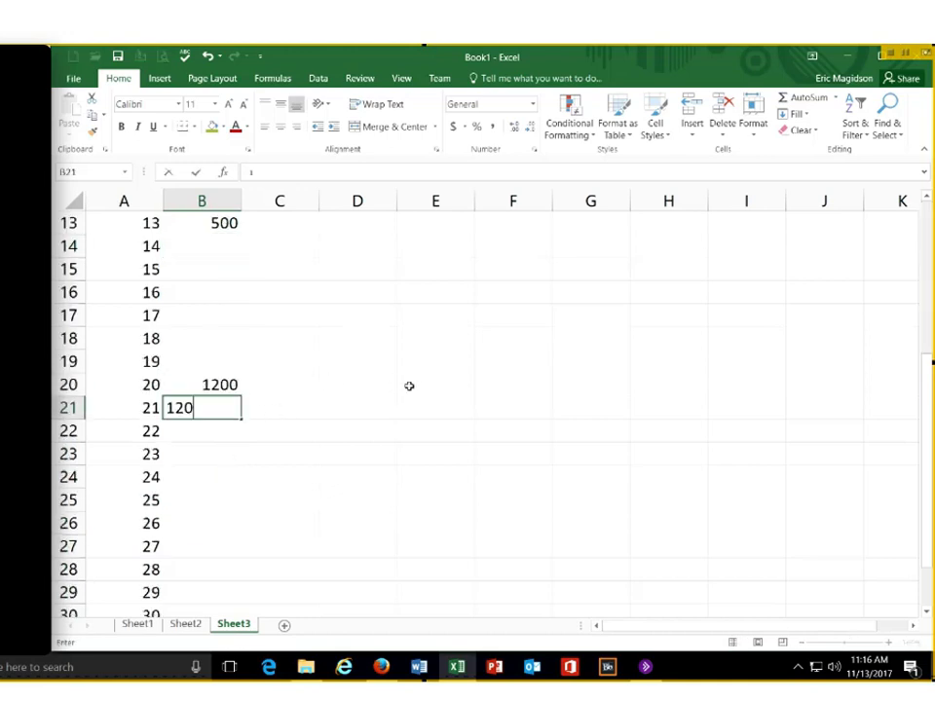
pyautogui.write('0')
pyautogui.press('Return')
pyautogui.write('1200')
pyautogui.press('Return')
pyautogui.write('12')
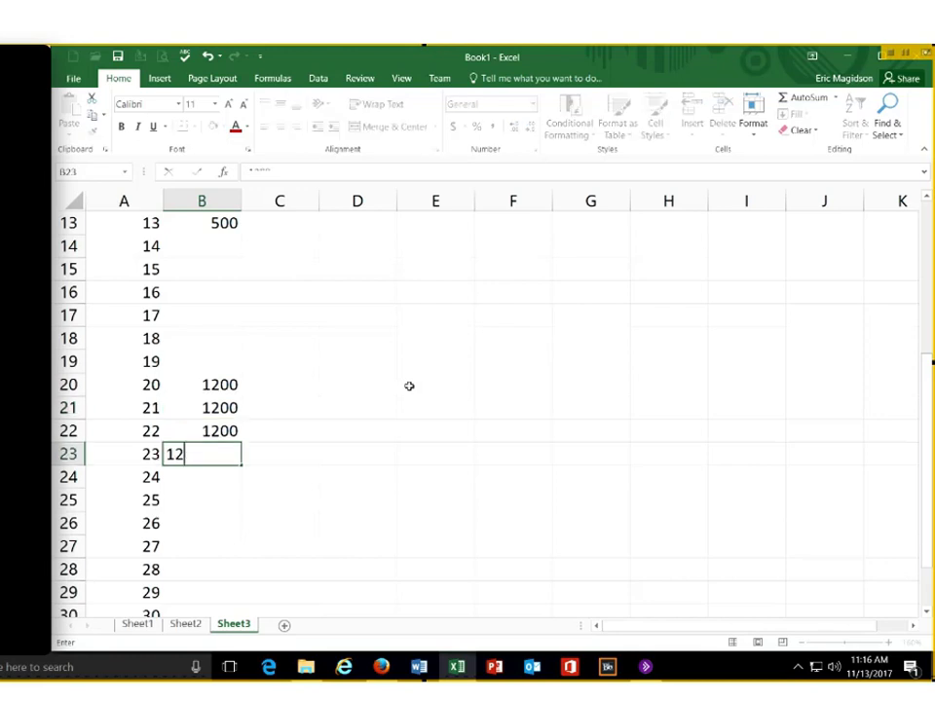
pyautogui.press('Escape')
pyautogui.write('00')
pyautogui.press('Return')
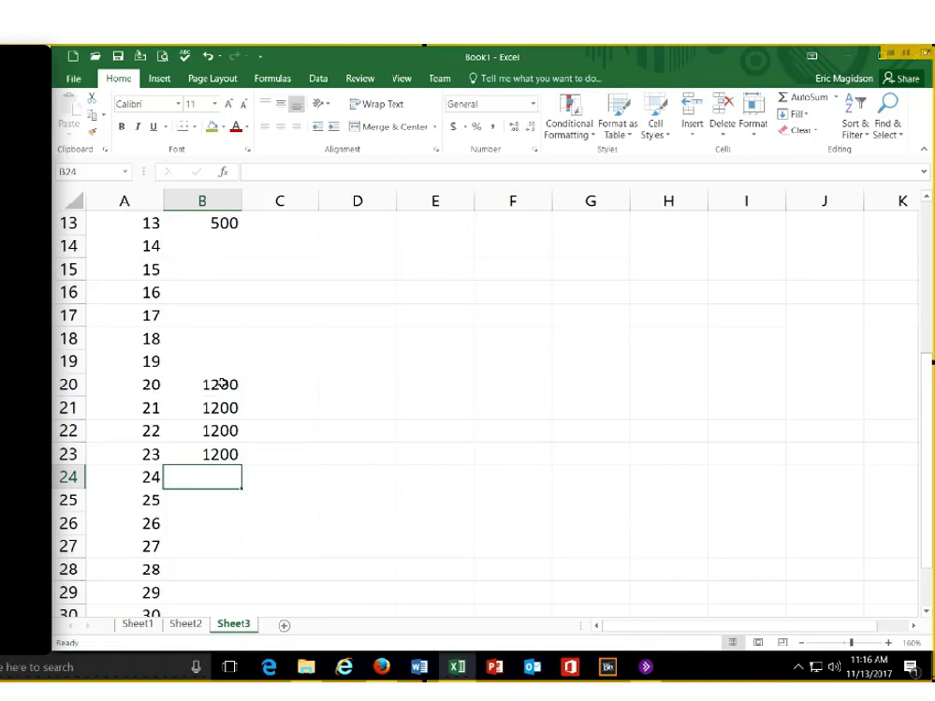
pyautogui.press('Up')
pyautogui.press('Up')
pyautogui.press('Up')
pyautogui.press('Up')
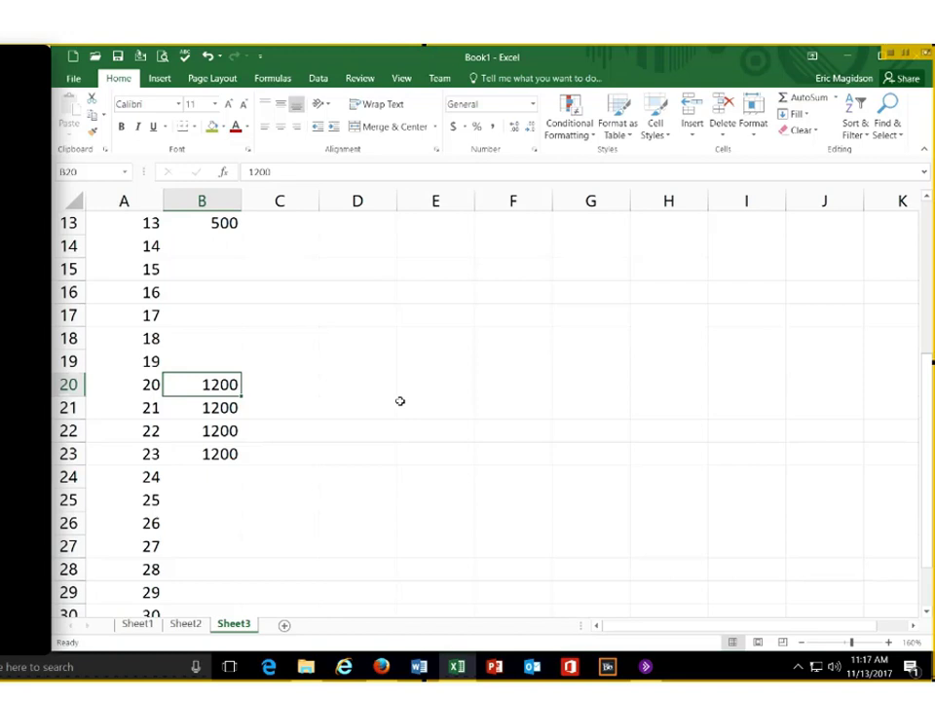
# Return to Sheet2 and set the monthly investment in cell B6 to 100
pyautogui.click(195, 625)
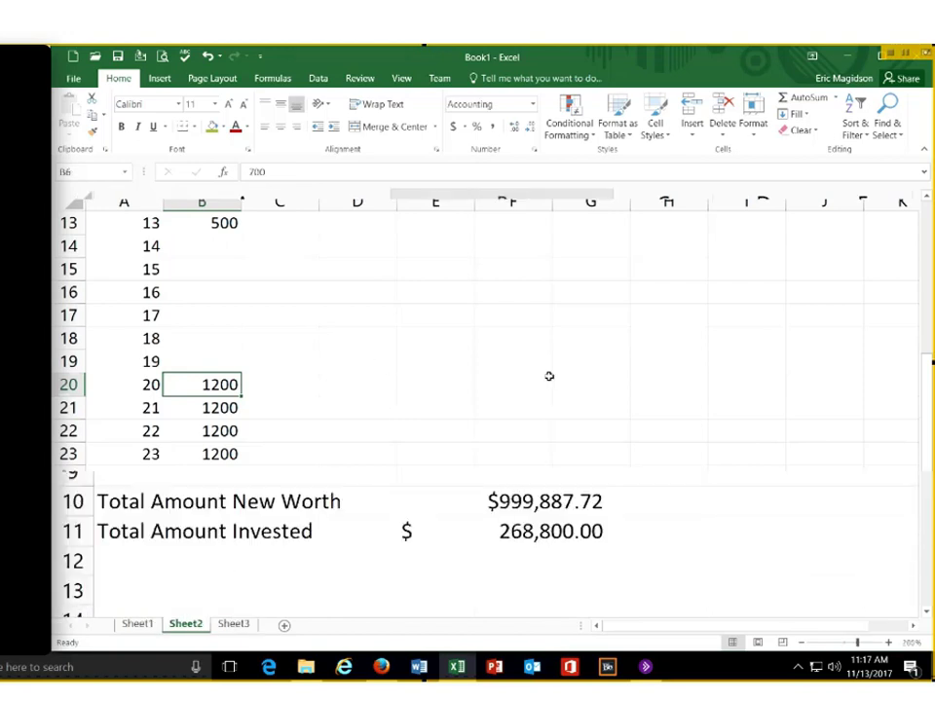
pyautogui.write('100')
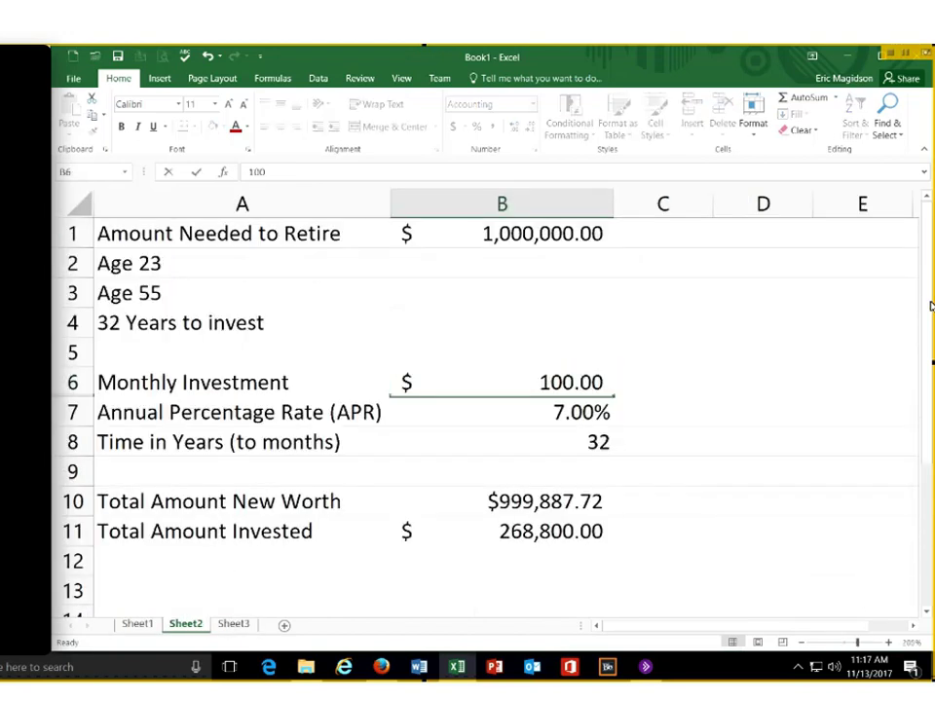
pyautogui.press('Return')
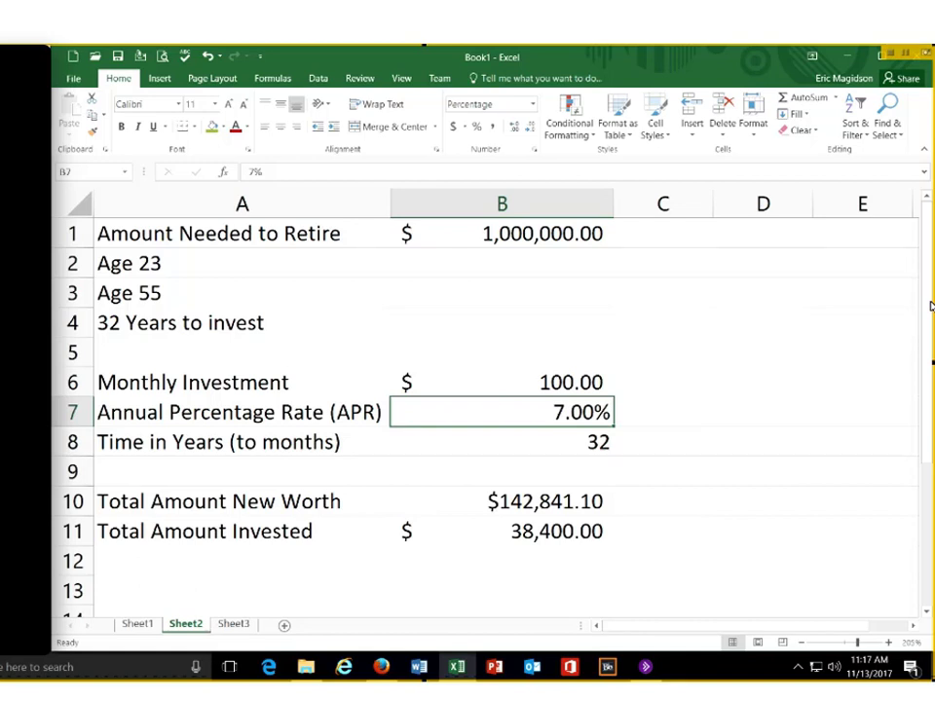
# Set the monthly investment in cell B6 to 700
pyautogui.click(428, 381)
pyautogui.press('Down')
pyautogui.write('7%')
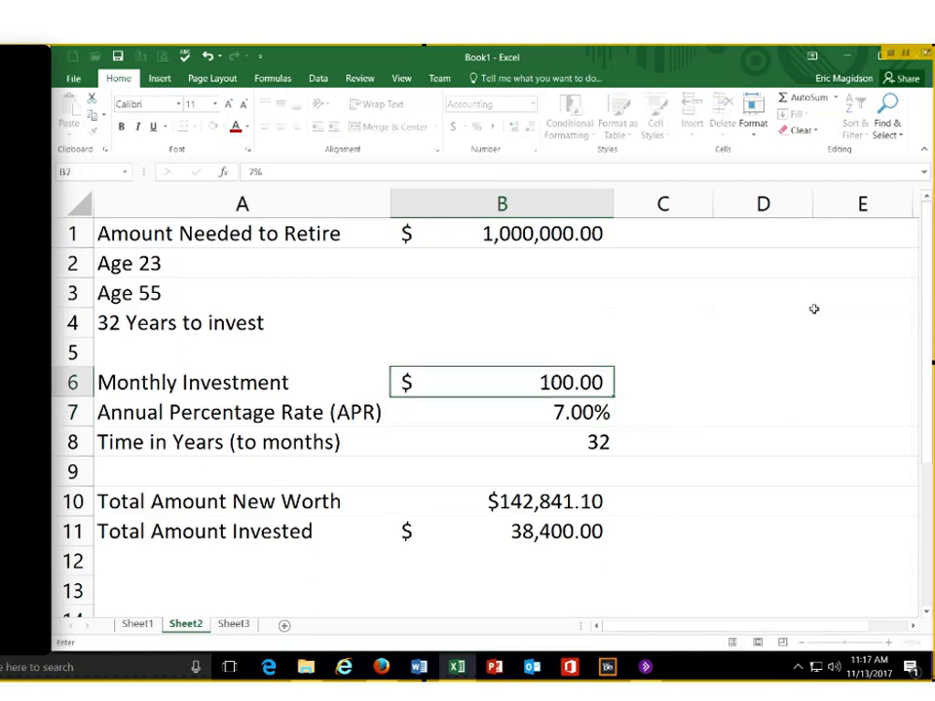
pyautogui.write('00')
pyautogui.press('Return')
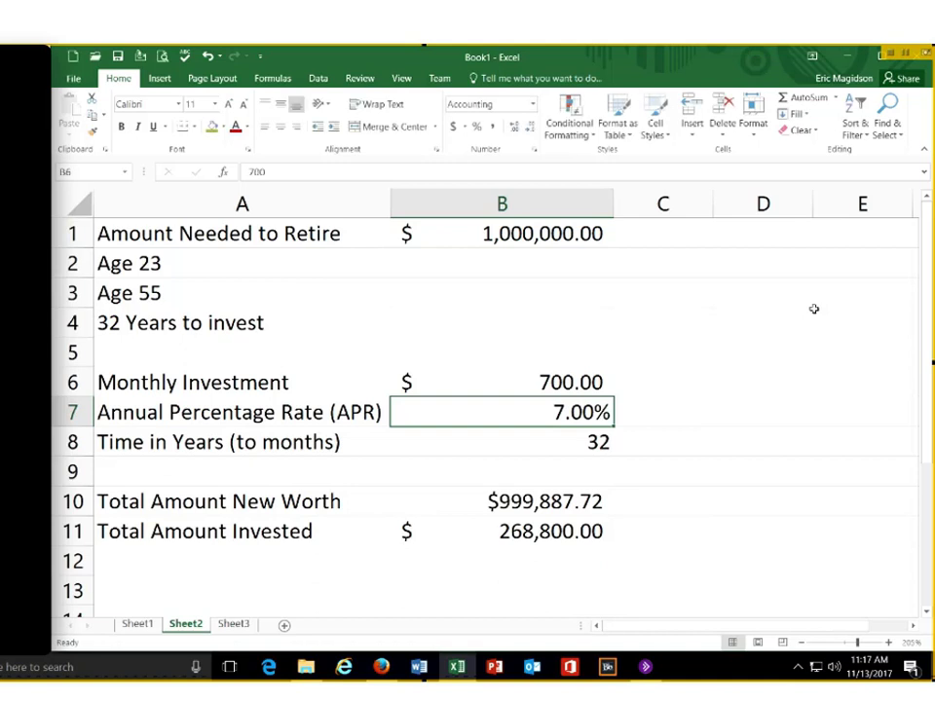
# Test monthly investments of 700.01 and 700.02 in cell B6
pyautogui.press('Up')
pyautogui.write('700.')
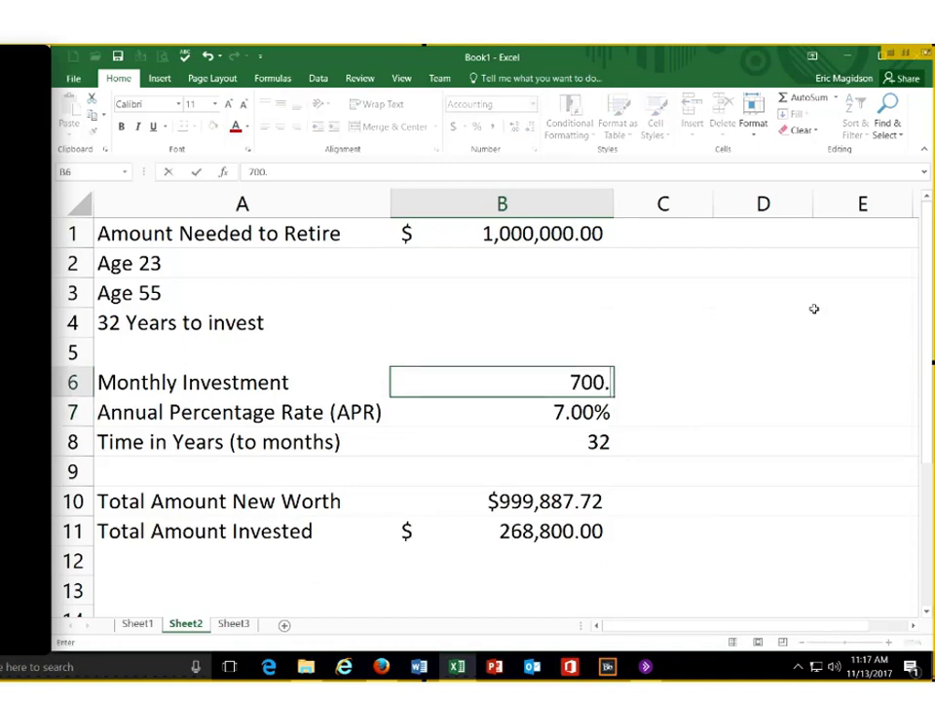
pyautogui.write('01')
pyautogui.press('Return')
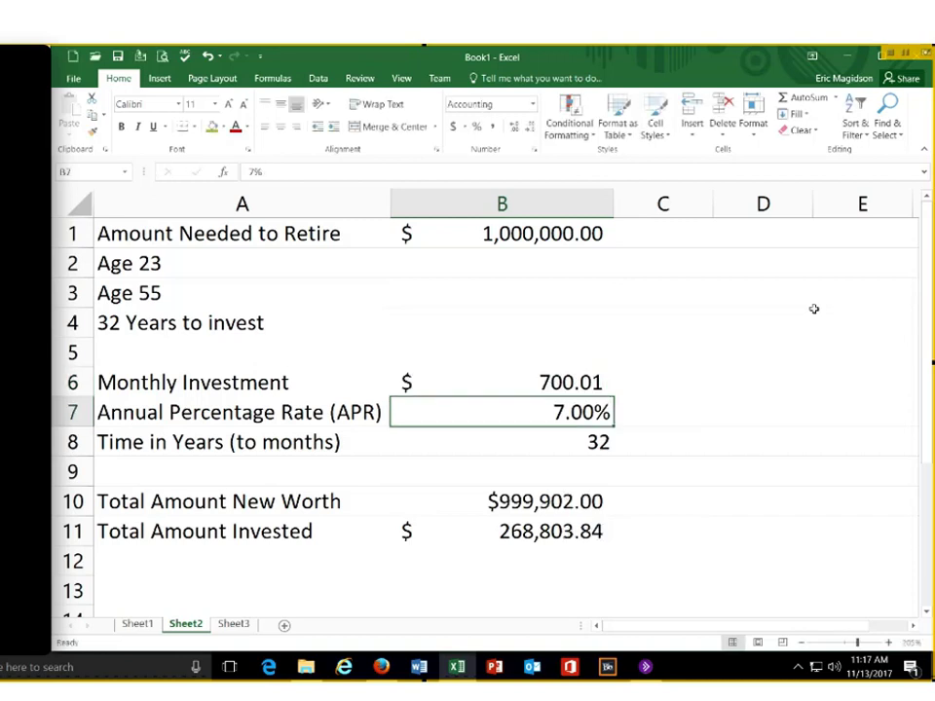
pyautogui.press('Up')
pyautogui.write('7')
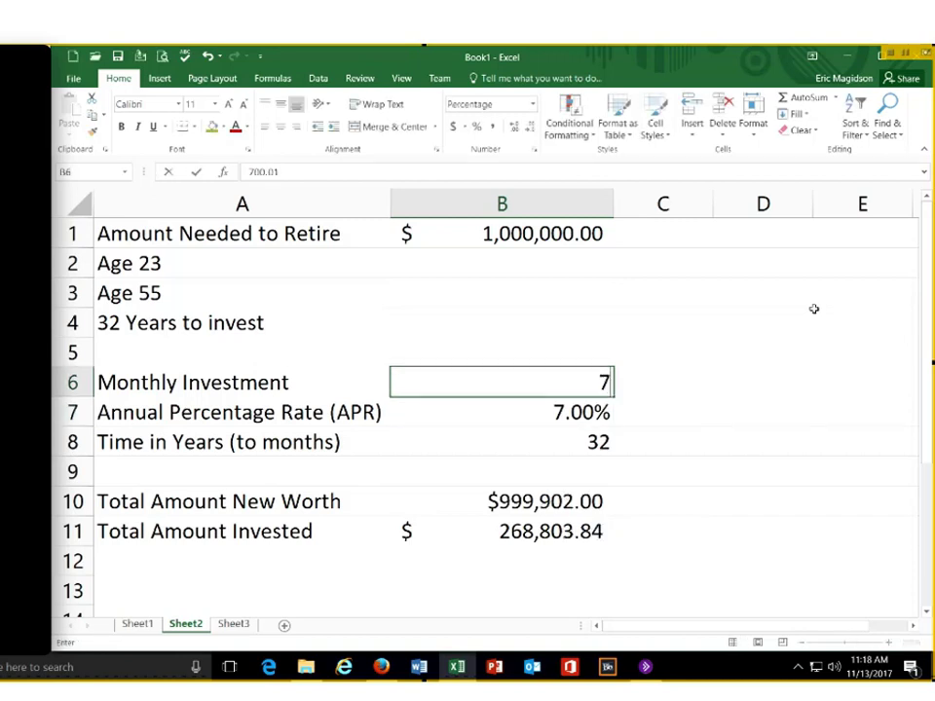
pyautogui.write('00.02')
pyautogui.press('Return')
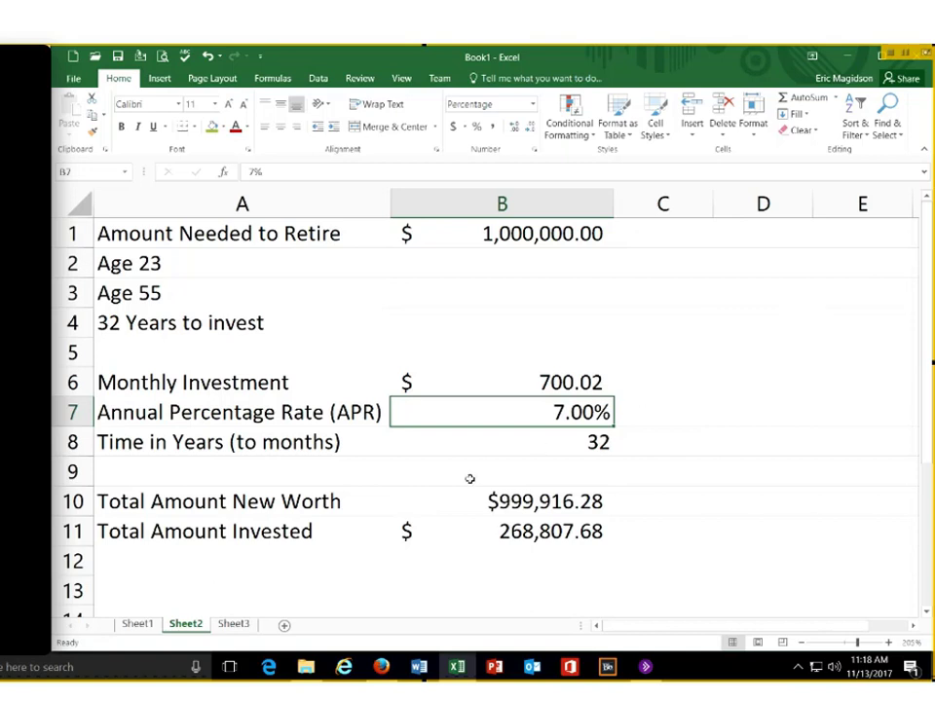
# Use Goal Seek to bring the total in cell B10 to 1000000 by changing the monthly investment in cell B6, and accept the solution
pyautogui.click(563, 501)
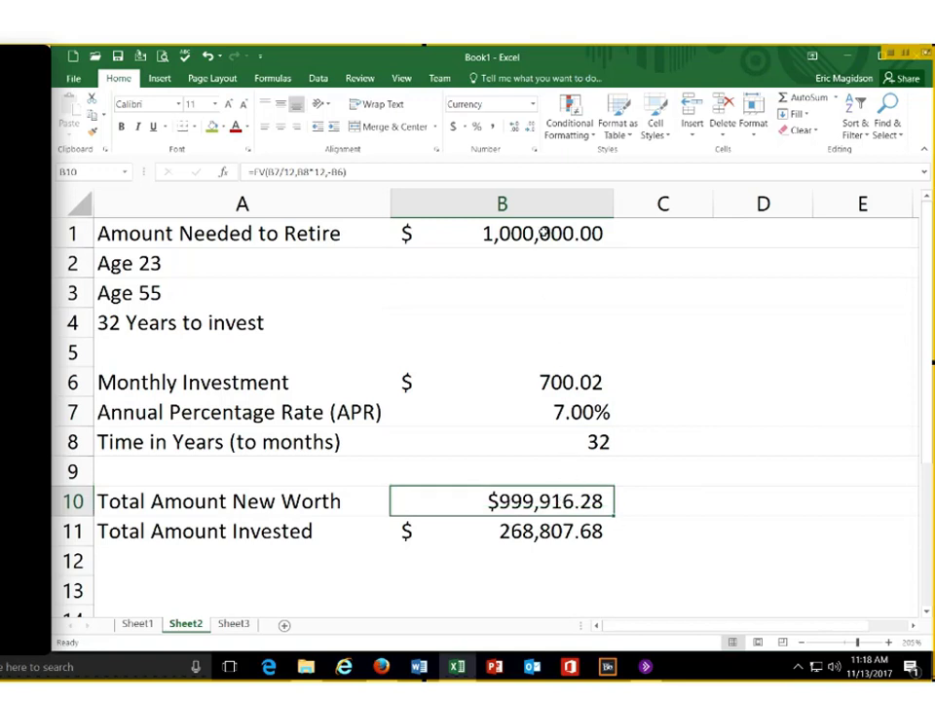
pyautogui.click(517, 231)
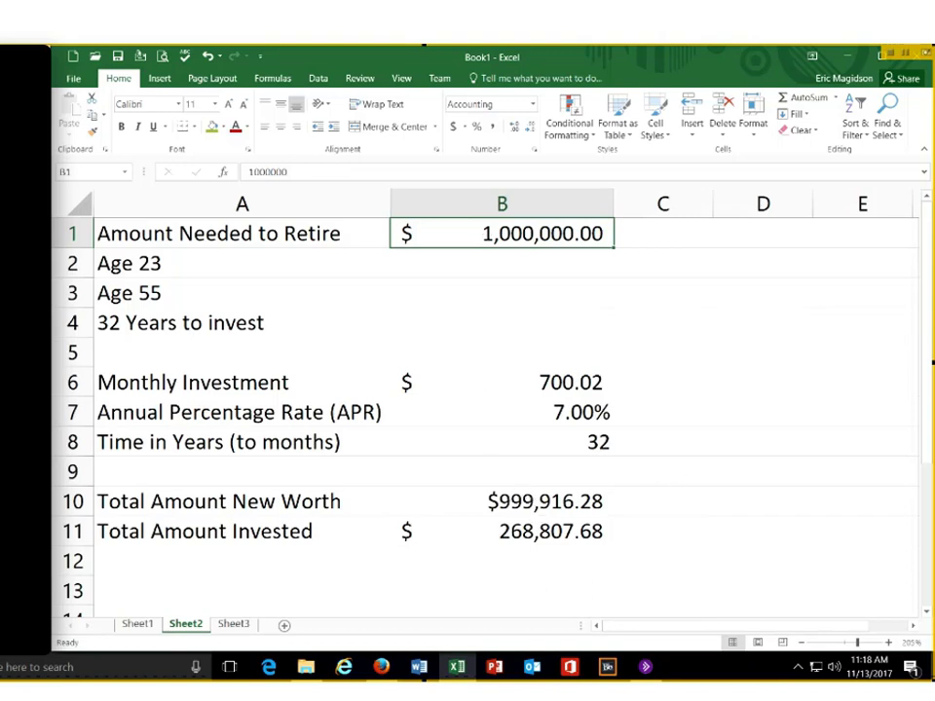
pyautogui.click(526, 502)
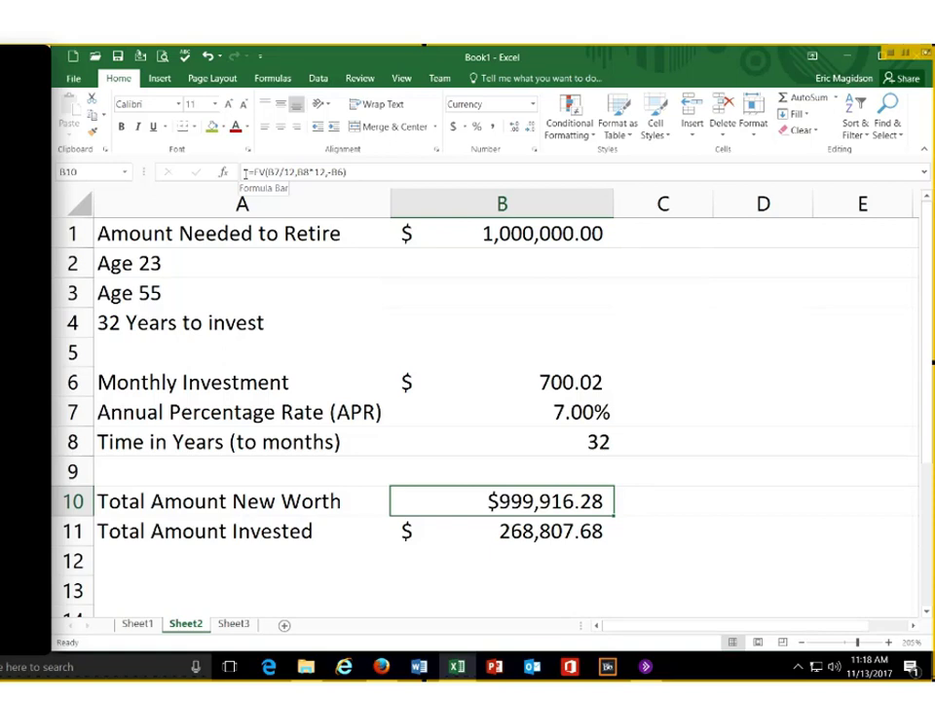
pyautogui.click(326, 81)
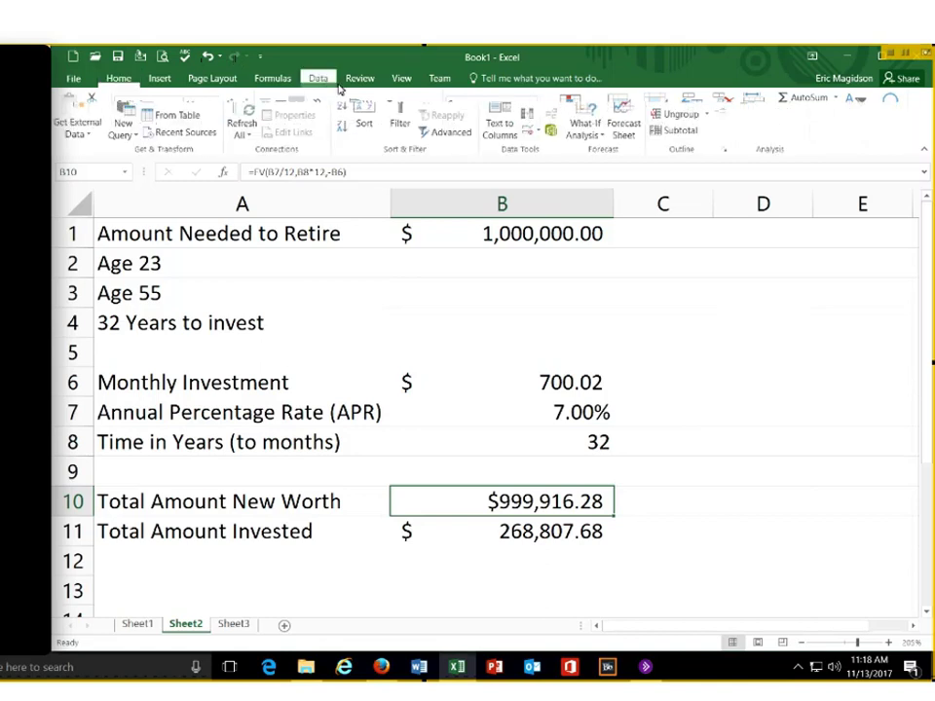
pyautogui.click(601, 137)
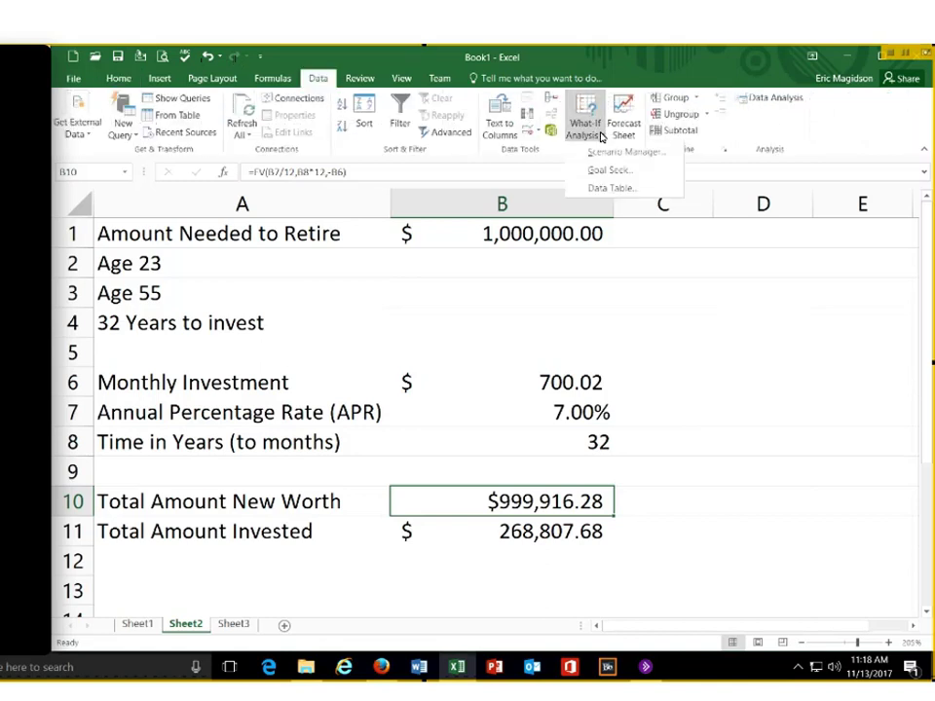
pyautogui.click(612, 172)
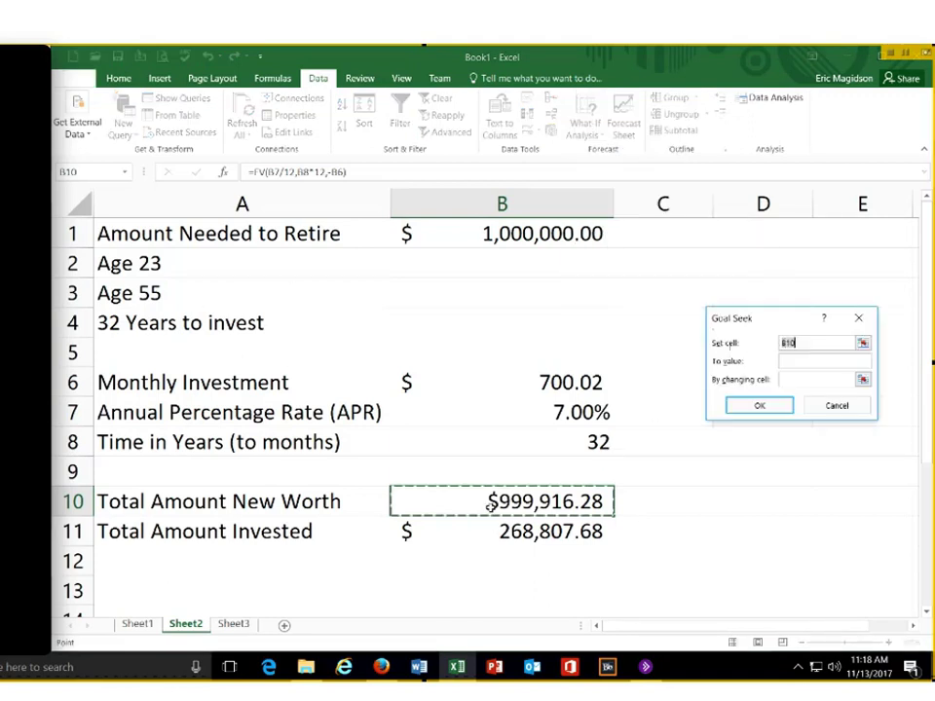
pyautogui.click(818, 362)
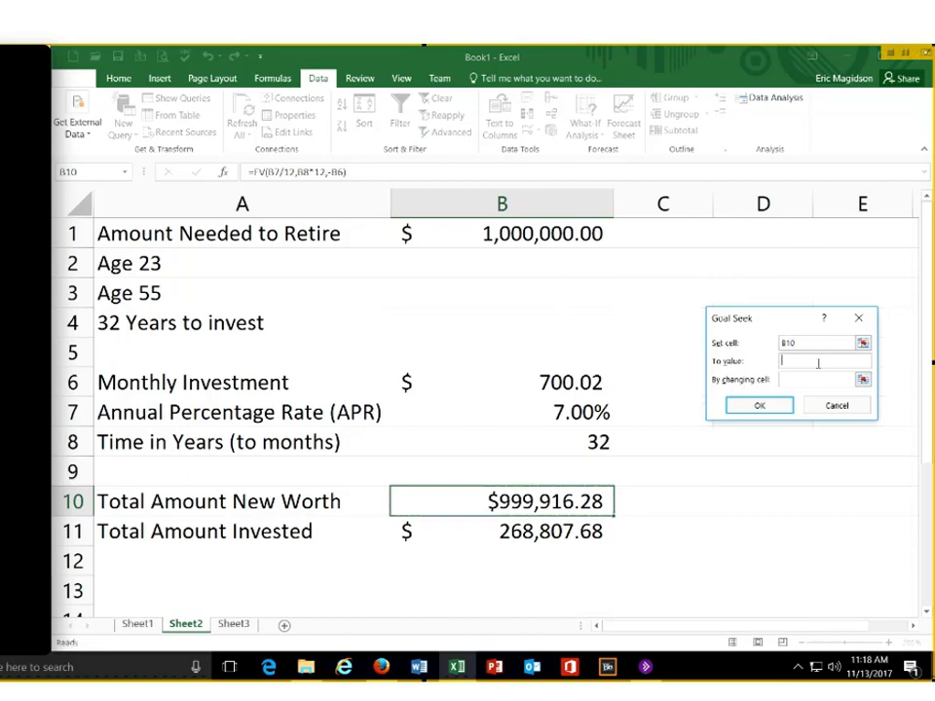
pyautogui.write('1000000')
pyautogui.click(785, 379)
pyautogui.click(552, 383)
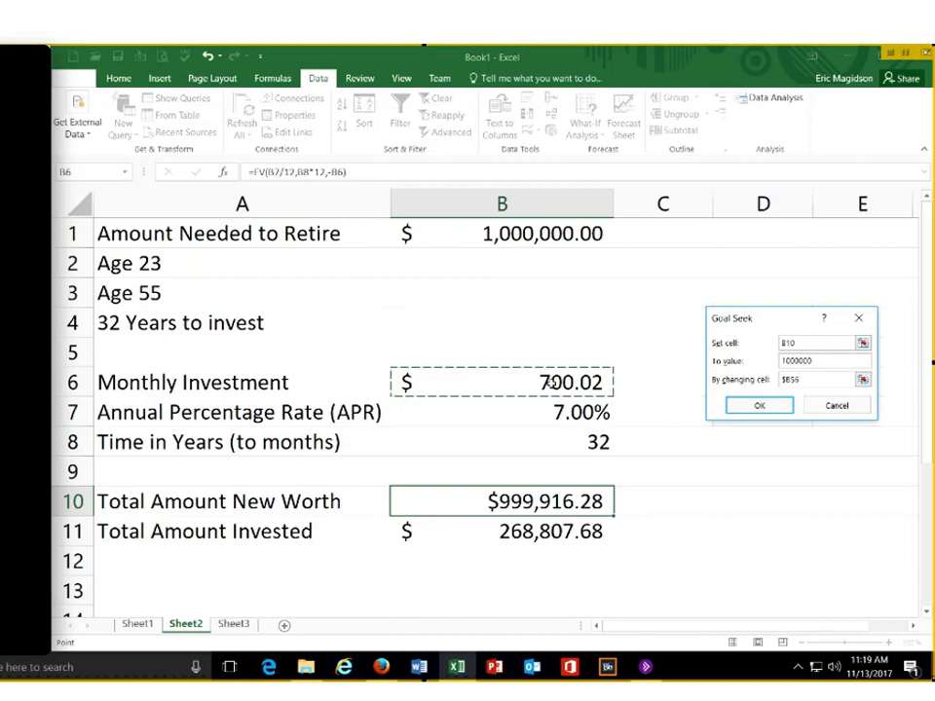
pyautogui.click(753, 409)
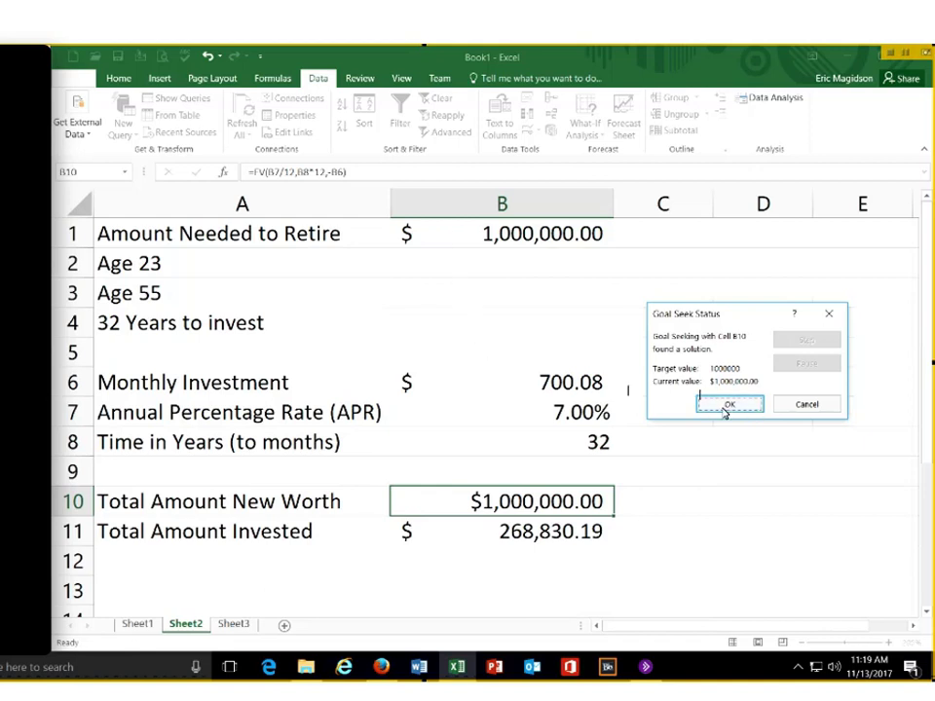
pyautogui.click(611, 382)
pyautogui.press('Return')
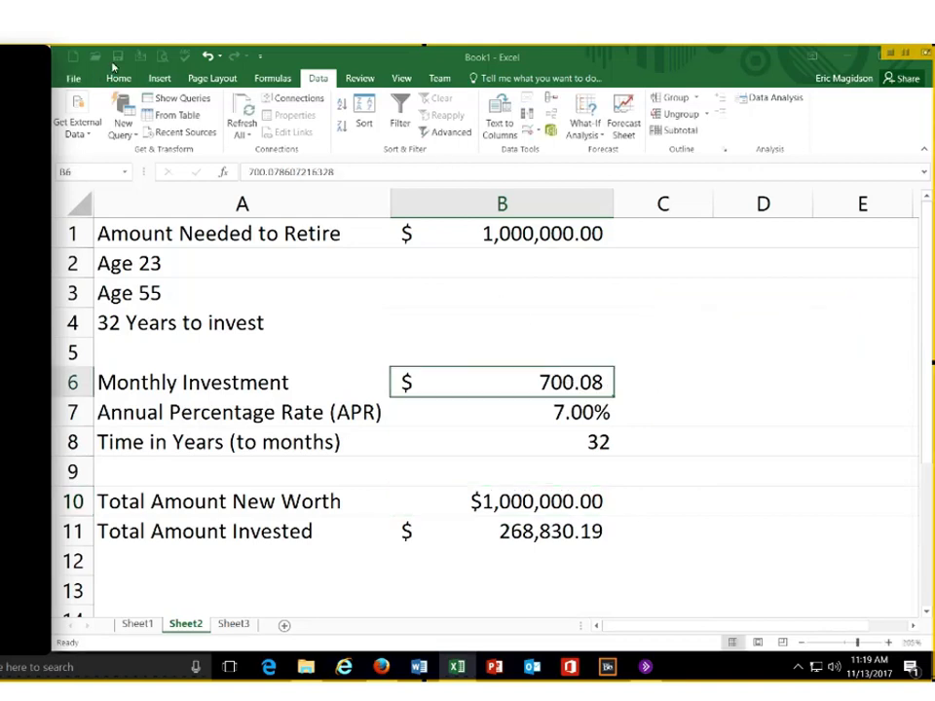
# Extend the monthly investment in cell B6 to eight decimal places, and reduce it back to two
pyautogui.click(117, 78)
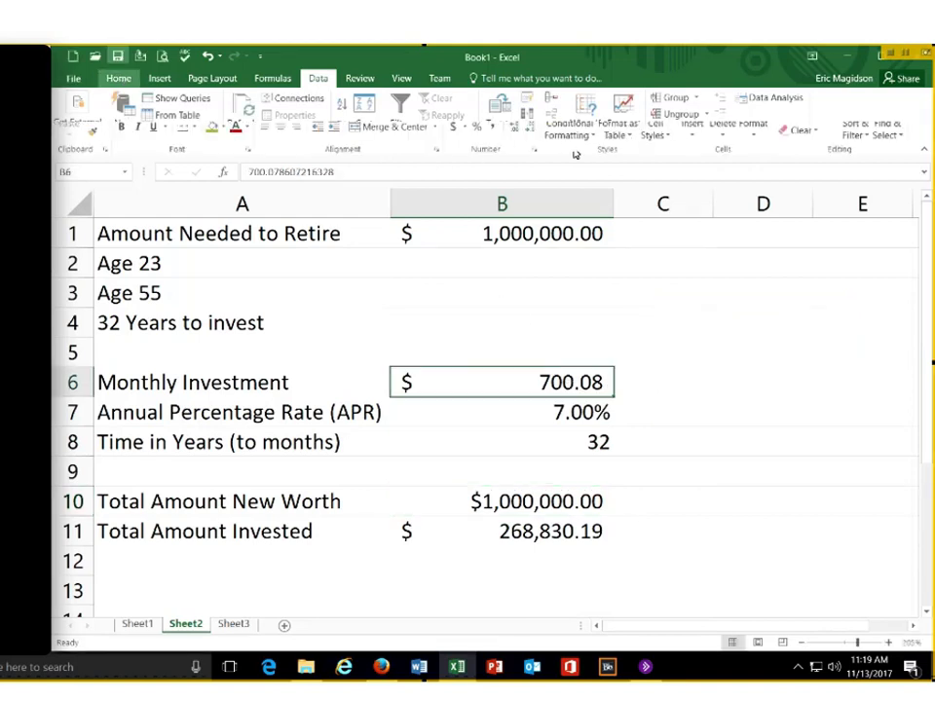
pyautogui.tripleClick(514, 130)
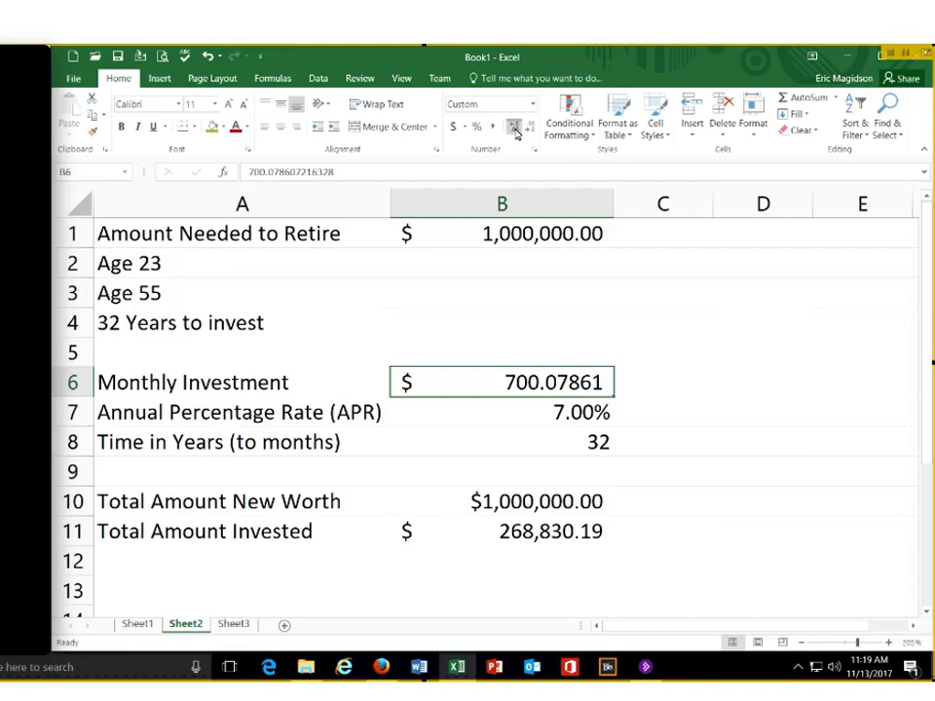
pyautogui.tripleClick(514, 130)
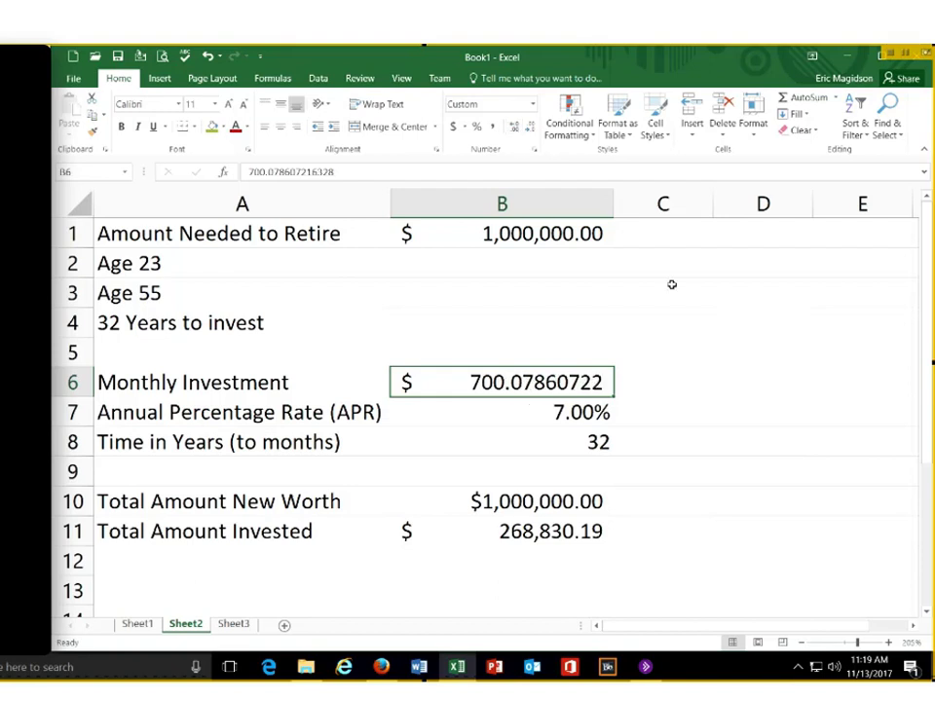
pyautogui.doubleClick(531, 129)
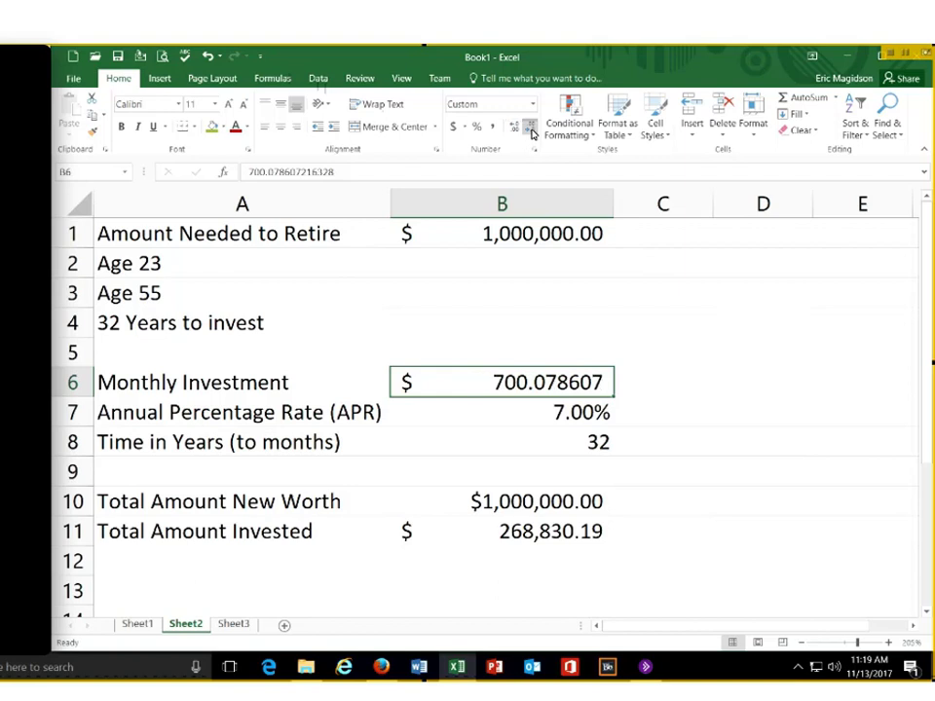
pyautogui.doubleClick(531, 130)
pyautogui.doubleClick(530, 130)
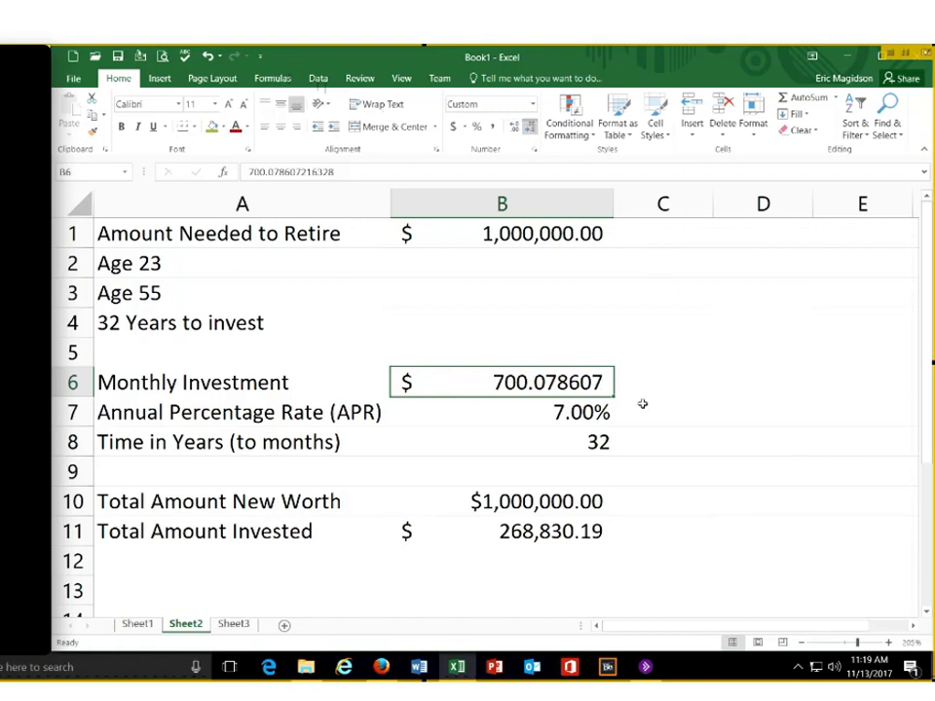
pyautogui.click(737, 487)
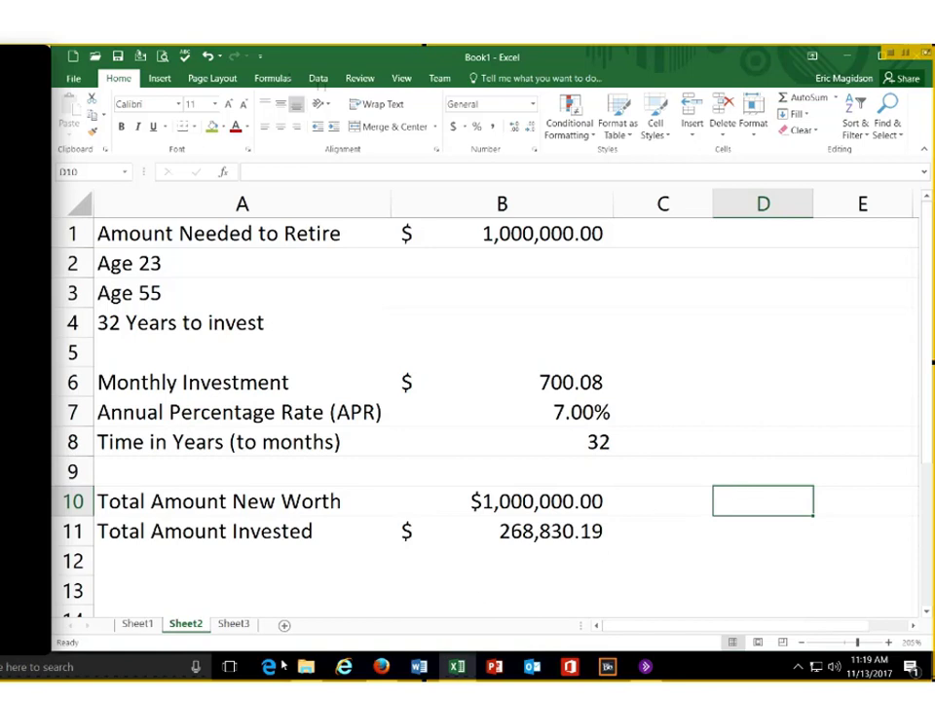
# Add a new sheet, place it after Sheet3, and enter 1000000 in its cell A1
pyautogui.click(284, 624)
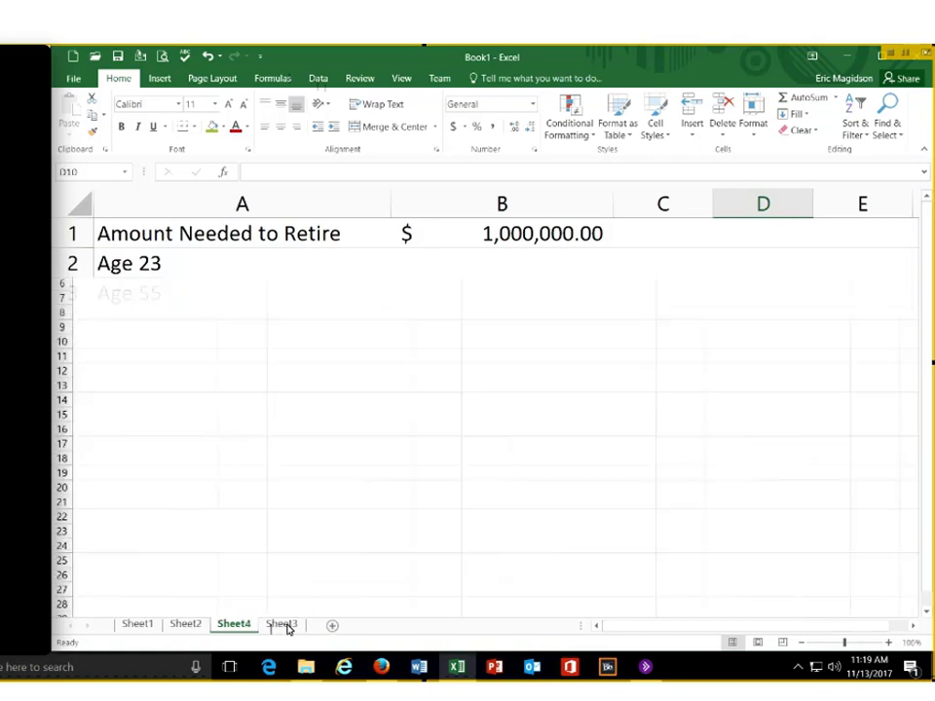
pyautogui.moveTo(234, 624); pyautogui.dragTo(292, 624)
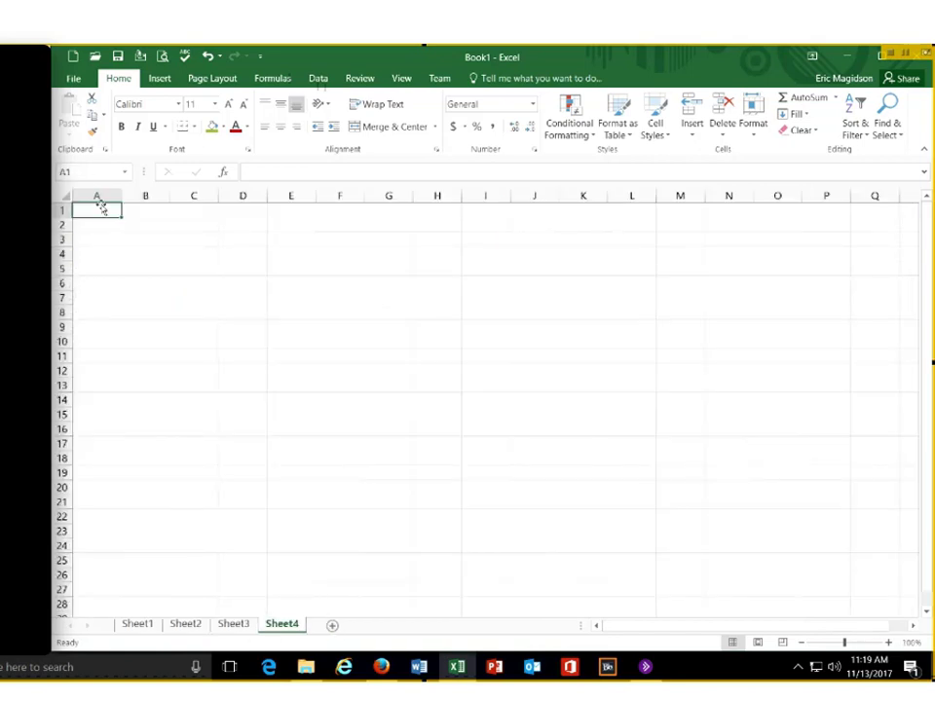
pyautogui.write('1')
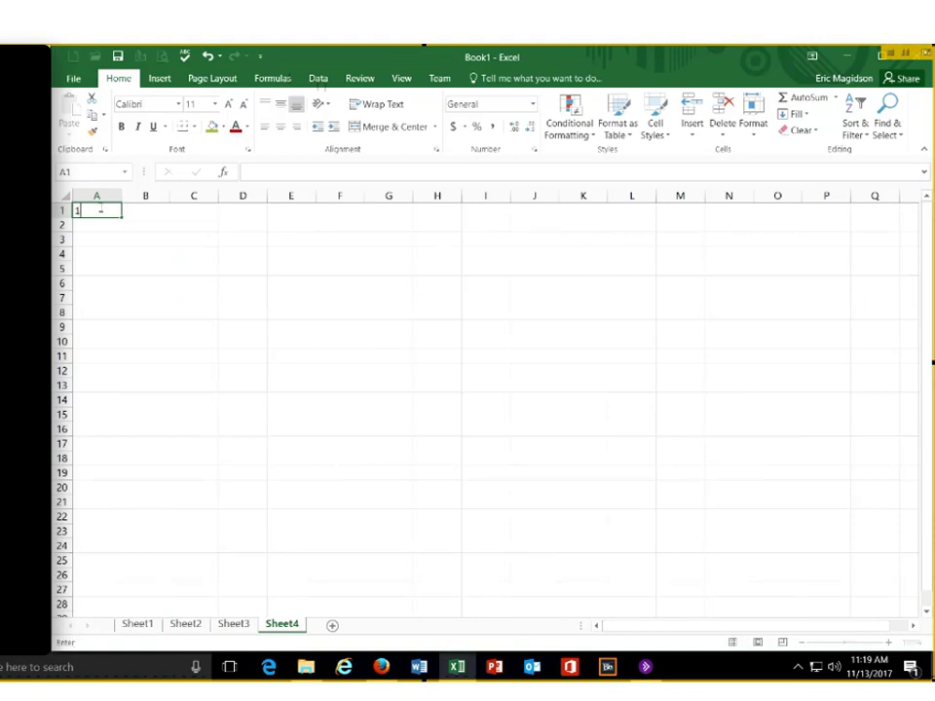
pyautogui.write('000000')
pyautogui.press('Return')
# Apply the Accounting number format to column A and widen the column to about 34.33
pyautogui.click(100, 212)
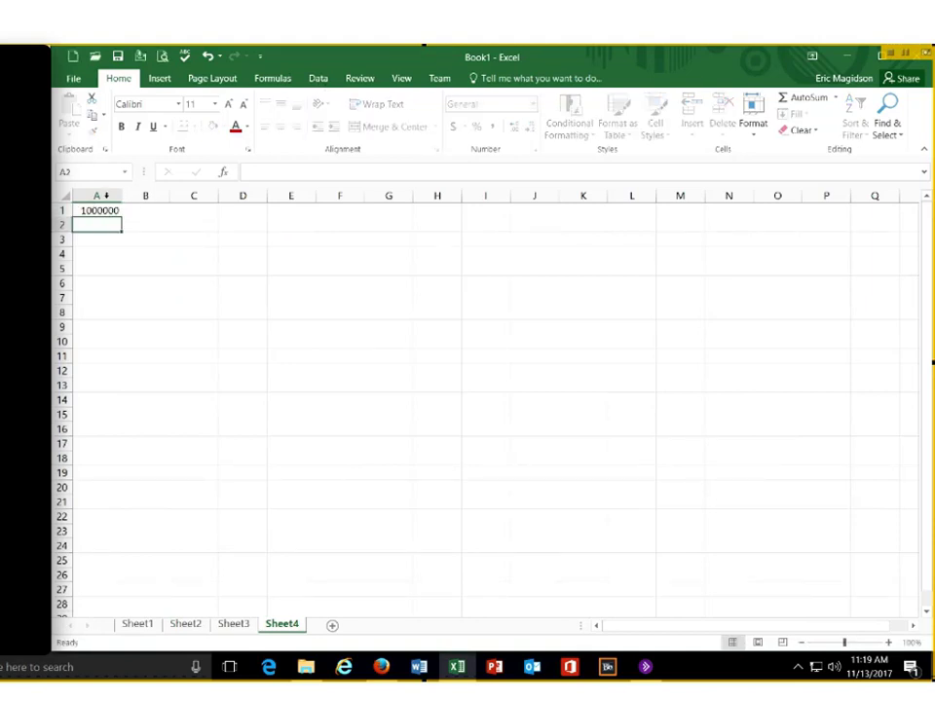
pyautogui.hotkey('shift', 'Down')
pyautogui.hotkey('shift', 'Down')
pyautogui.hotkey('shift', 'Down')
pyautogui.hotkey('shift', 'Down')
pyautogui.hotkey('shift', 'Down')
pyautogui.hotkey('shift', 'Down')
pyautogui.hotkey('shift', 'Down')
pyautogui.hotkey('shift', 'Down')
pyautogui.hotkey('shift', 'Down')
pyautogui.hotkey('shift', 'Down')
pyautogui.hotkey('shift', 'Down')
pyautogui.hotkey('shift', 'Down')
pyautogui.hotkey('shift', 'Down')
pyautogui.hotkey('shift', 'Down')
pyautogui.hotkey('shift', 'Down')
pyautogui.hotkey('shift', 'Down')
pyautogui.hotkey('shift', 'Down')
pyautogui.hotkey('shift', 'Down')
pyautogui.hotkey('shift', 'Down')
pyautogui.hotkey('shift', 'Down')
pyautogui.hotkey('shift', 'Down')
pyautogui.hotkey('shift', 'Down')
pyautogui.hotkey('shift', 'Down')
pyautogui.hotkey('shift', 'Down')
pyautogui.hotkey('shift', 'Down')
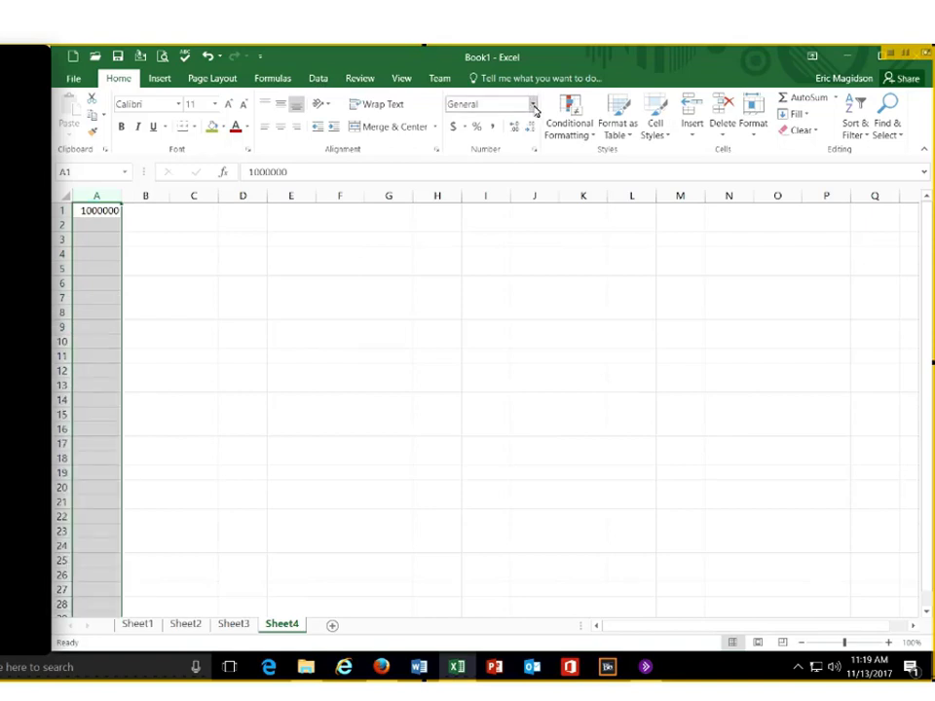
pyautogui.click(532, 105)
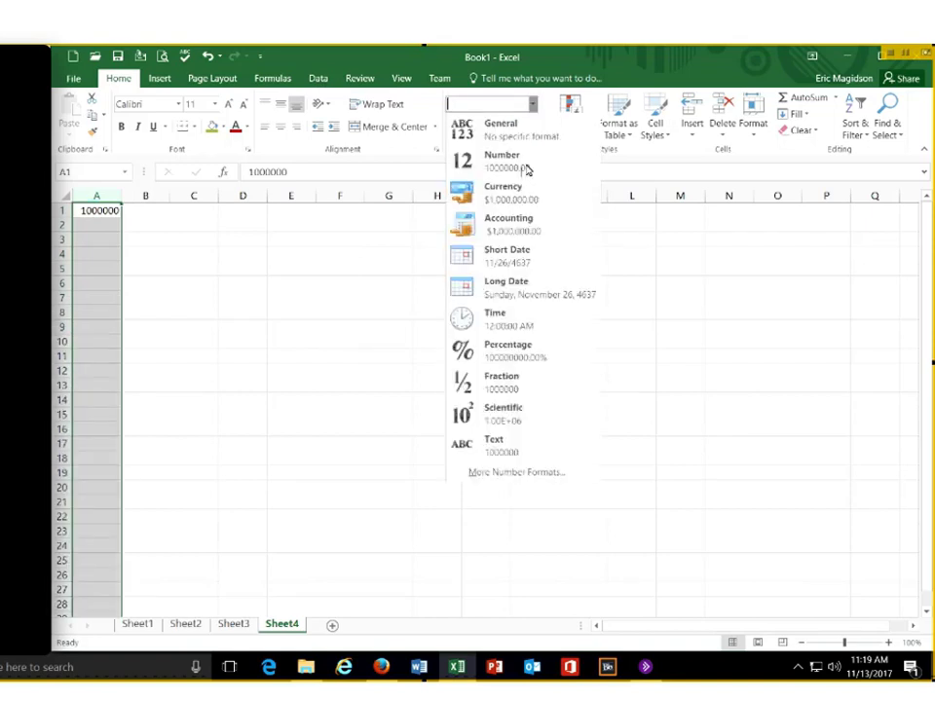
pyautogui.click(533, 104)
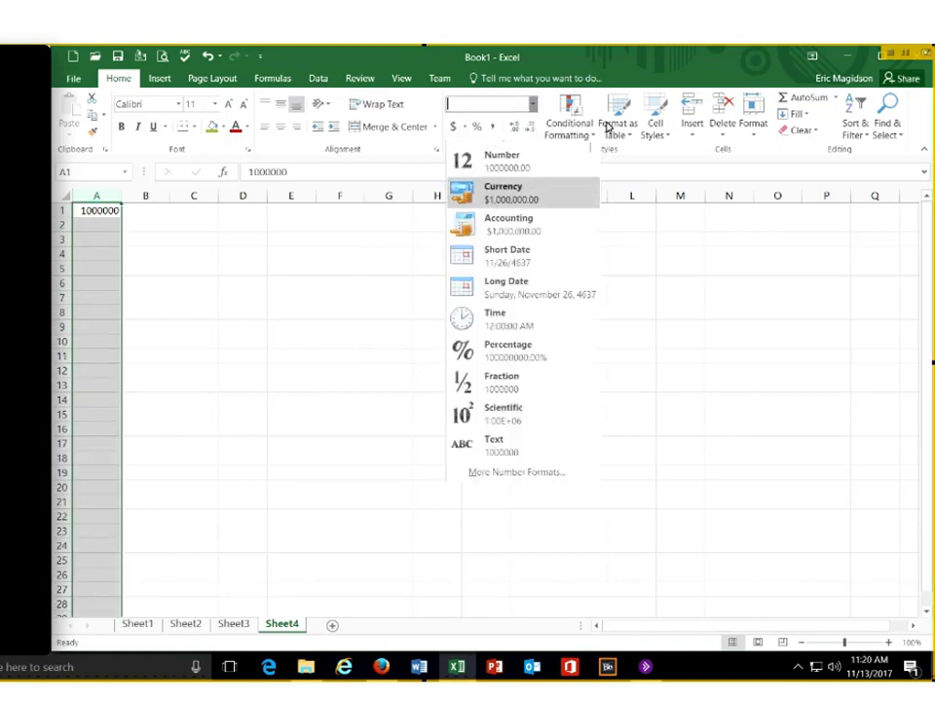
pyautogui.click(533, 104)
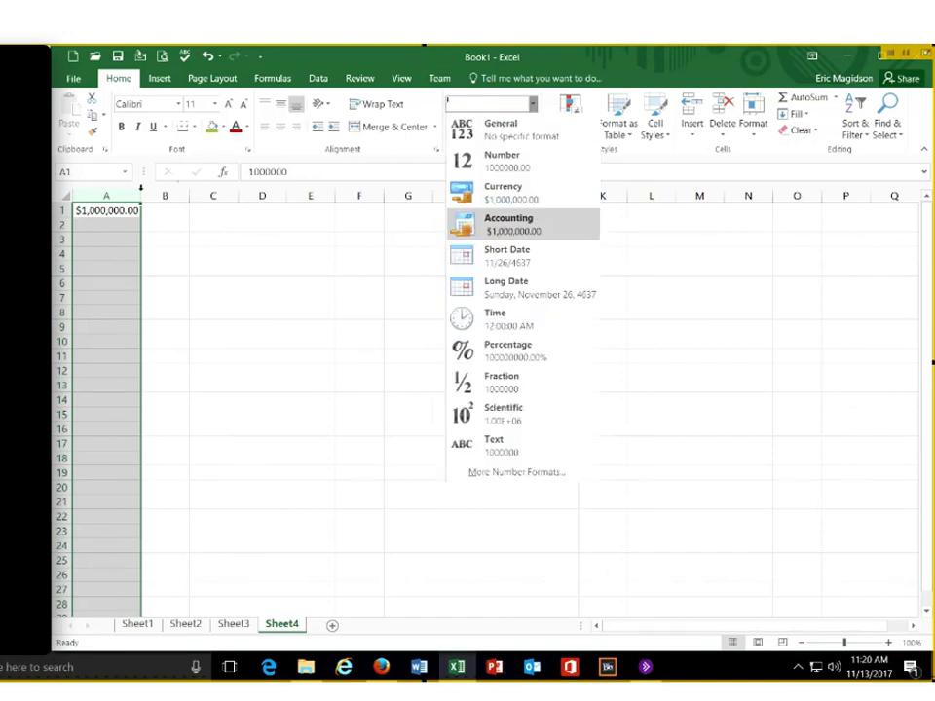
pyautogui.moveTo(148, 196); pyautogui.dragTo(265, 196)
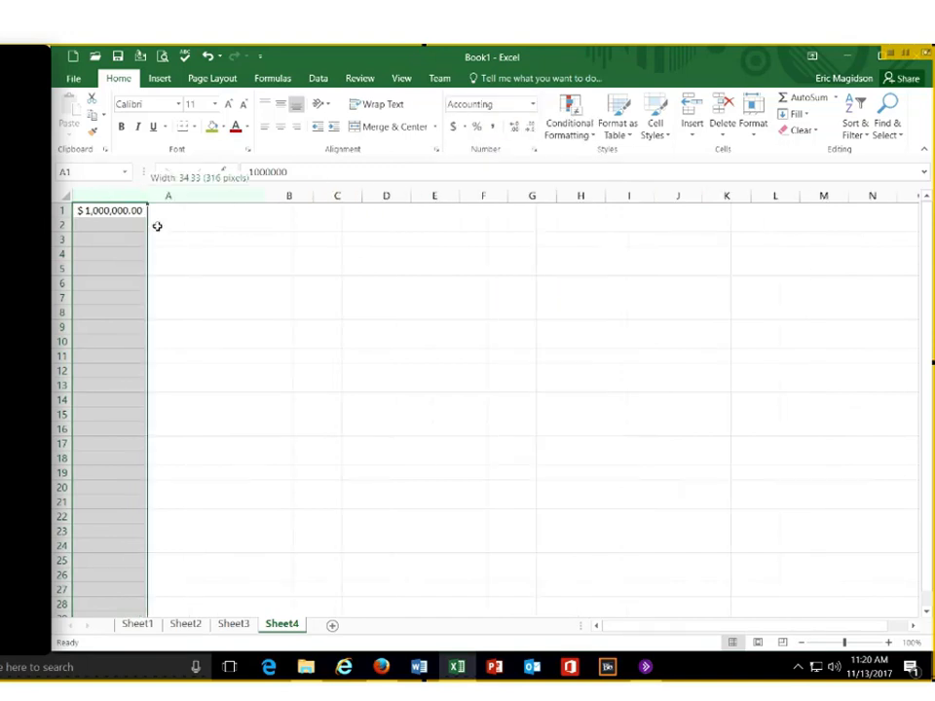
# Enter 100000 in cell A2, below the 1,000,000 amount
pyautogui.press('Return')
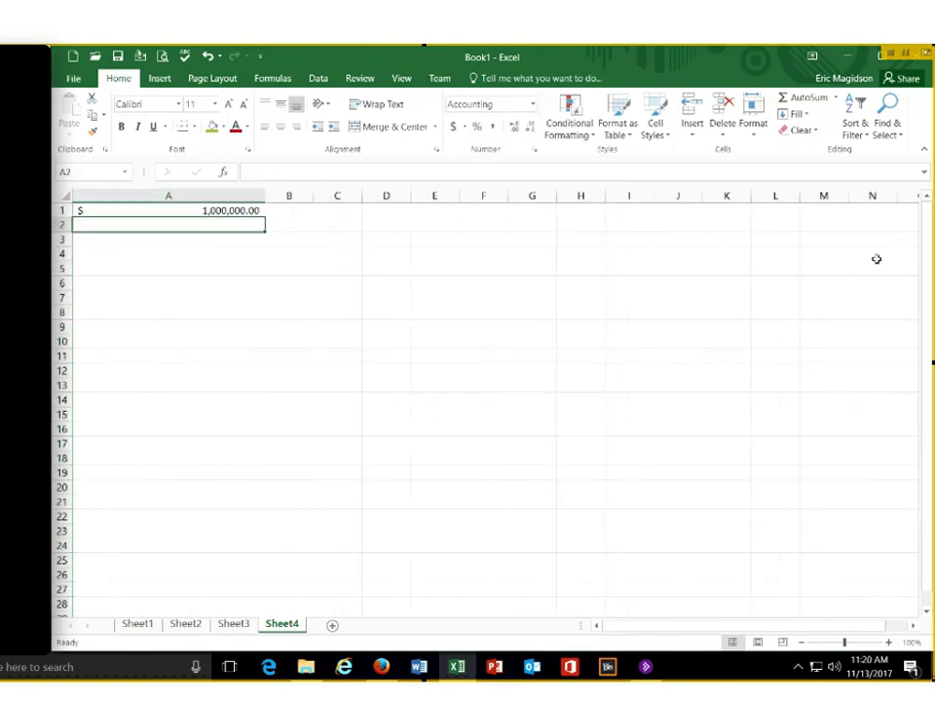
pyautogui.write('100,00')
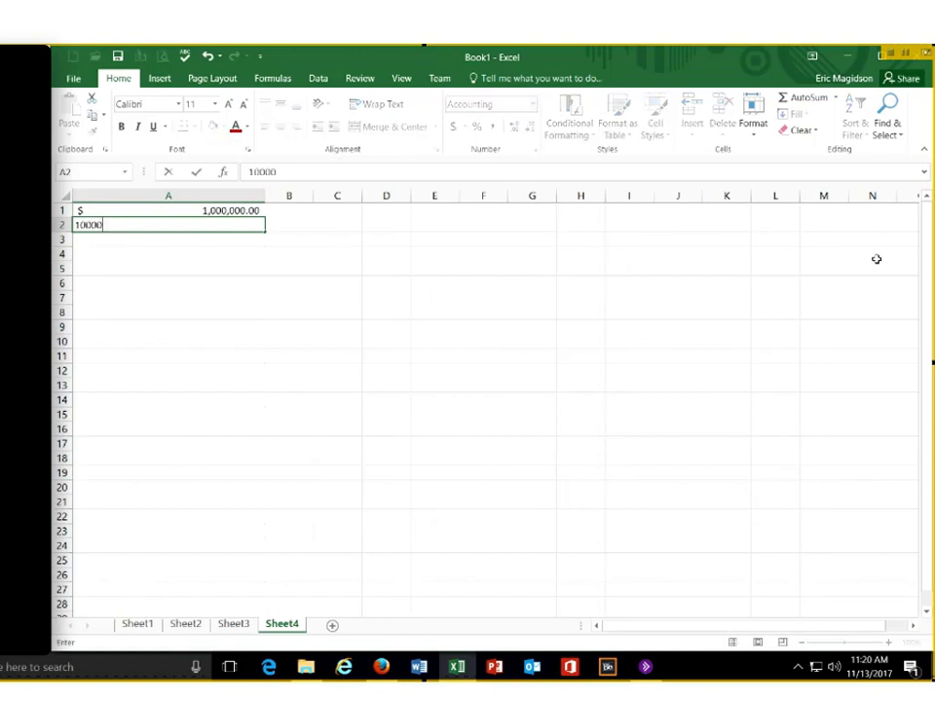
pyautogui.write('0')
pyautogui.press('Return')
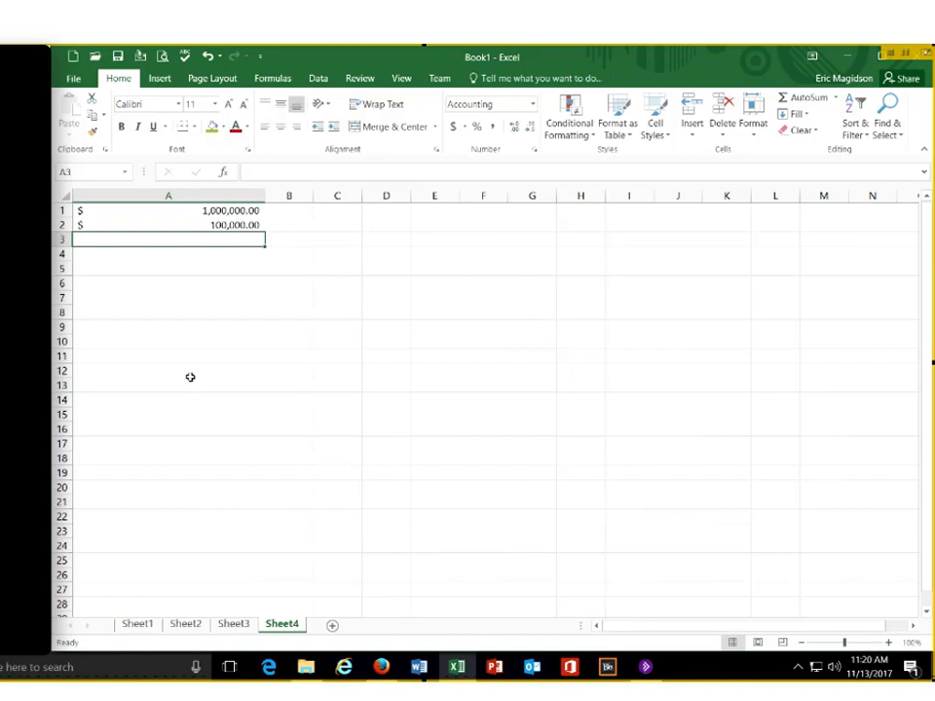
# Review the contribution amounts in column B of Sheet3 and return to Sheet4
pyautogui.click(234, 624)
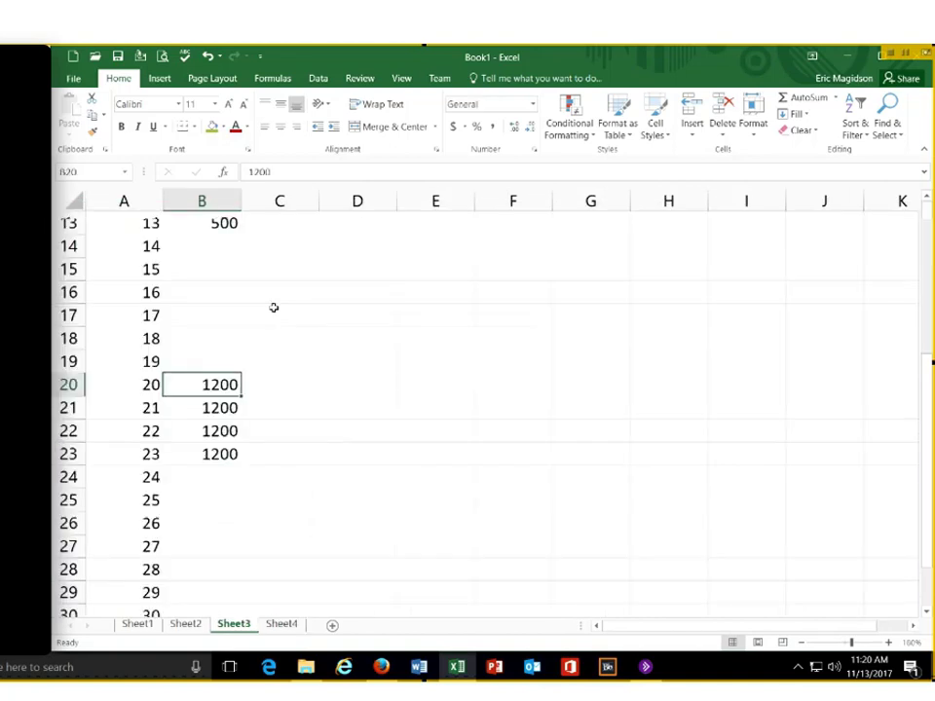
pyautogui.scroll(4, 274, 307)
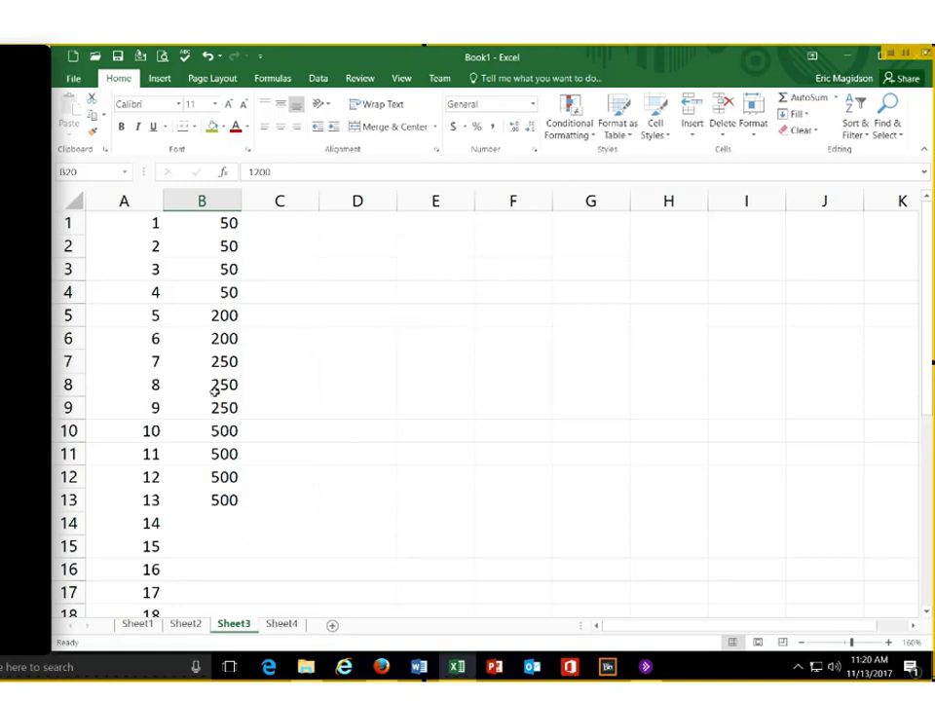
pyautogui.hotkey('ctrl', 'pageup')
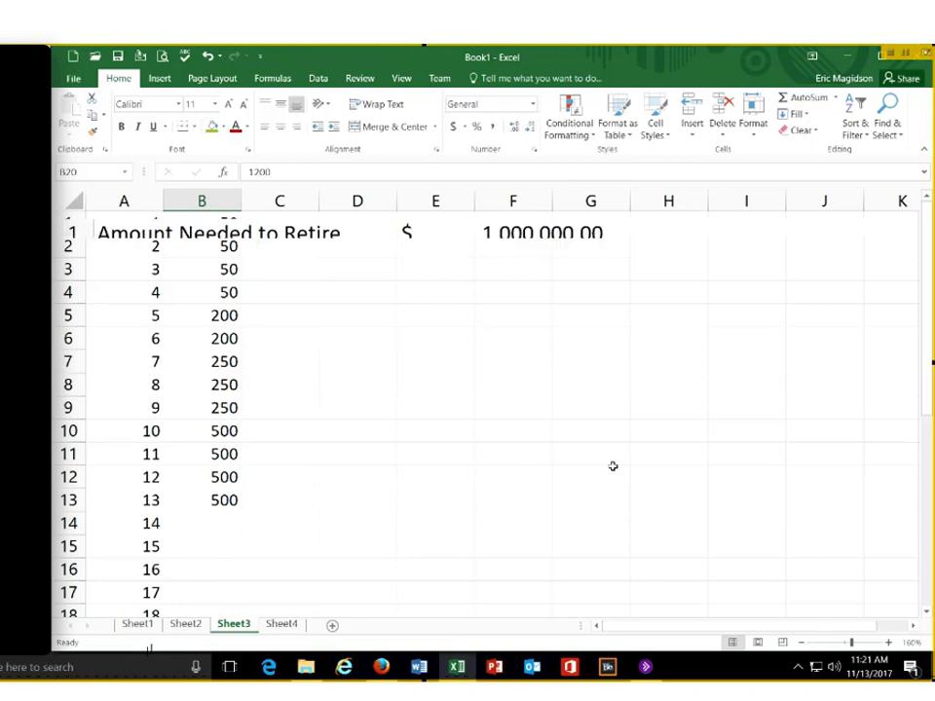
pyautogui.hotkey('ctrl', 'pagedown')
pyautogui.hotkey('ctrl', 'pagedown')
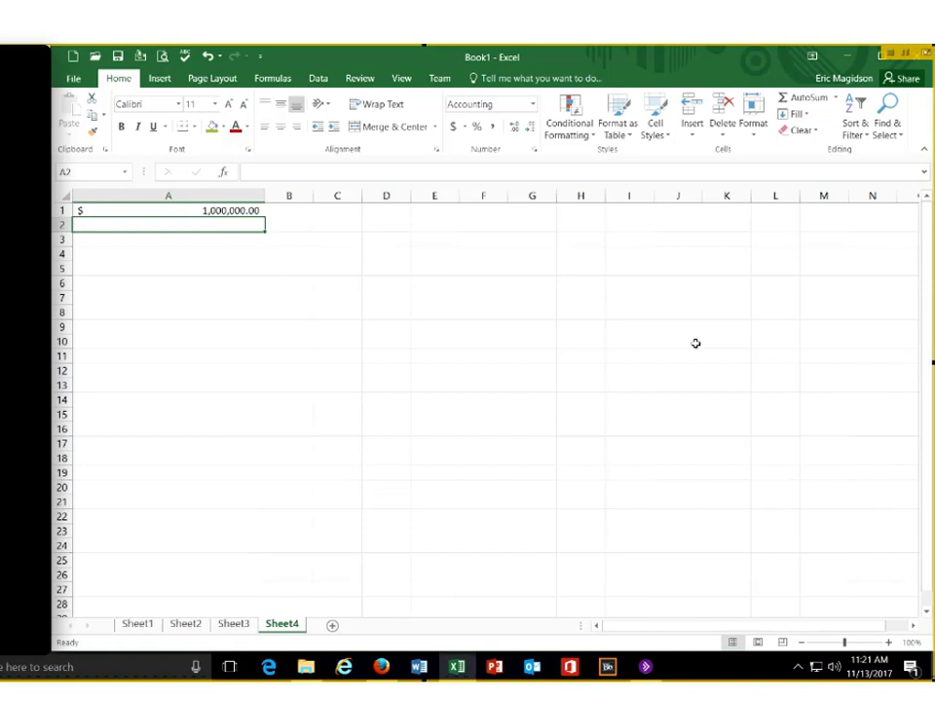
# Enter .06 in cell A2 of Sheet4 and format it as a percentage with two decimal places
pyautogui.write('.06')
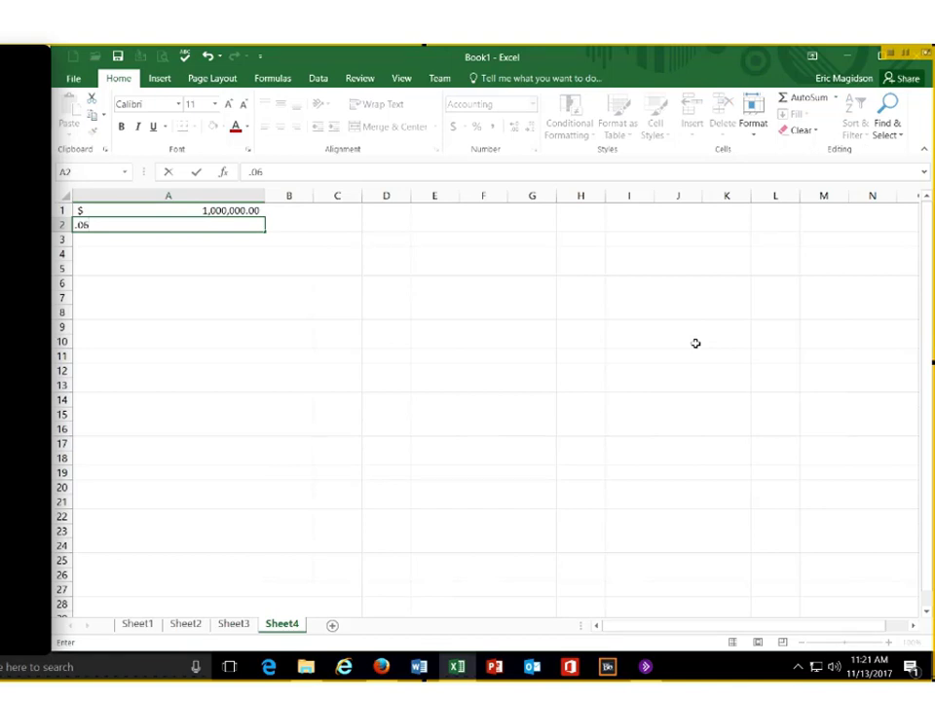
pyautogui.press('Return')
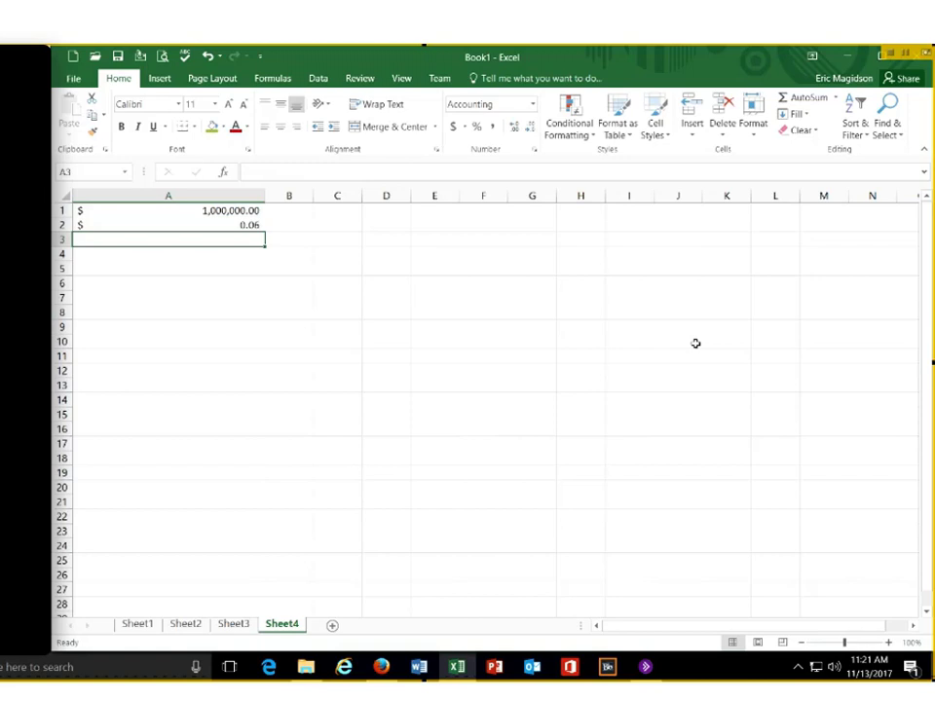
pyautogui.click(252, 225)
pyautogui.click(476, 127)
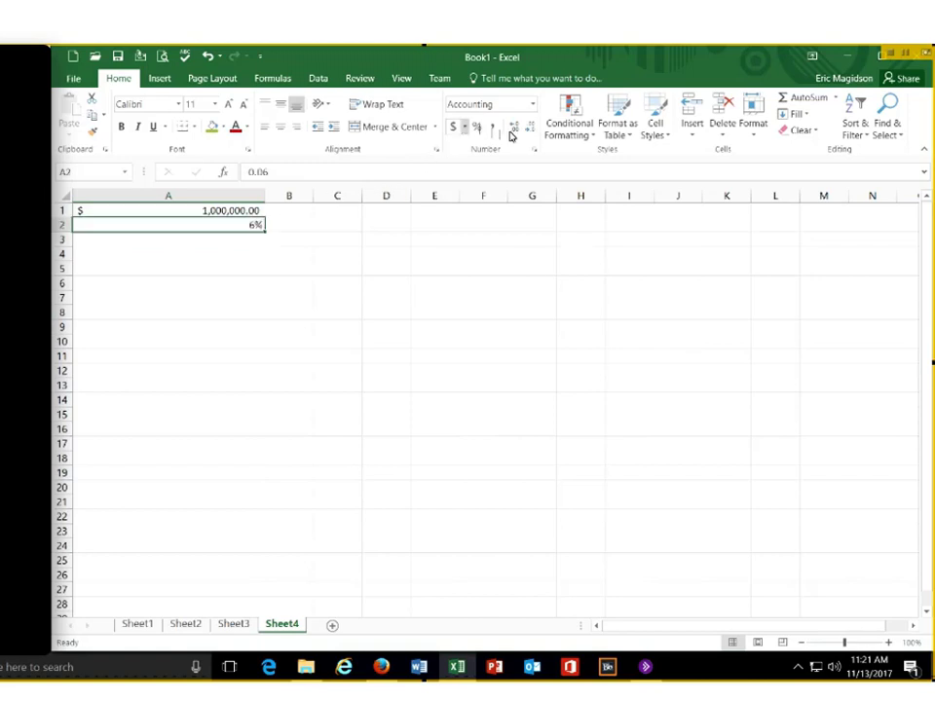
pyautogui.doubleClick(512, 129)
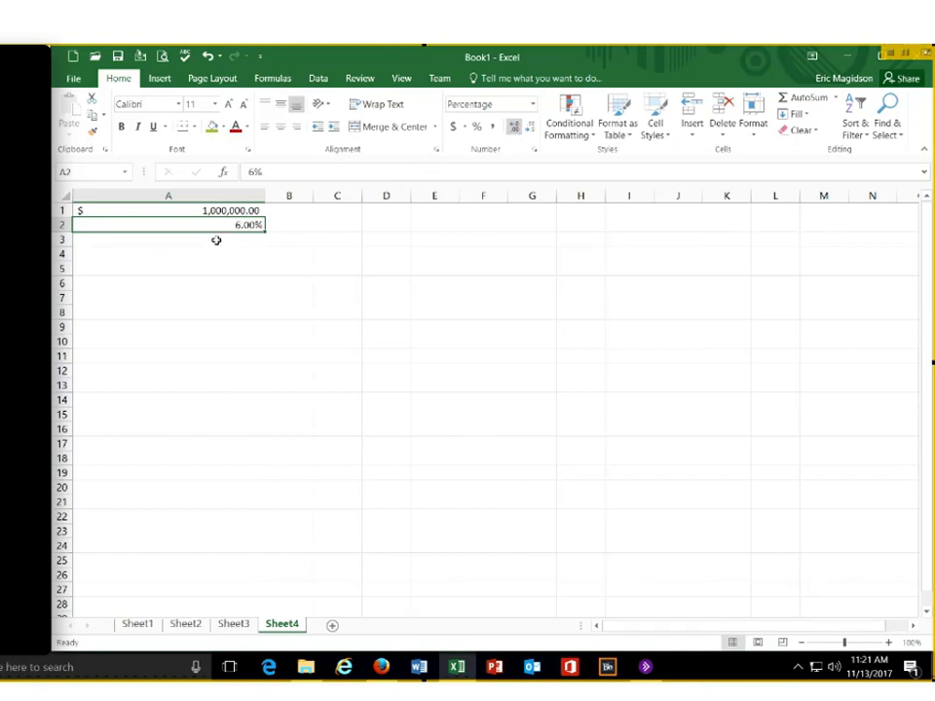
pyautogui.press('Return')
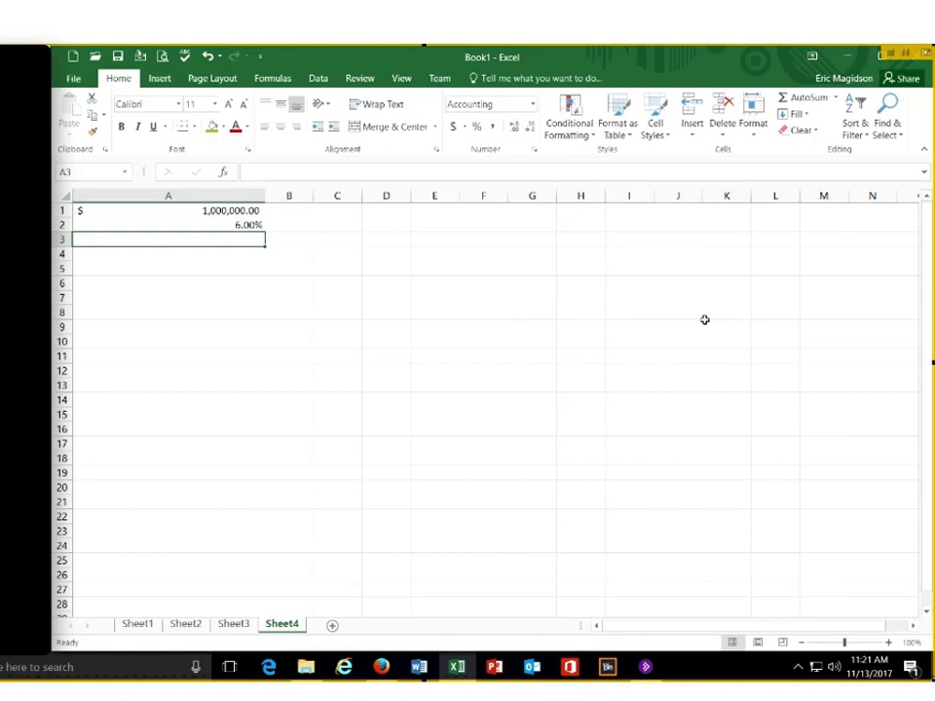
# Enter the formula =A1*A2 in cell A3 to calculate the yearly return on the 1,000,000 amount
pyautogui.write('=')
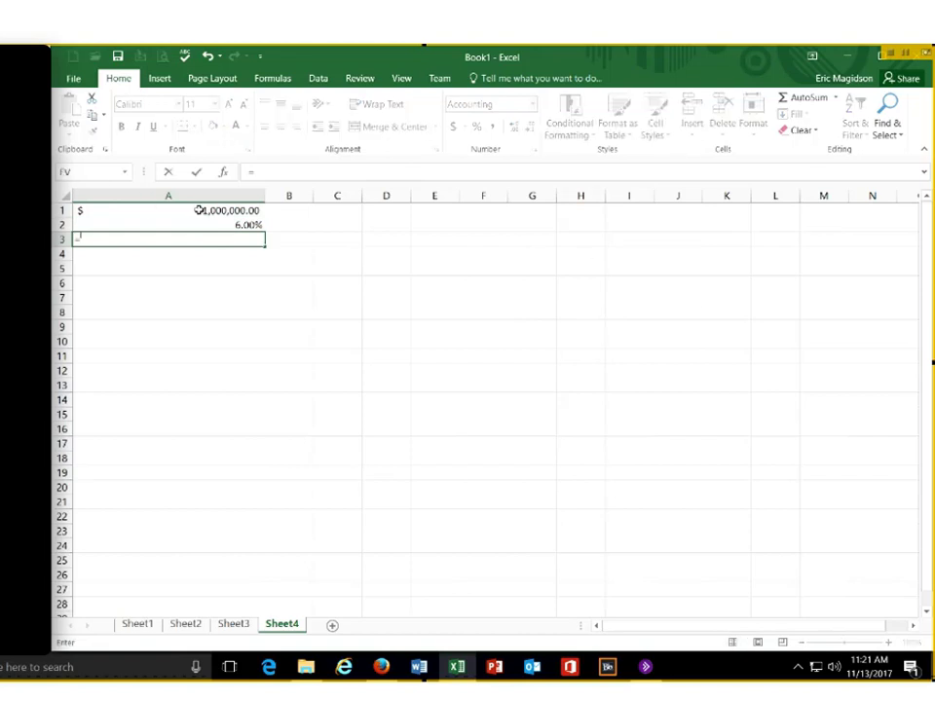
pyautogui.click(199, 210)
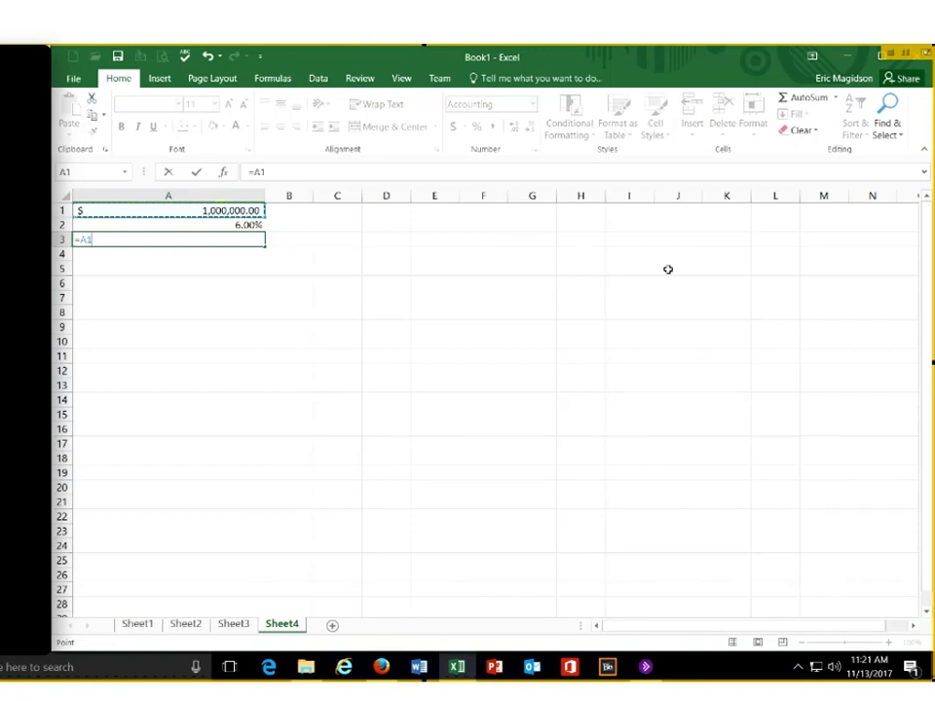
pyautogui.write('*')
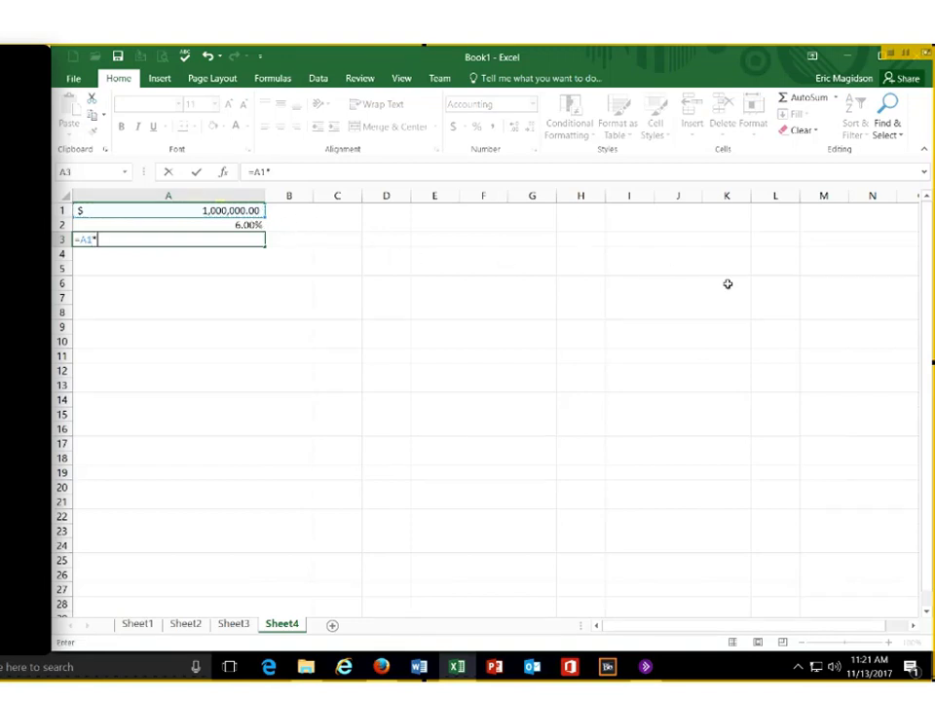
pyautogui.press('Up')
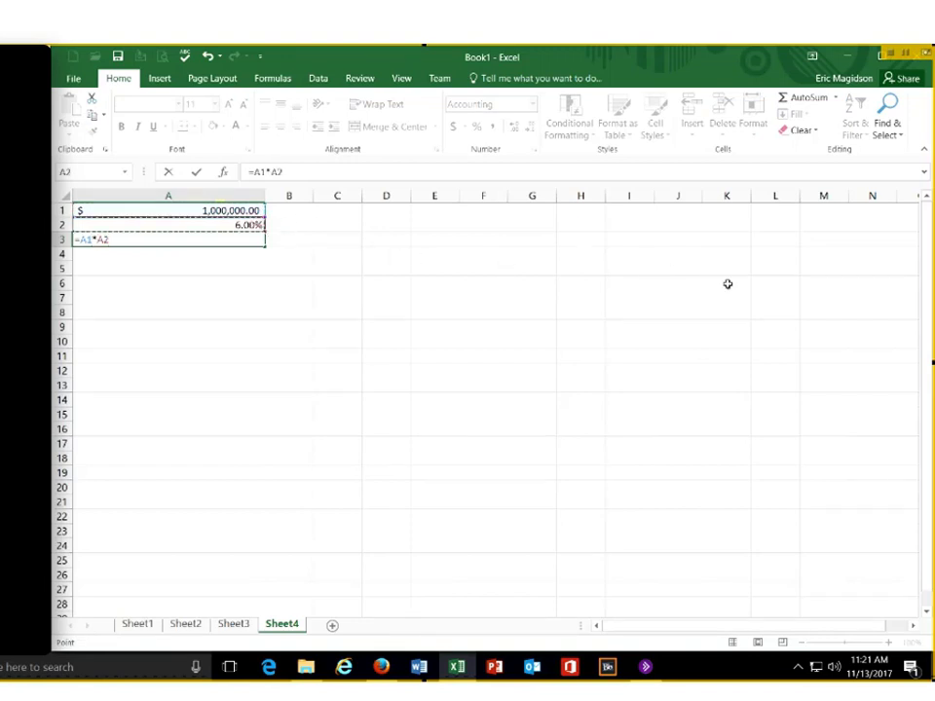
pyautogui.press('Return')
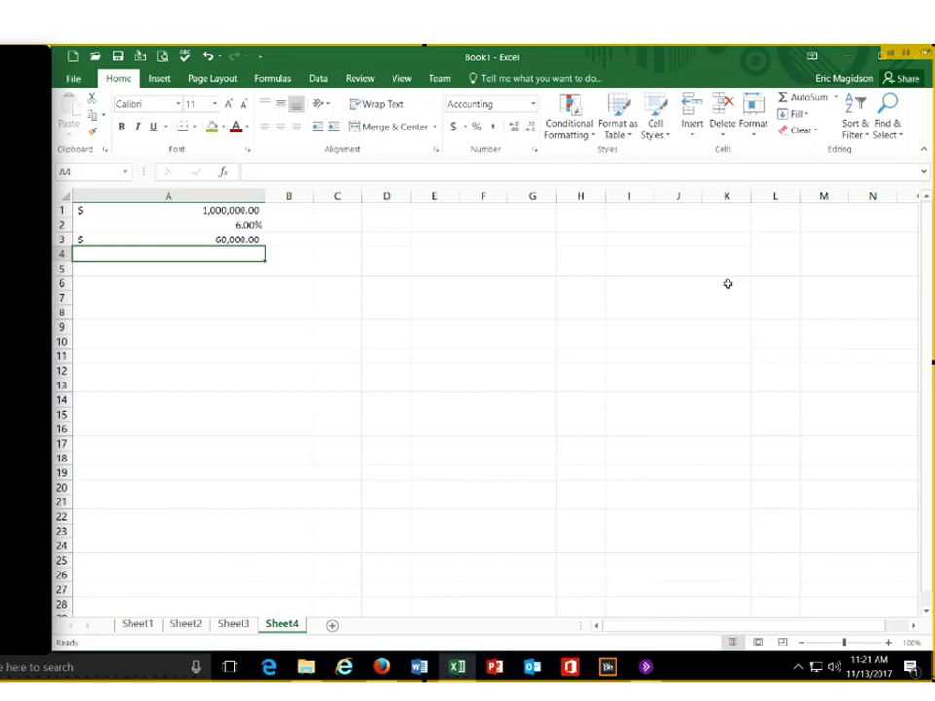
# Enter 0.35 in cell A4 and format it as a percentage with two decimal places
pyautogui.moveTo(382, 670)
pyautogui.keyDown('ctrl'); pyautogui.scroll(9, 239, 419); pyautogui.keyUp('ctrl')
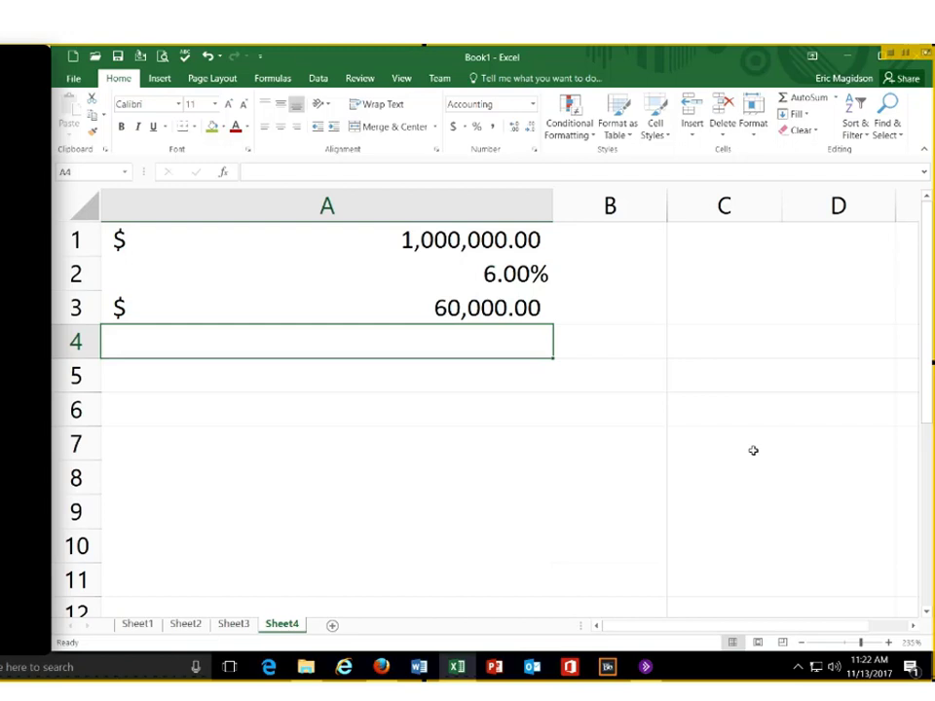
pyautogui.write('0.35')
pyautogui.press('Return')
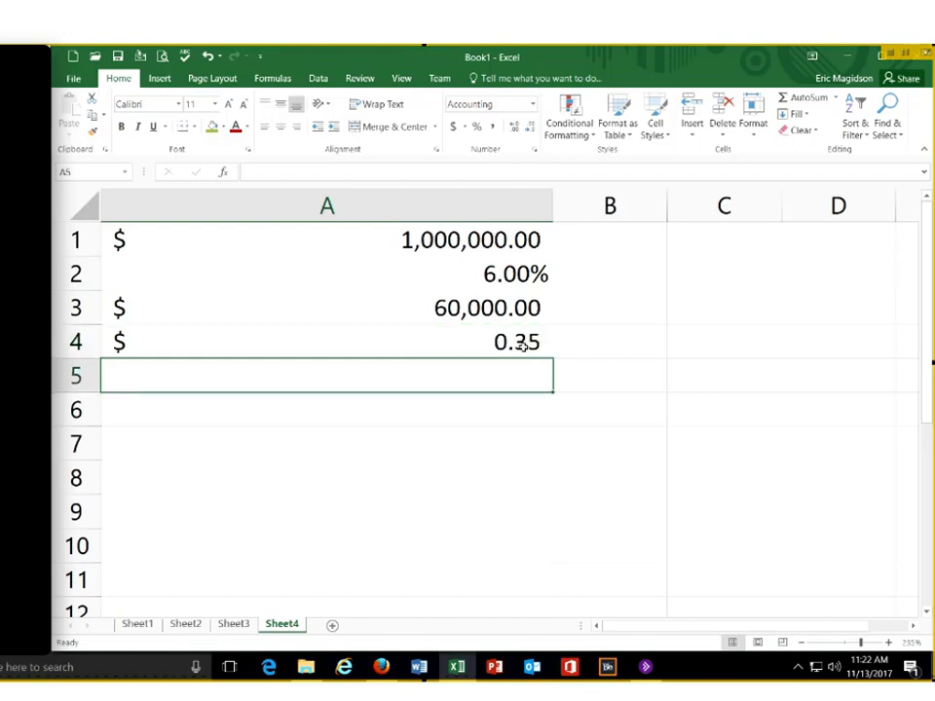
pyautogui.press('Up')
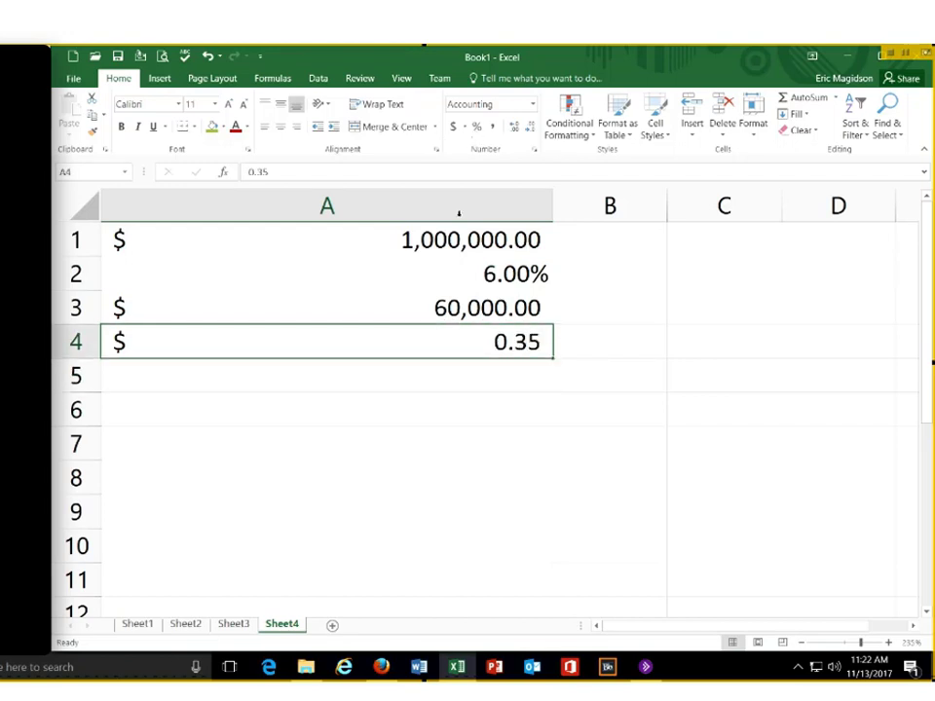
pyautogui.click(476, 127)
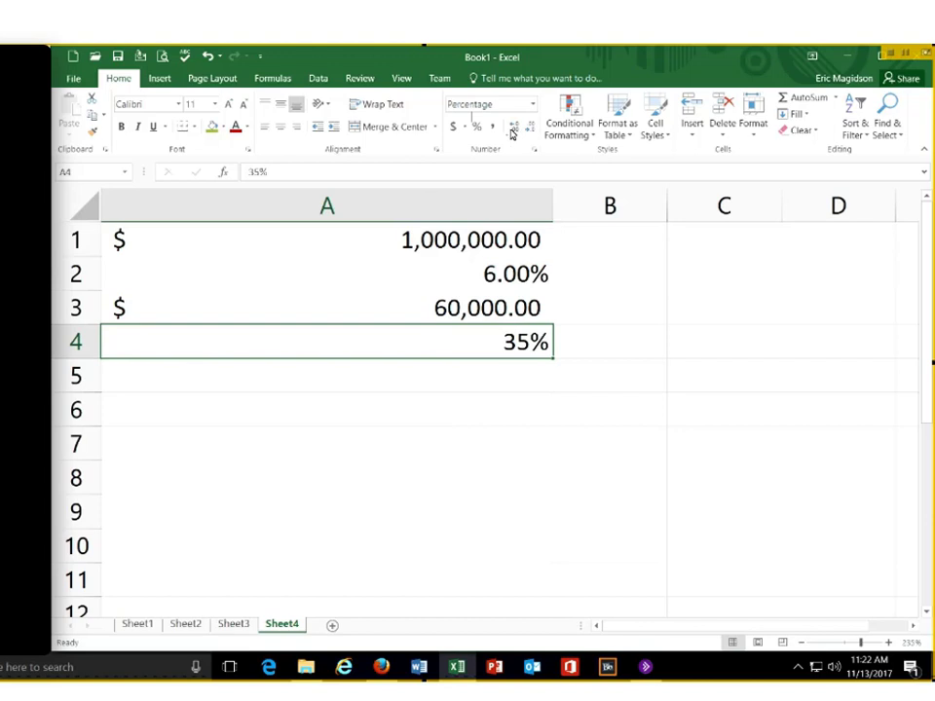
pyautogui.doubleClick(512, 133)
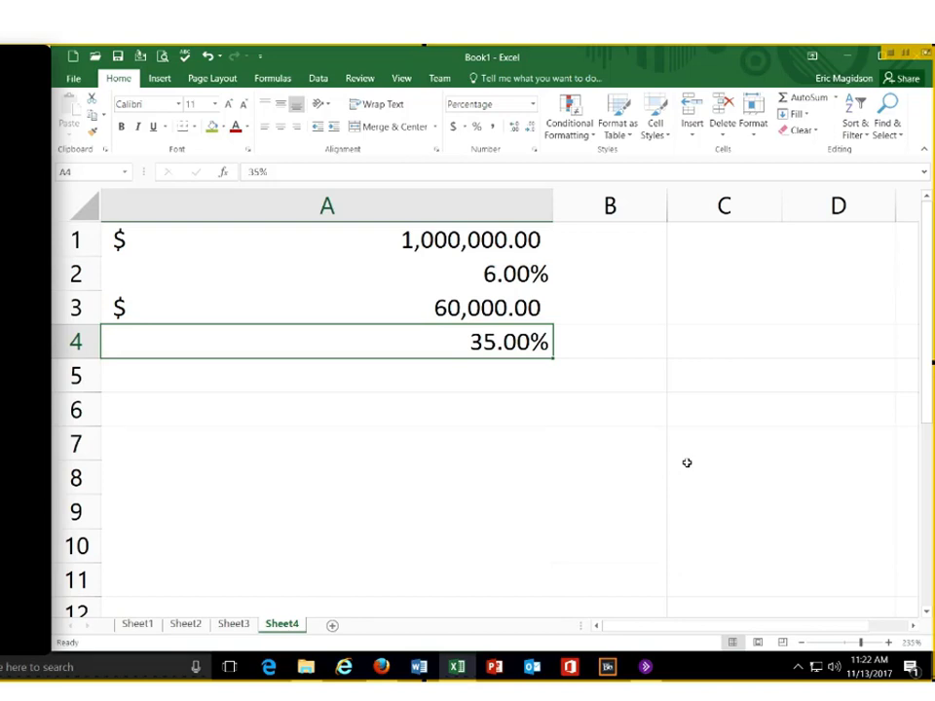
# Calculate the tax amount in cell A5 with =A3*A4 and label it Taxes in cell B5
pyautogui.click(457, 371)
pyautogui.write('=')
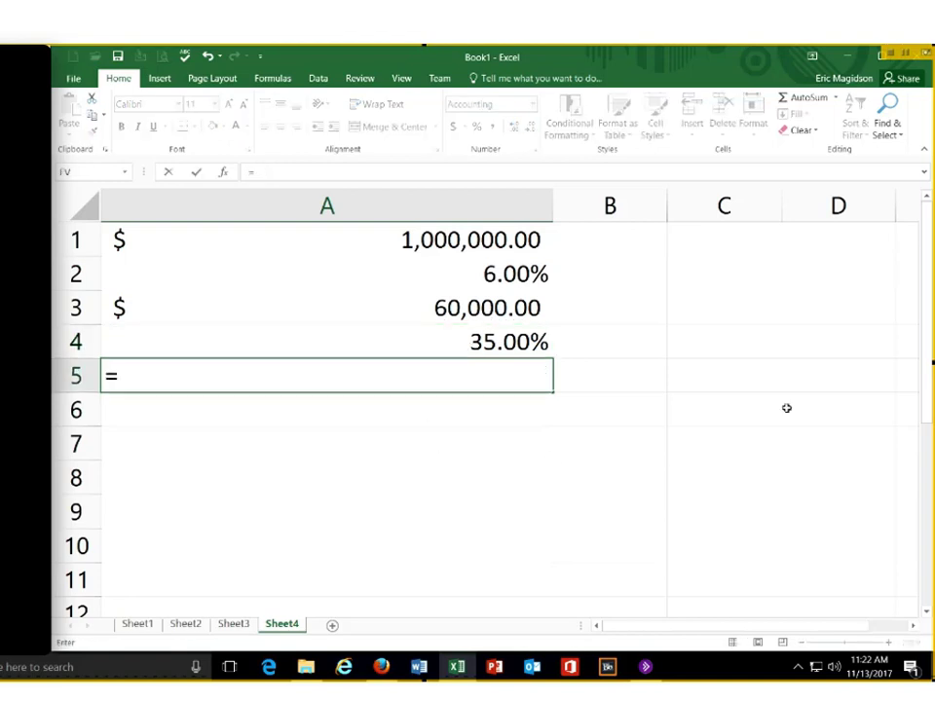
pyautogui.press('Up')
pyautogui.press('Up')
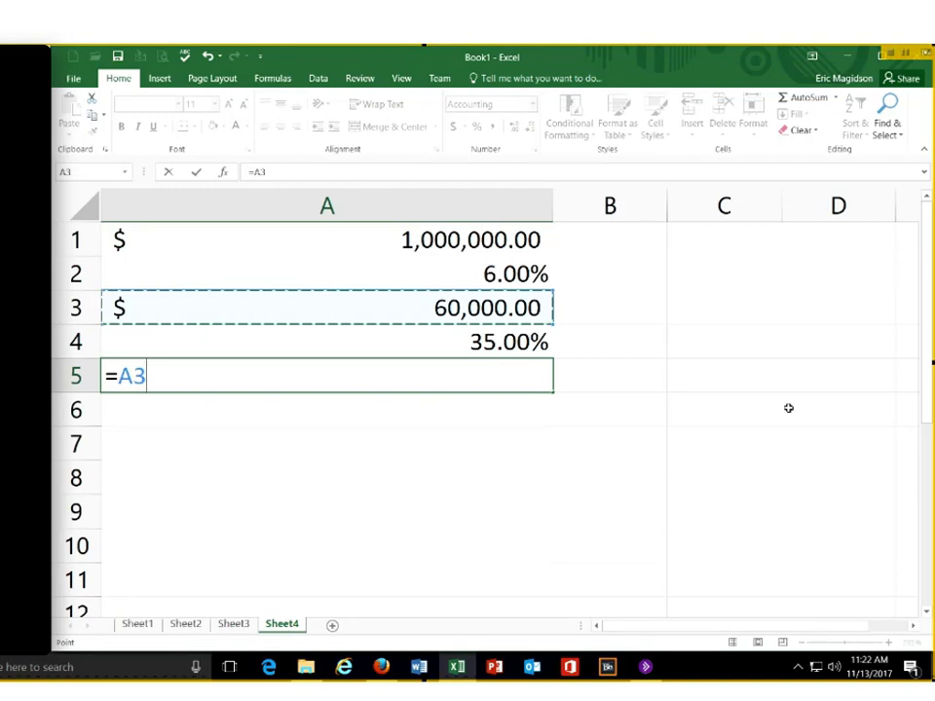
pyautogui.write('*')
pyautogui.click(496, 343)
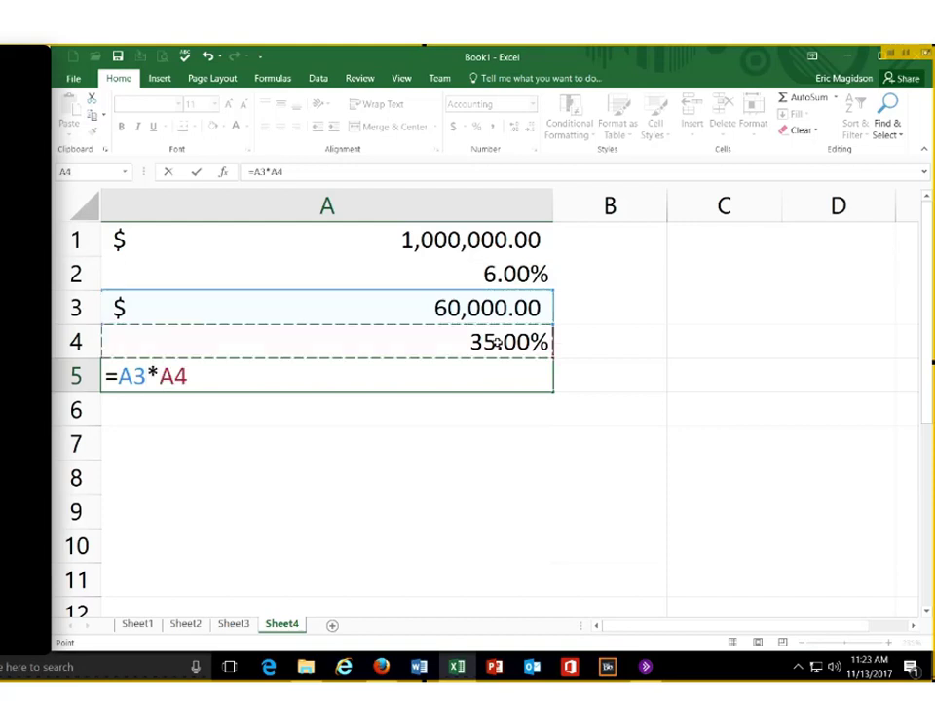
pyautogui.press('Tab')
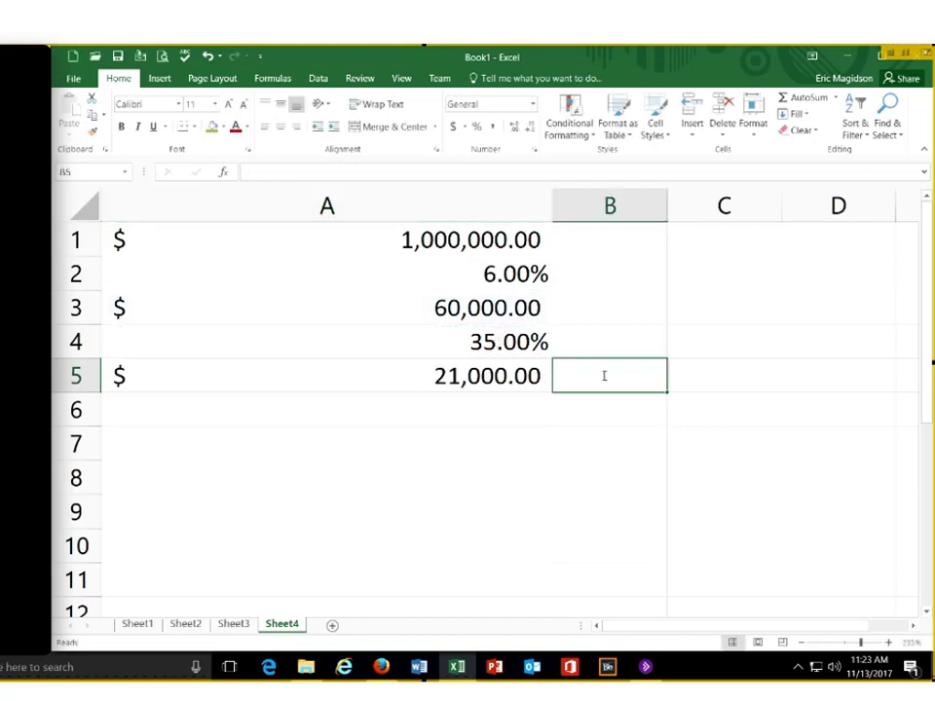
pyautogui.write('Taxes')
pyautogui.press('Return')
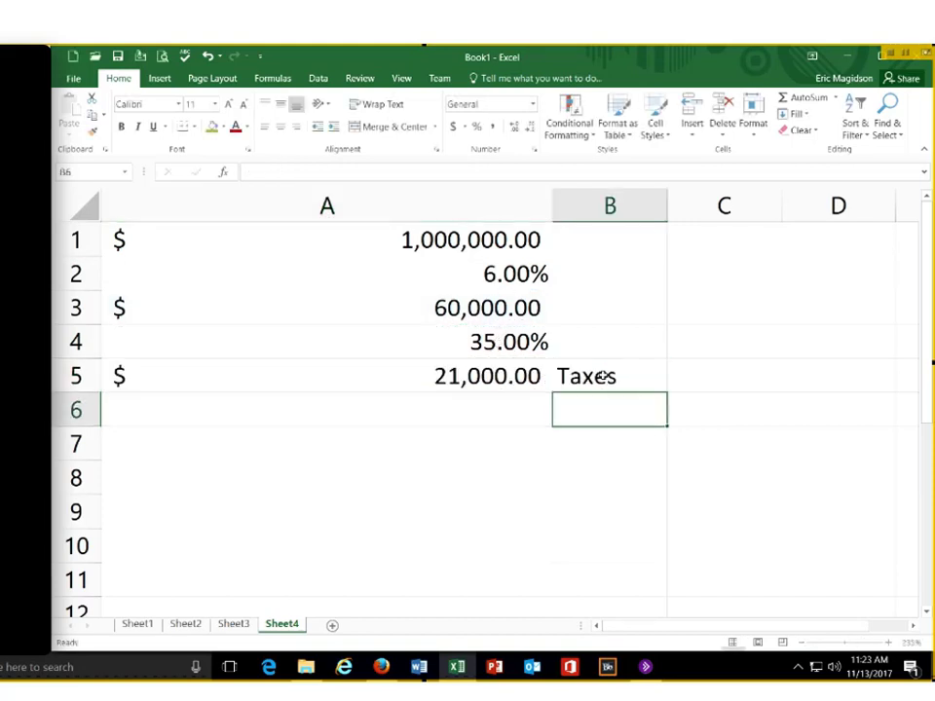
# Calculate the after-tax income in cell A6 with the formula =A3-A5
pyautogui.press('Left')
pyautogui.write('=')
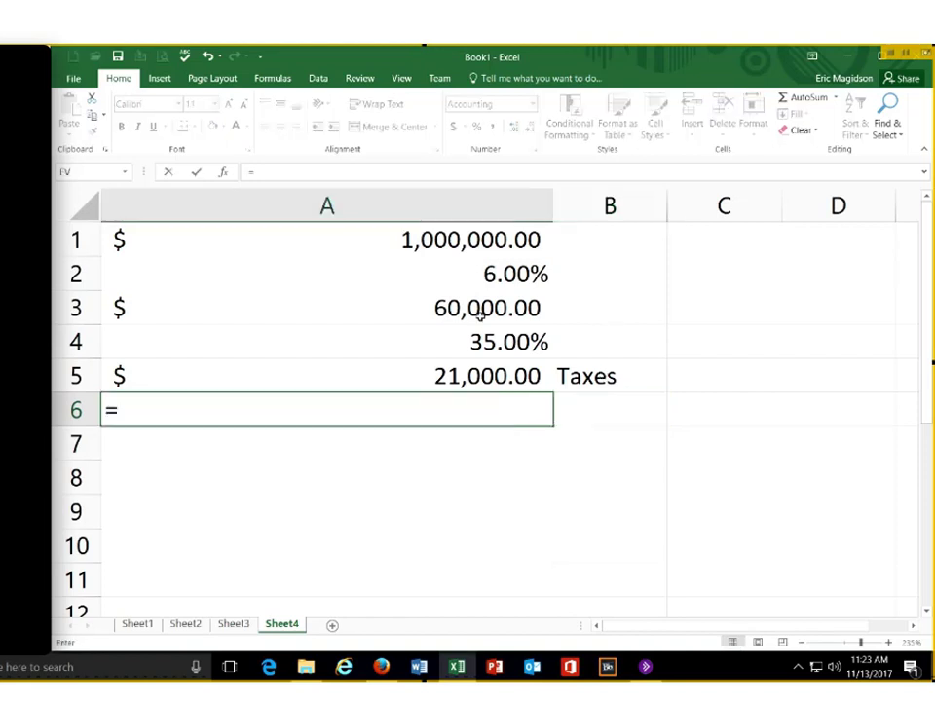
pyautogui.press('Up')
pyautogui.press('Up')
pyautogui.press('Up')
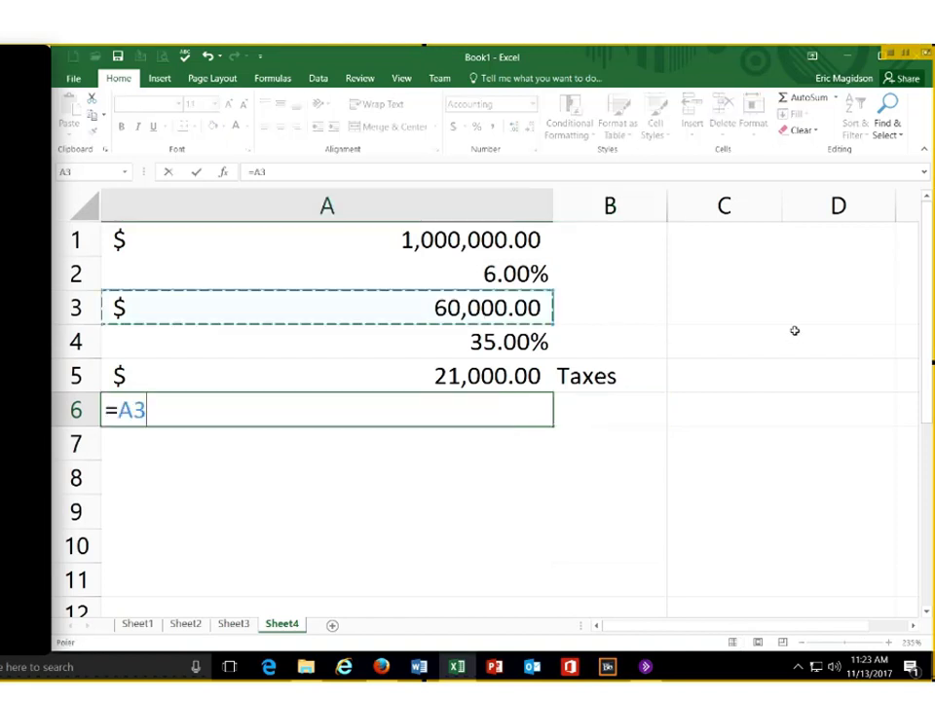
pyautogui.write('-')
pyautogui.press('Up')
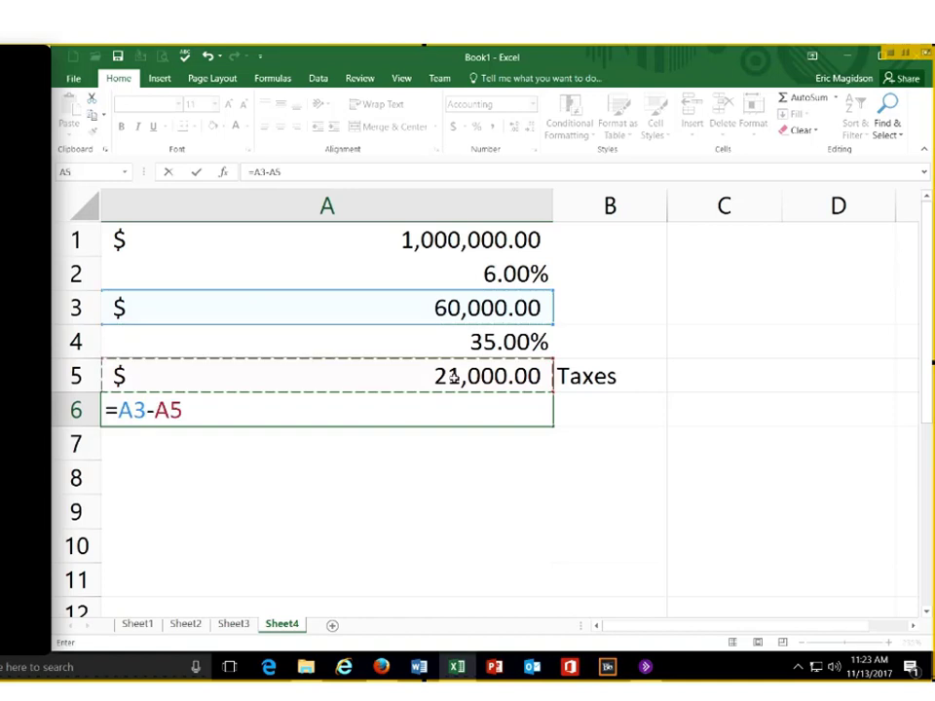
pyautogui.press('Return')
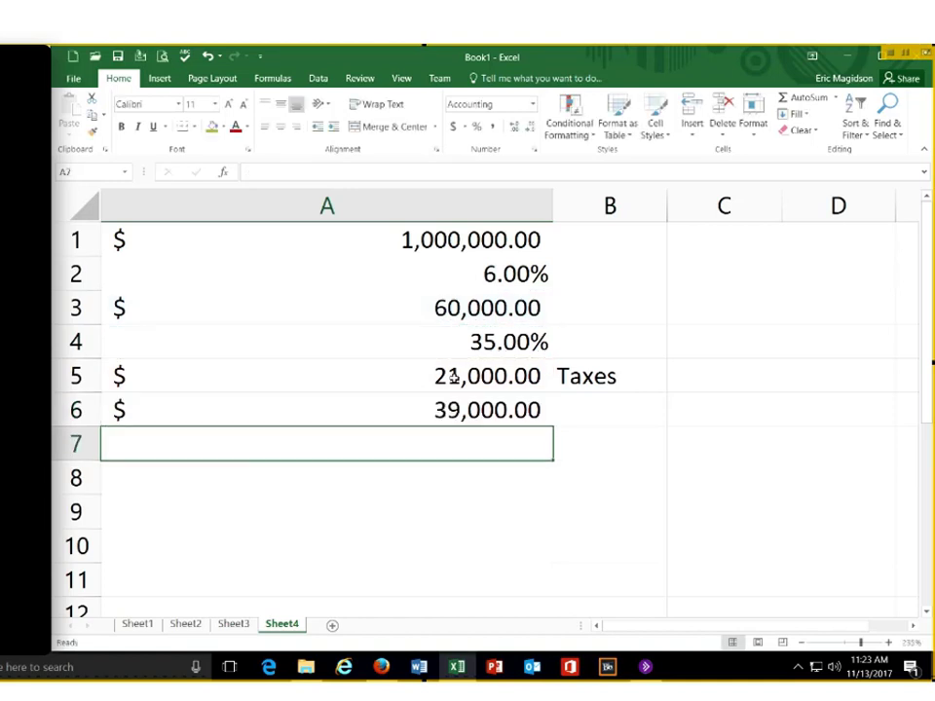
# Enter 12 in cell A7 and apply the Number format to it
pyautogui.write('12')
pyautogui.press('Return')
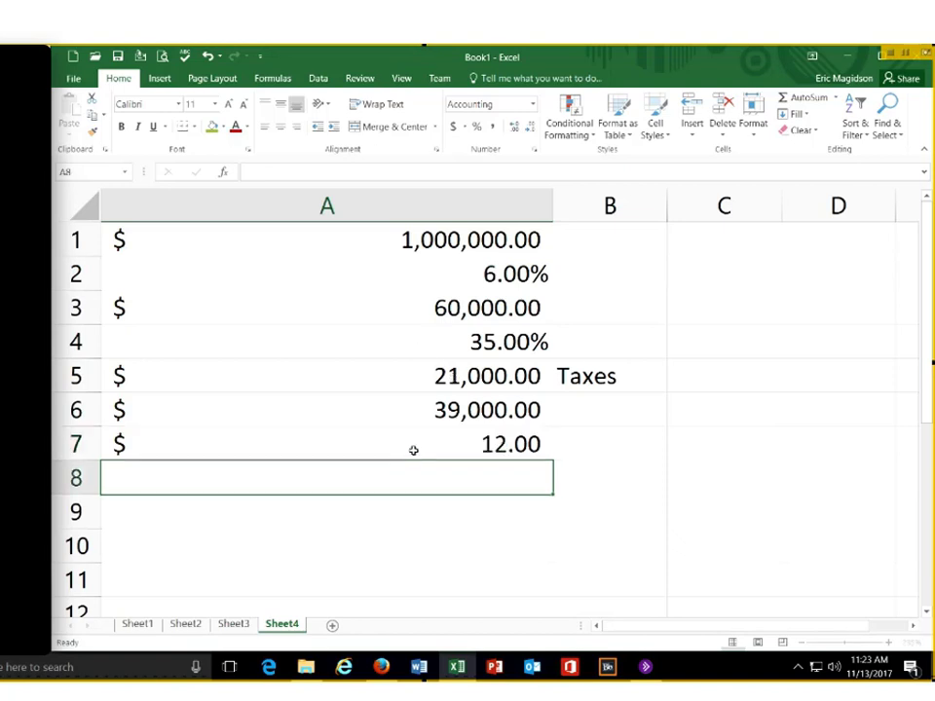
pyautogui.press('Up')
pyautogui.click(534, 105)
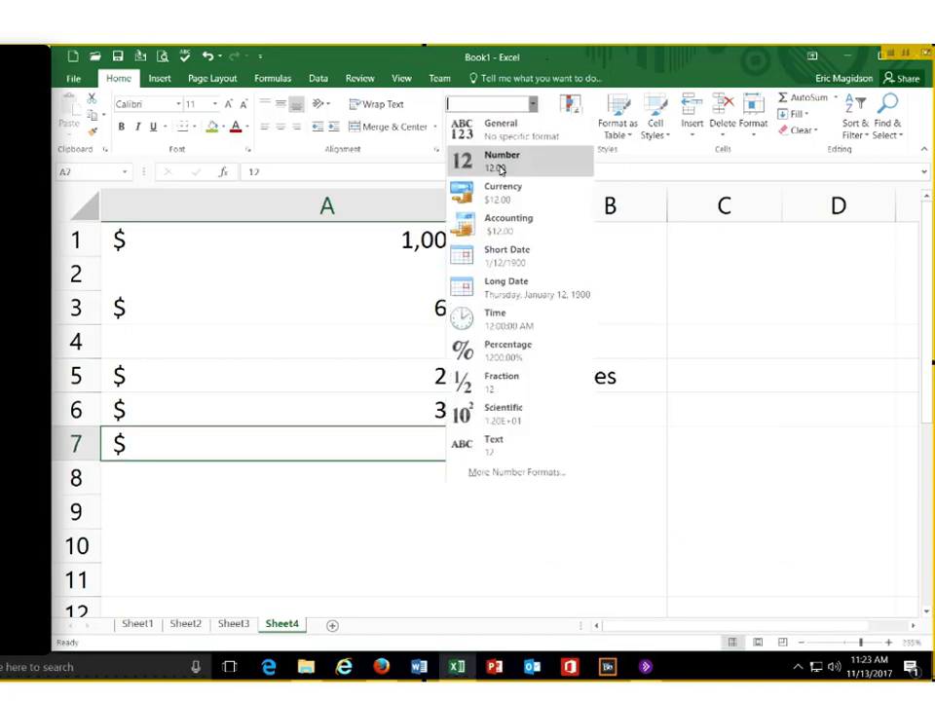
pyautogui.press('Return')
# Calculate the monthly after-tax income in cell A8 with the formula =A6/A7
pyautogui.click(386, 486)
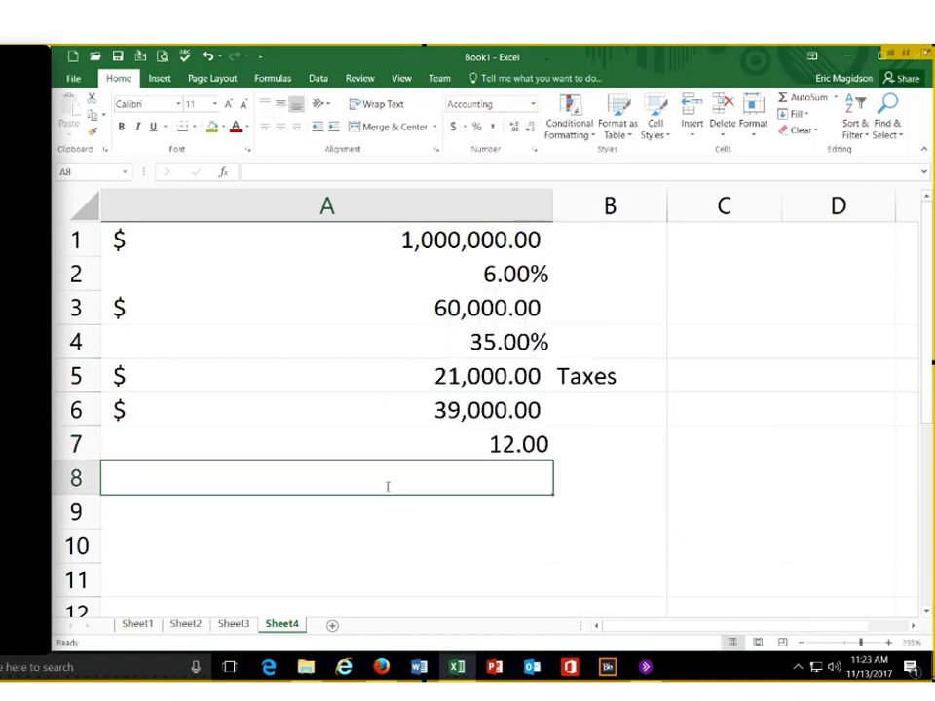
pyautogui.write('=')
pyautogui.press('Up')
pyautogui.press('Up')
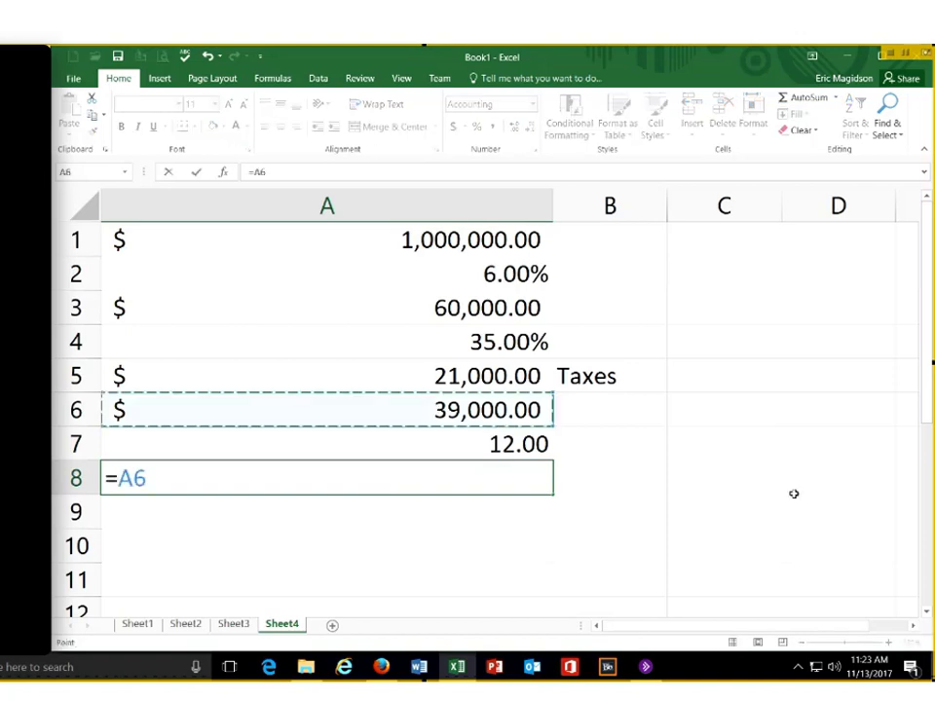
pyautogui.write('/')
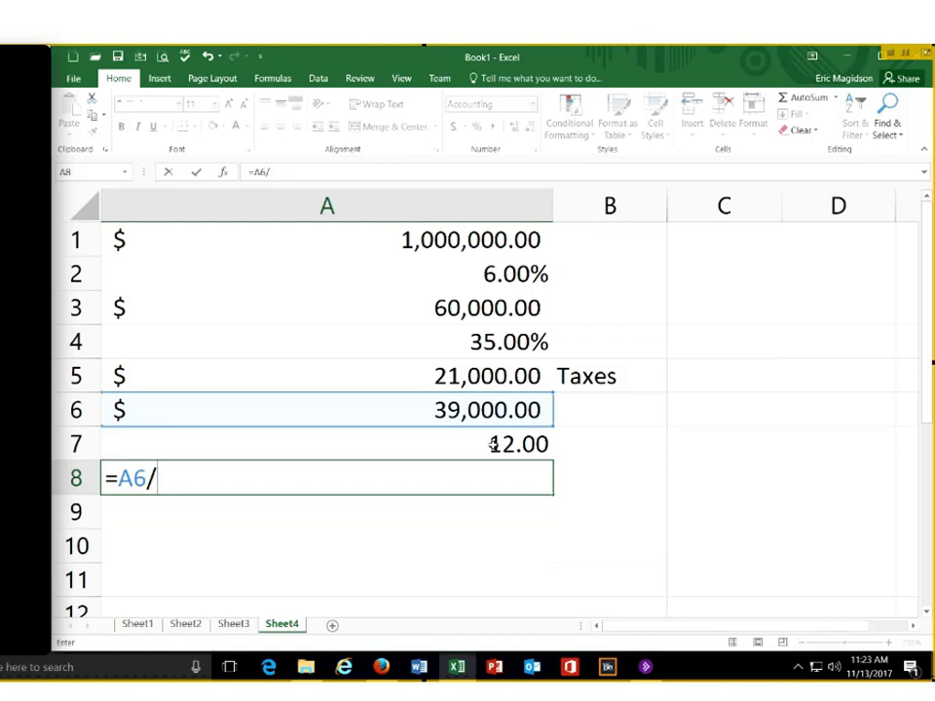
pyautogui.click(494, 444)
pyautogui.press('Return')
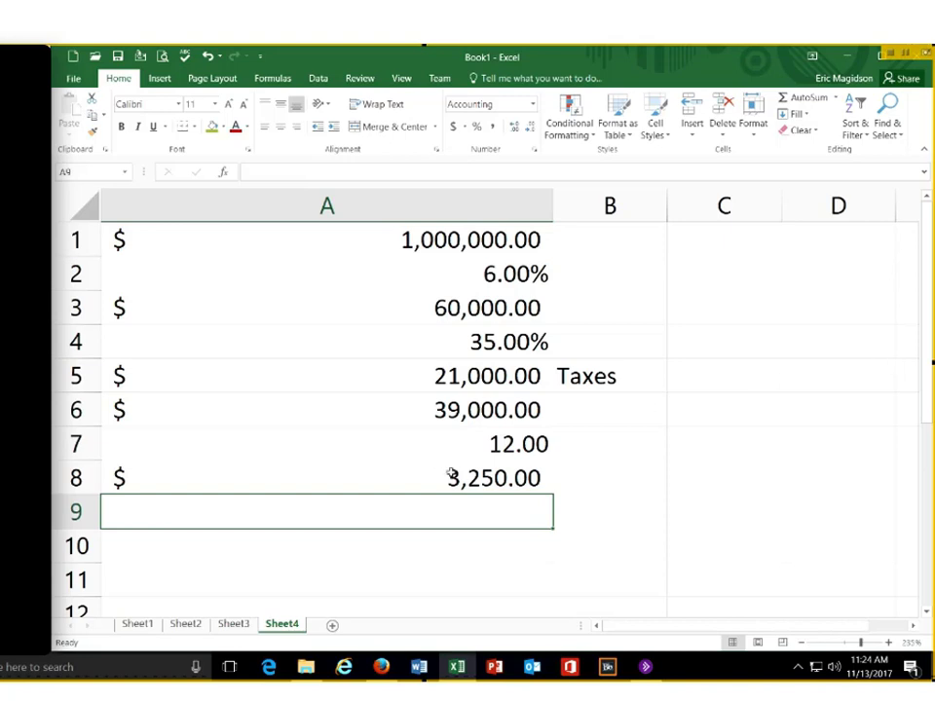
pyautogui.press('Up')
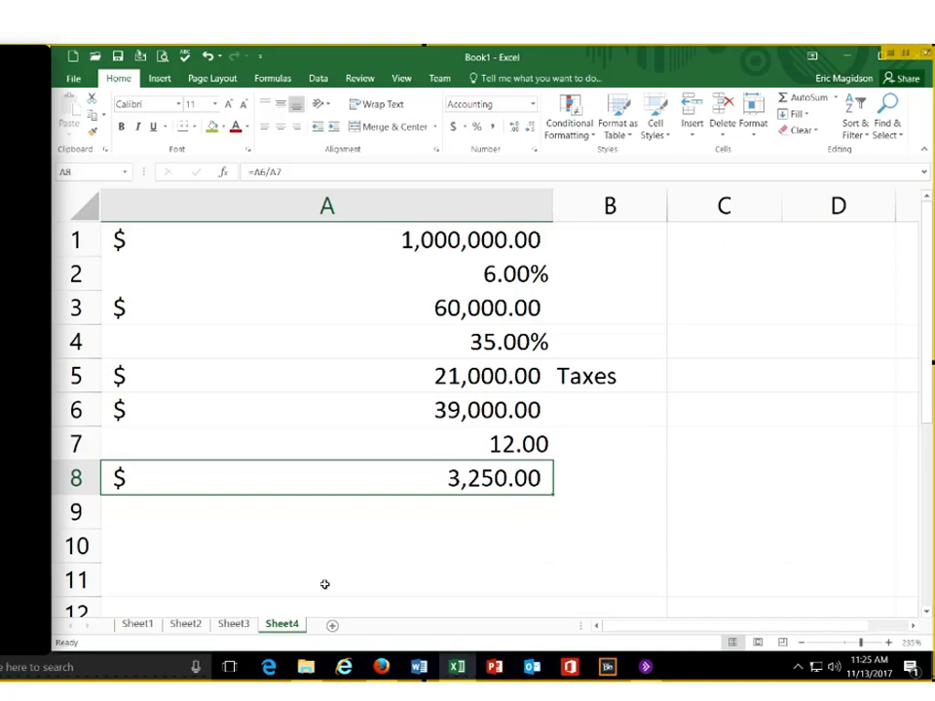
# Return to the retirement worksheet on Sheet2 and check the total amount invested in cell B11
pyautogui.click(148, 625)
pyautogui.click(186, 625)
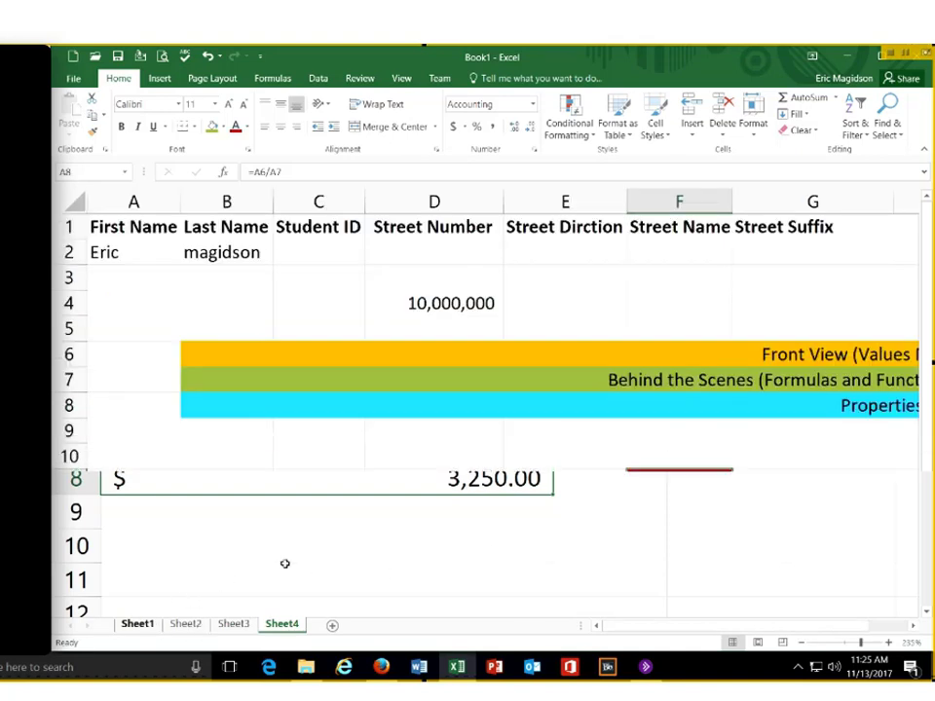
pyautogui.click(529, 532)
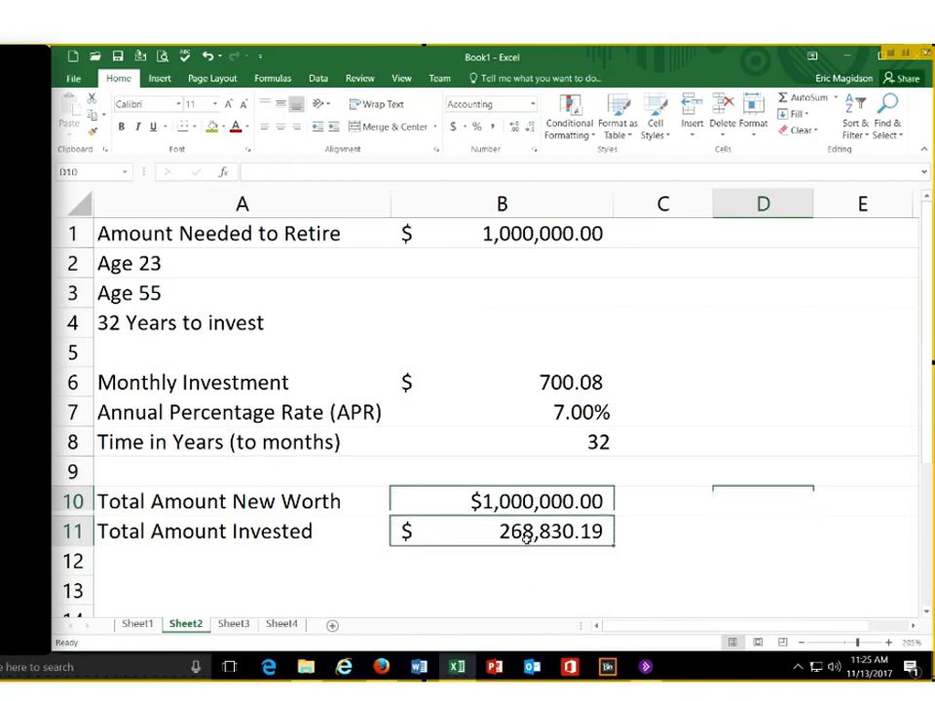